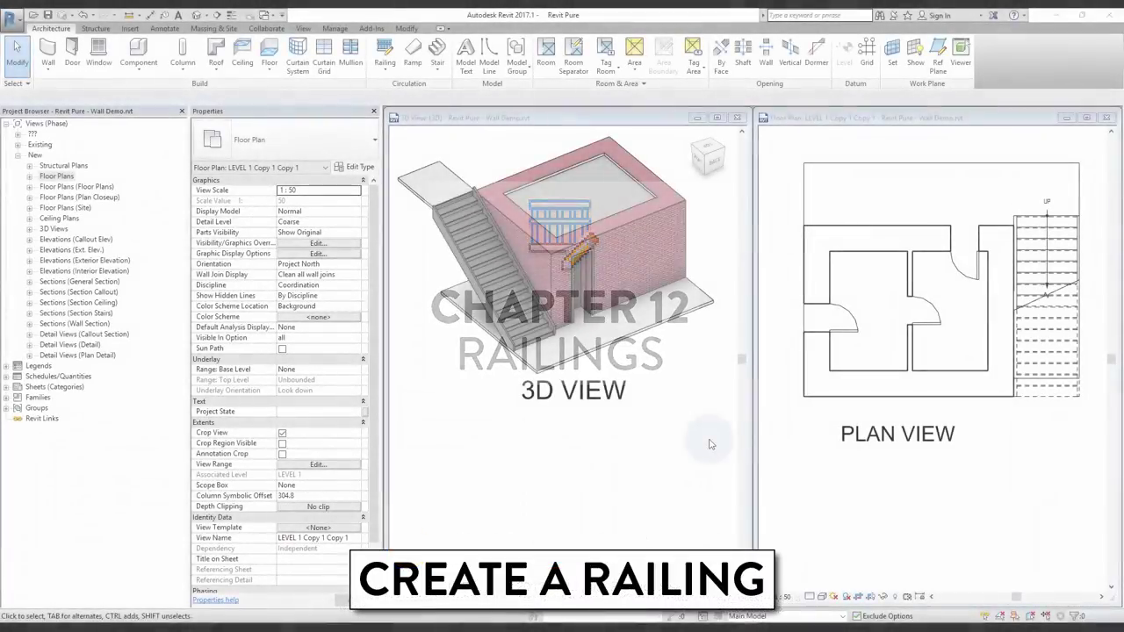
- Sketch a straight 6500-long railing path along the slab's front edge and finish it
left_click(385, 65)
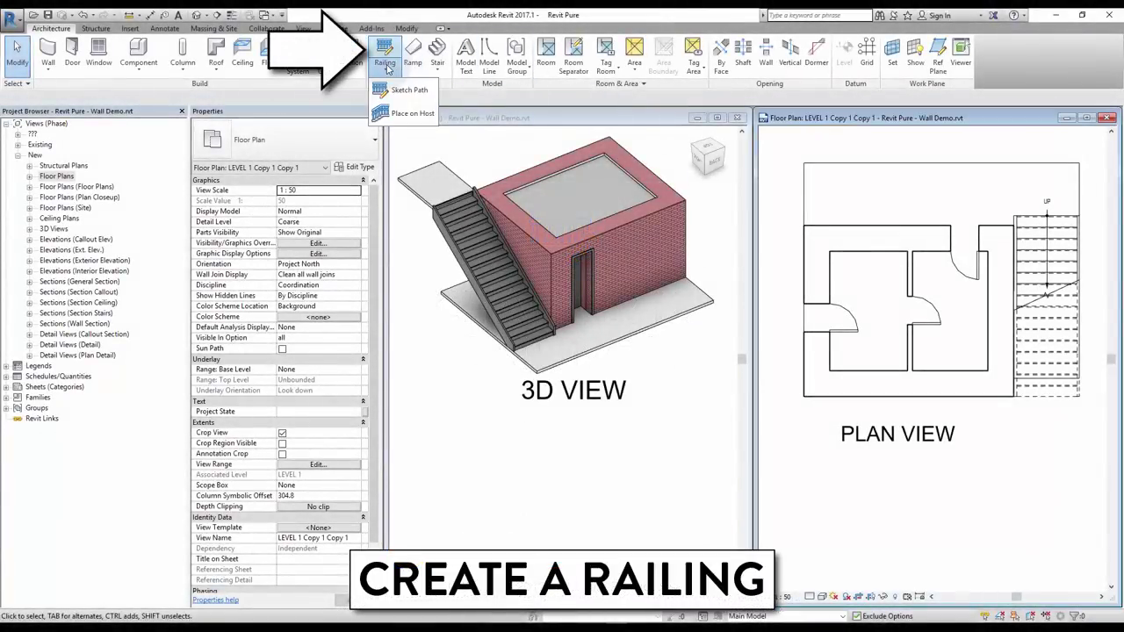
left_click(406, 90)
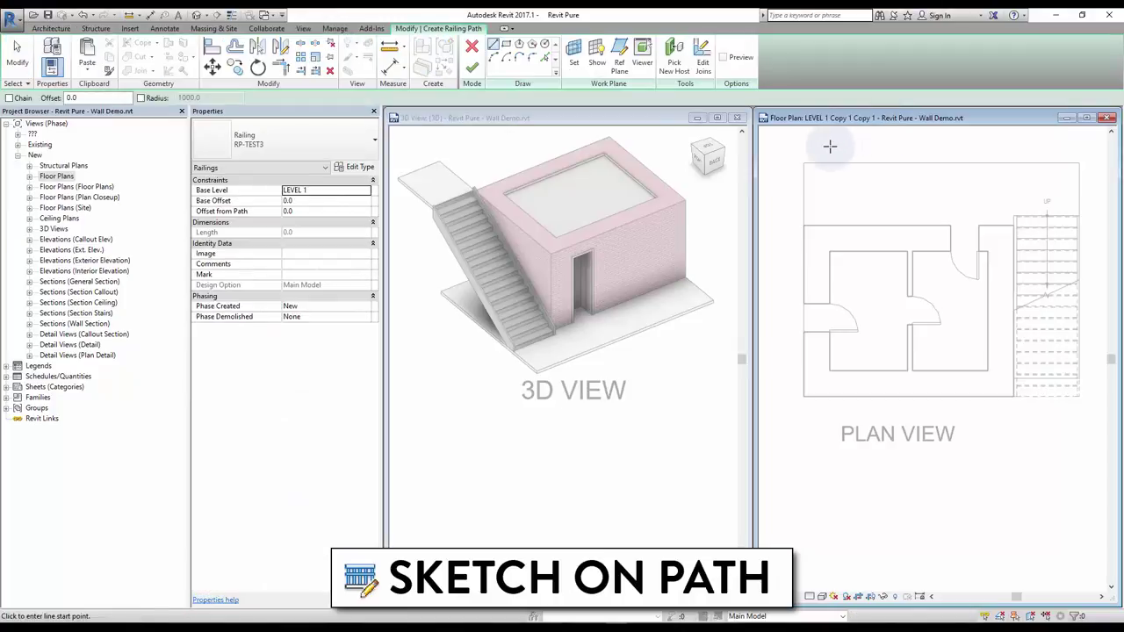
left_click(812, 169)
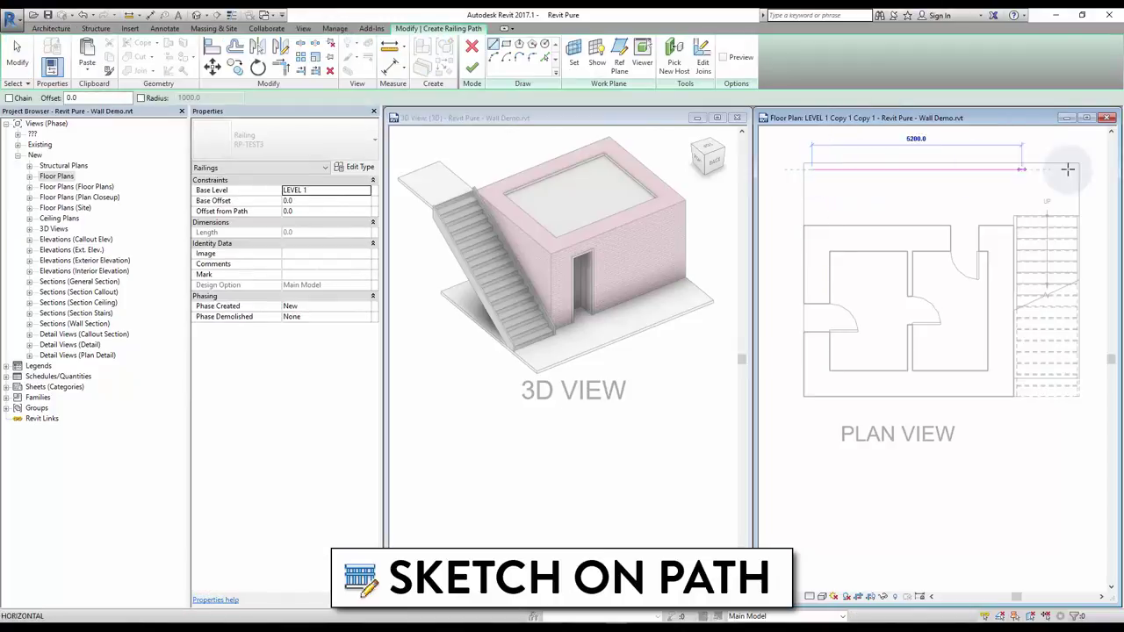
left_click(1075, 169)
key("Escape")
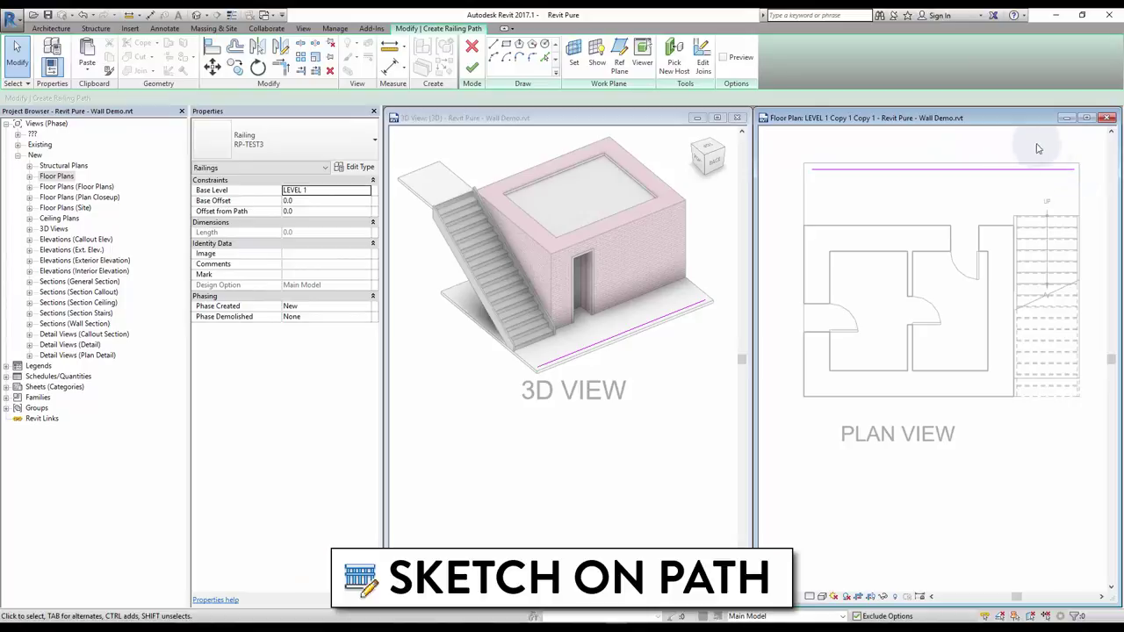
left_click(471, 70)
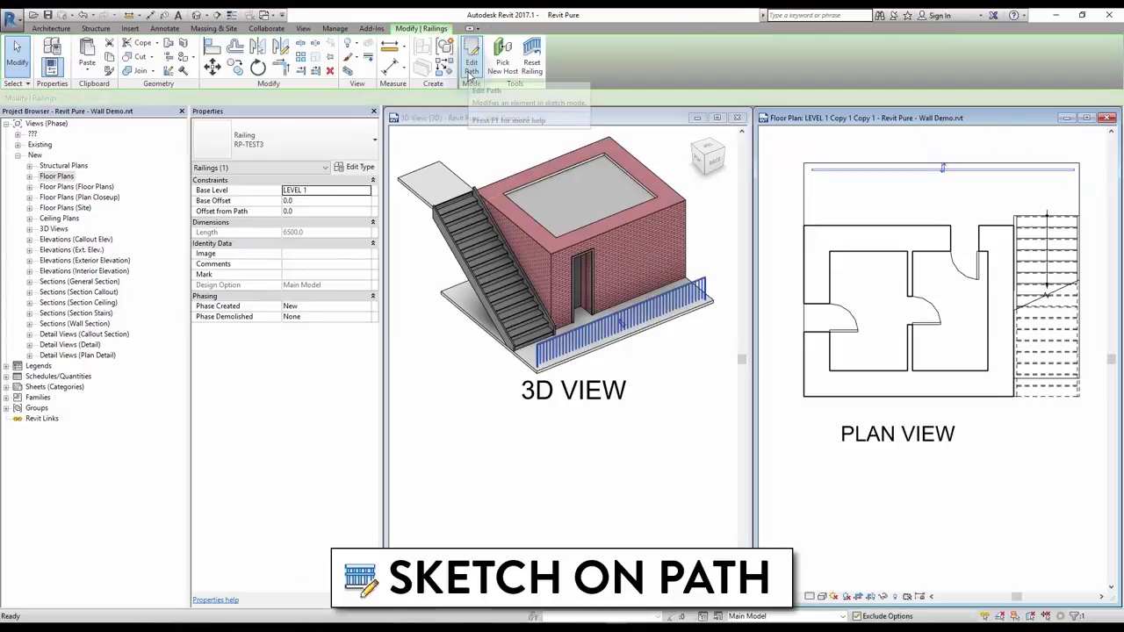
key("Escape")
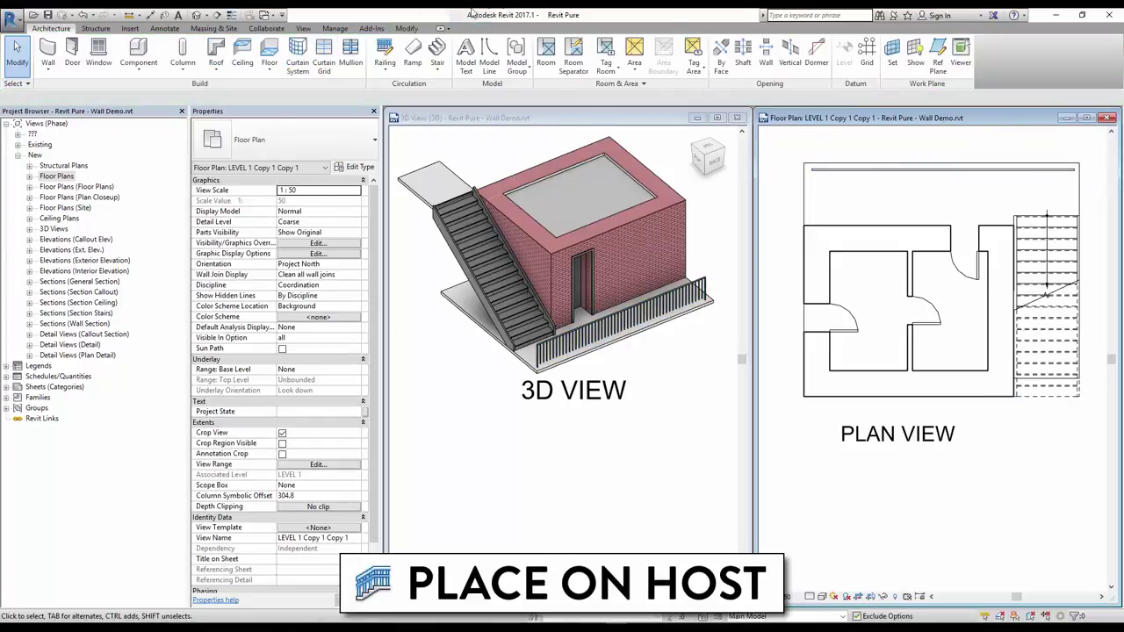
- Place RP-TEST3 railings on both stair sides by picking the stair as host with Treads position
left_click(385, 70)
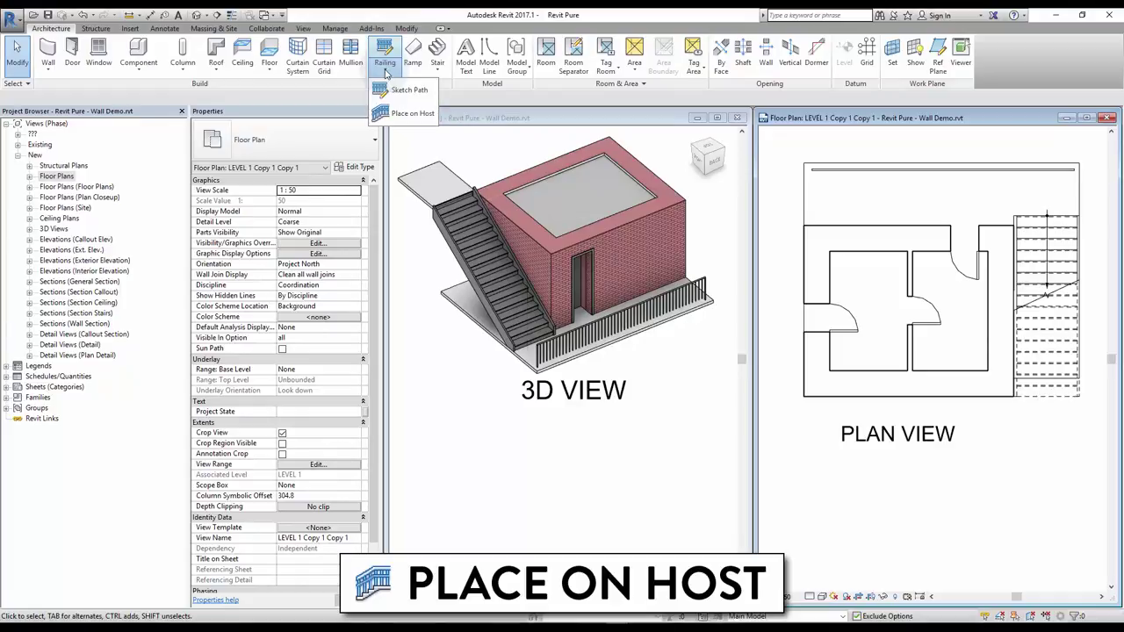
left_click(406, 115)
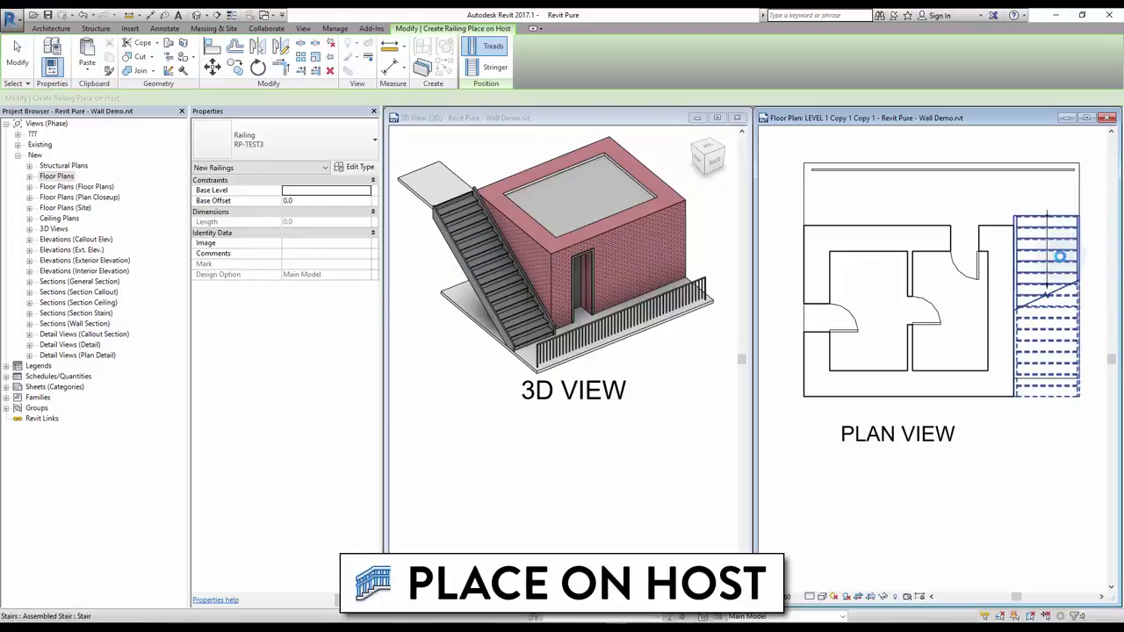
left_click(1060, 256)
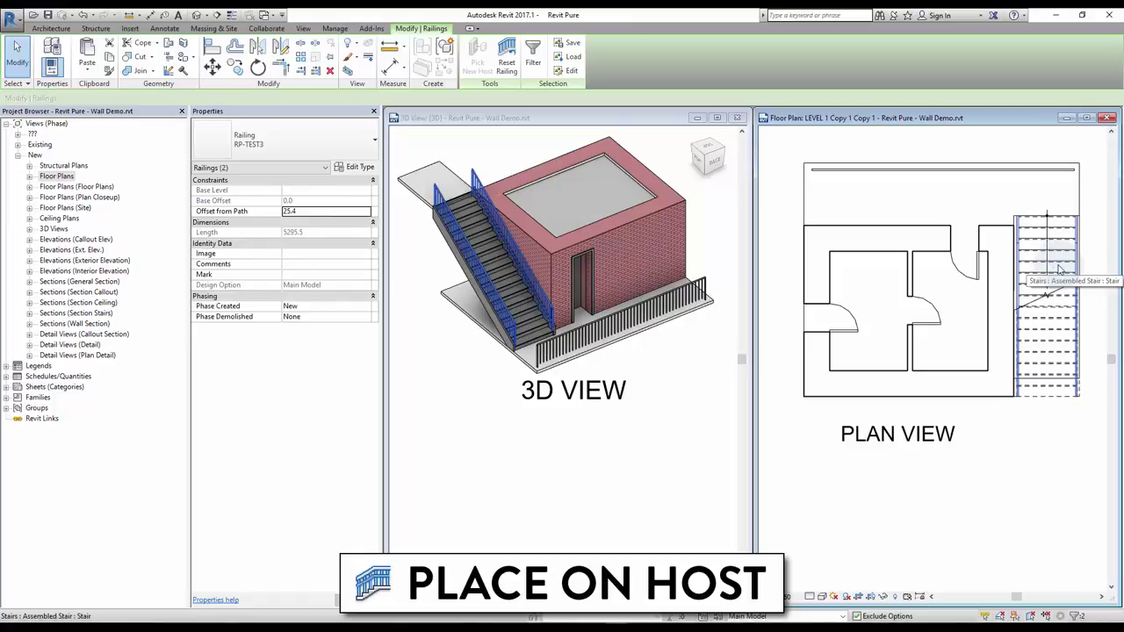
left_click(1015, 501)
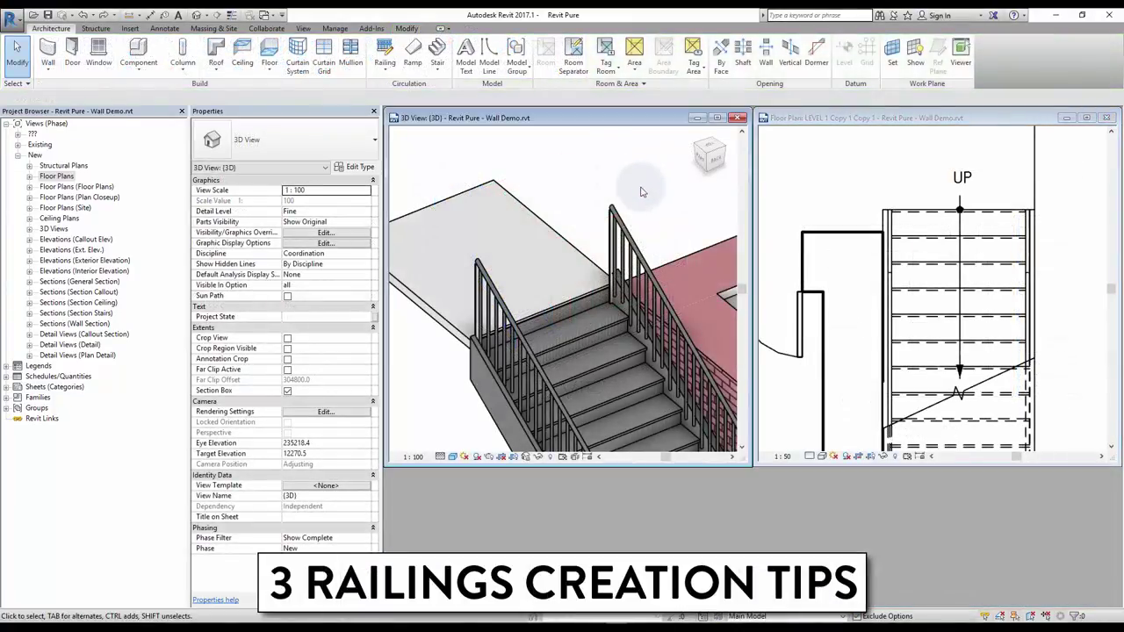
- Change the wall-side stair railing's Offset from Path to -25, then -50, and finally 100
left_click(634, 237)
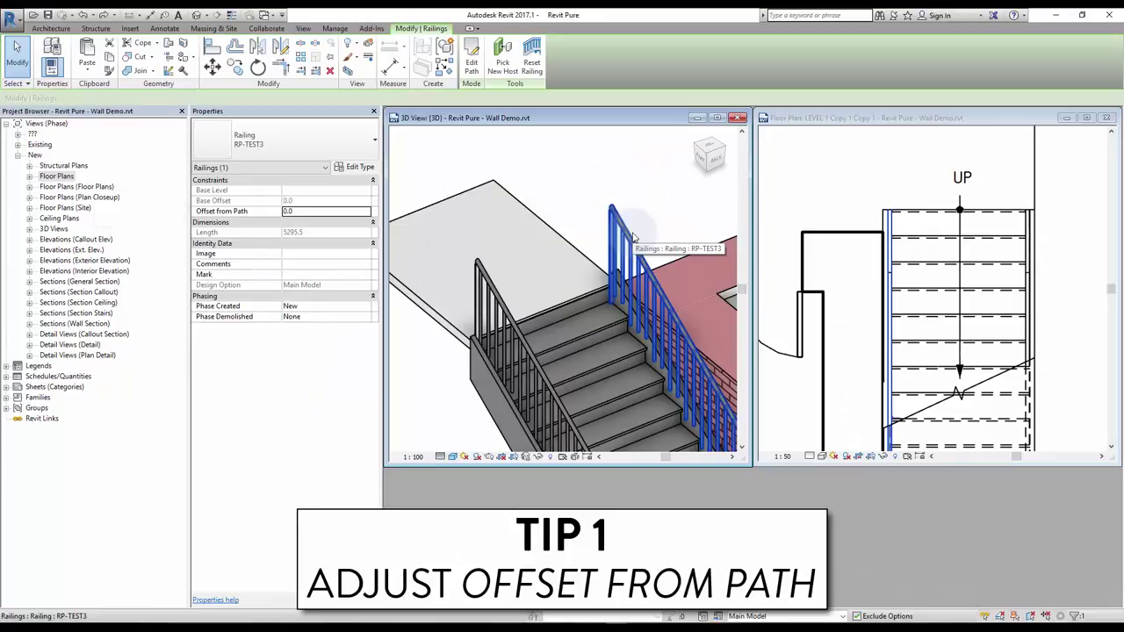
left_click(343, 211)
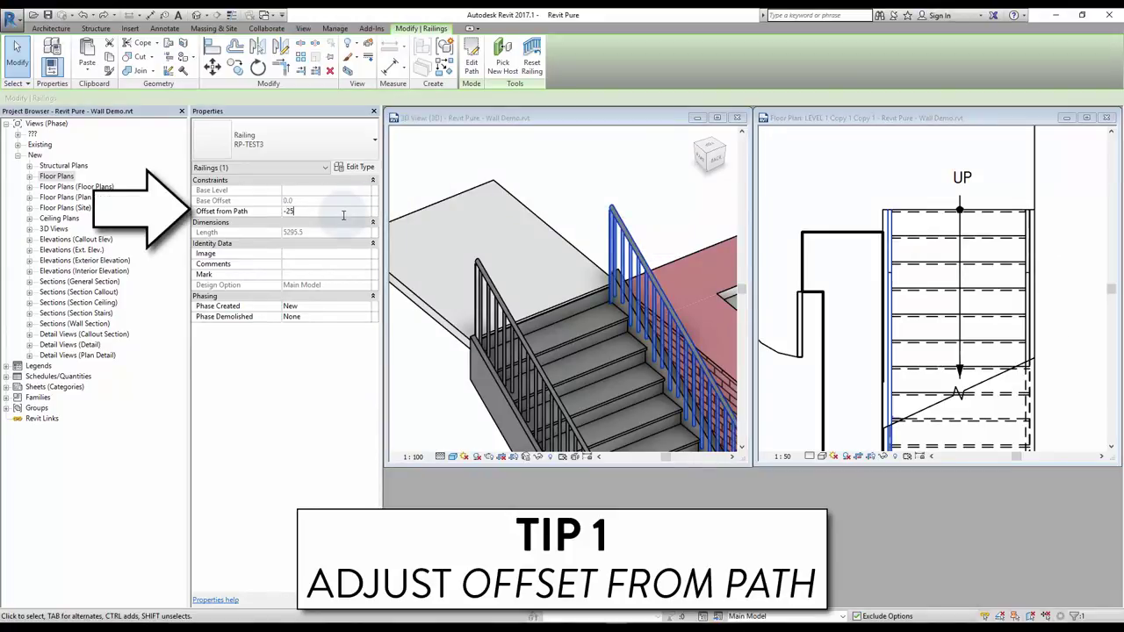
key("Return")
left_click(687, 213)
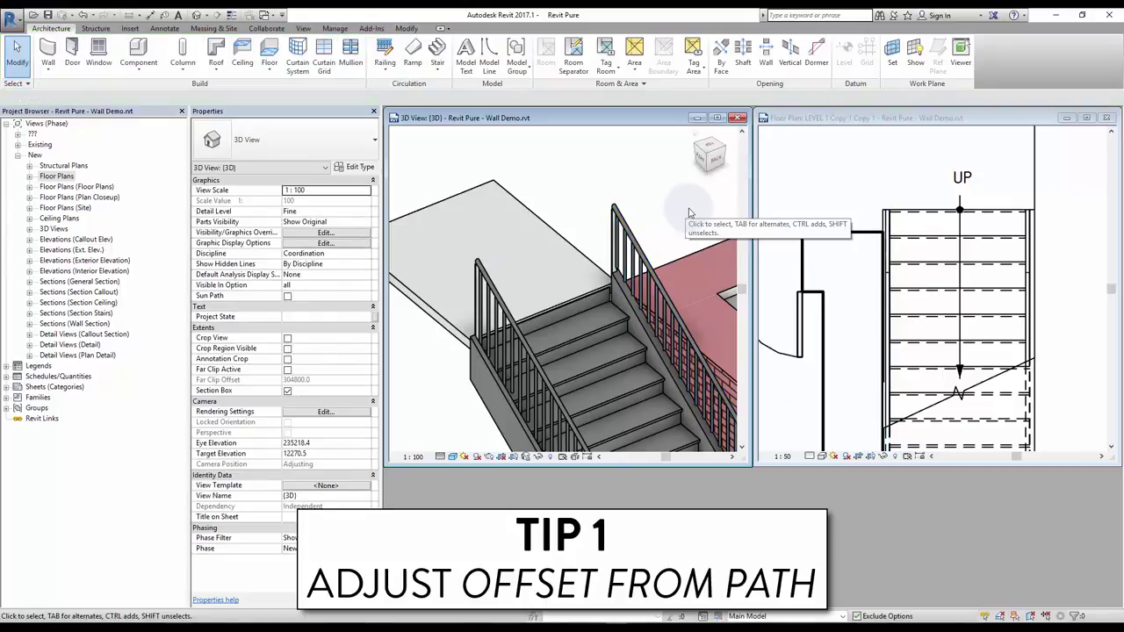
left_click(640, 235)
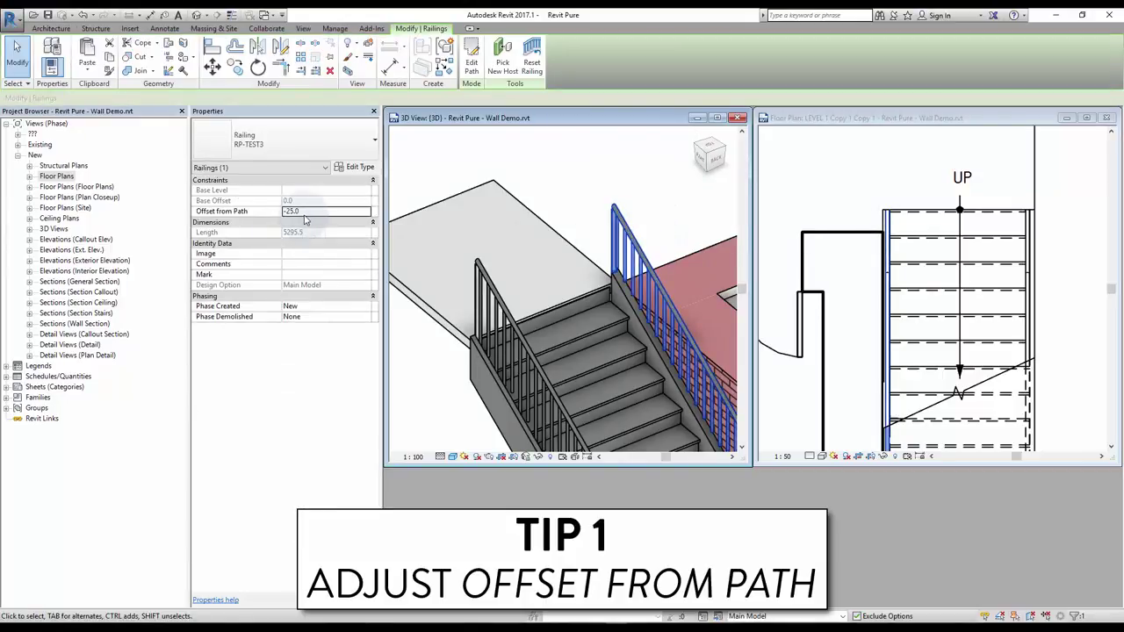
left_click(303, 214)
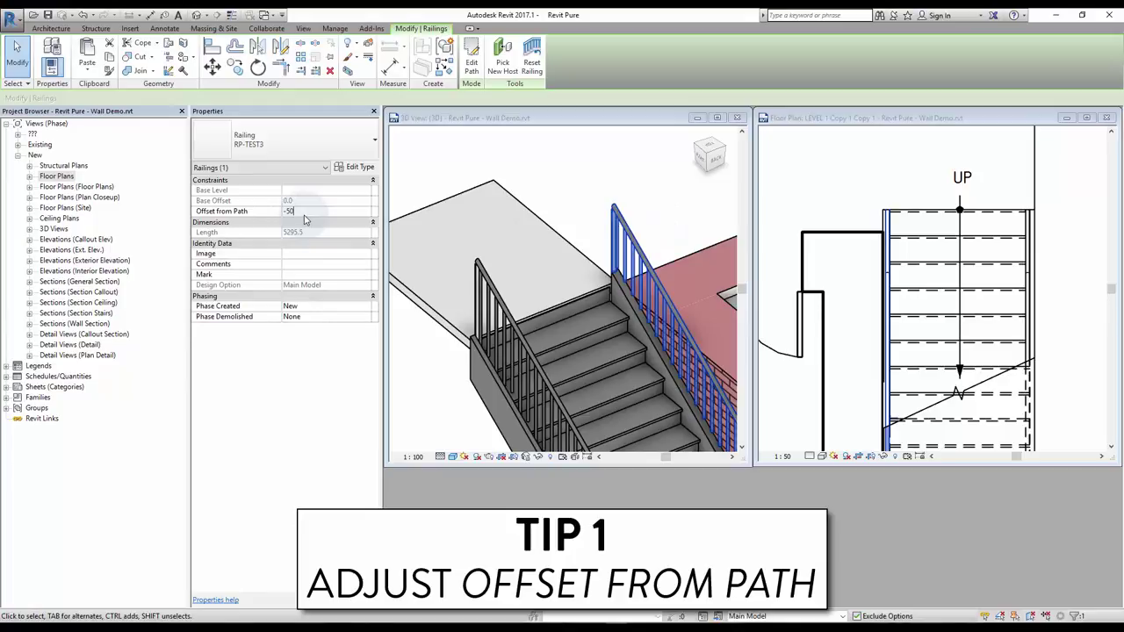
type("-50")
key("Return")
left_click(334, 211)
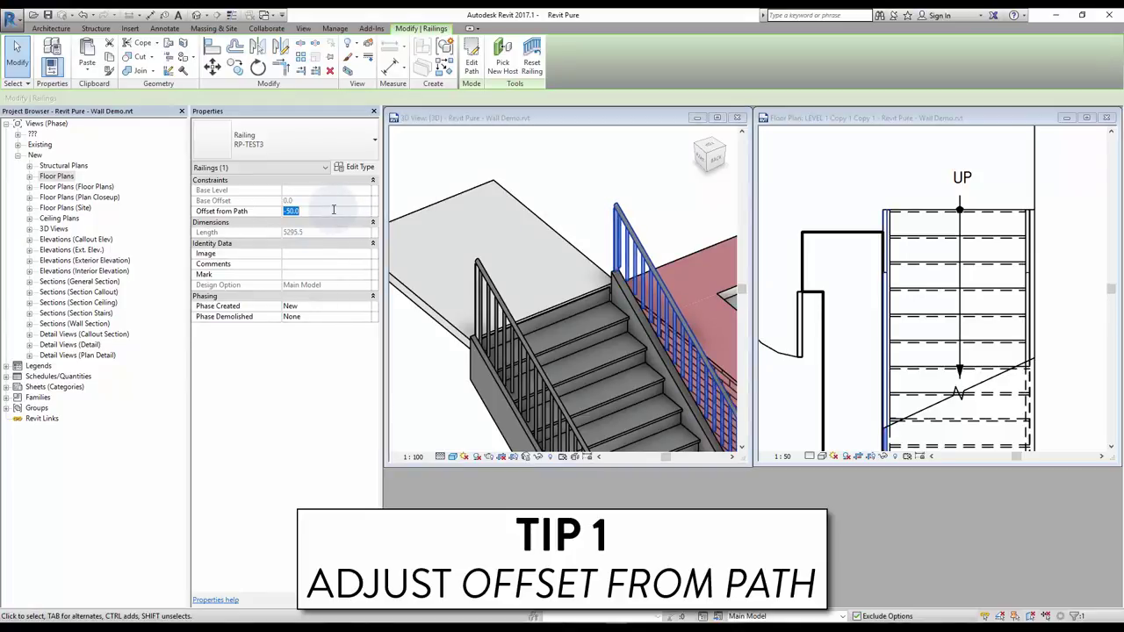
type("100")
left_click(628, 169)
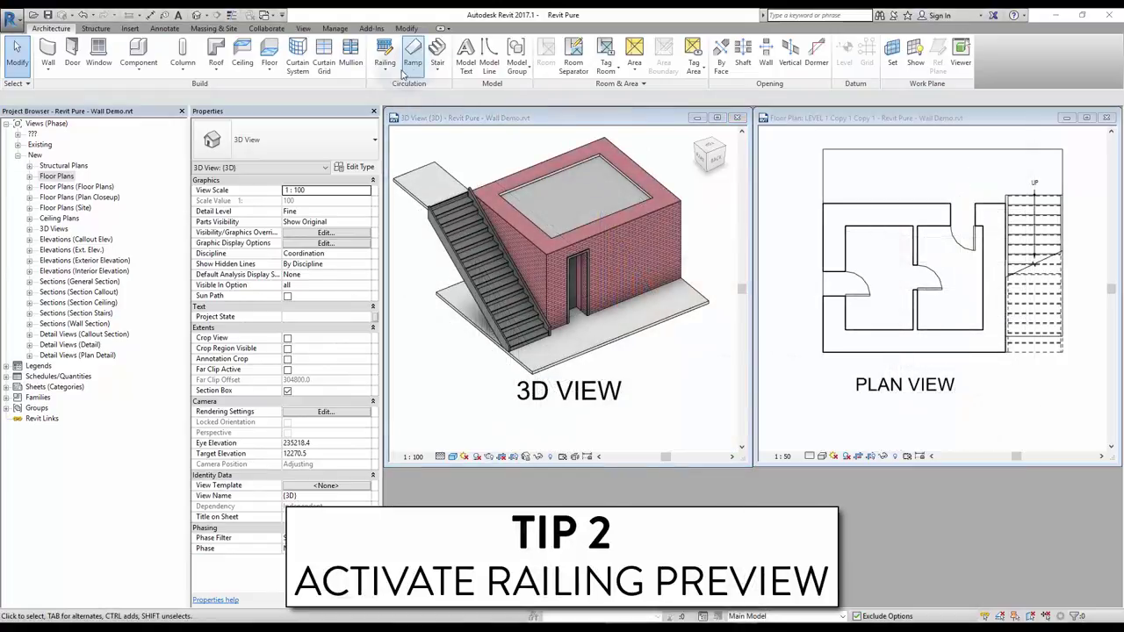
- Sketch a new railing along the building front with Preview turned on, then finish it
left_click(385, 52)
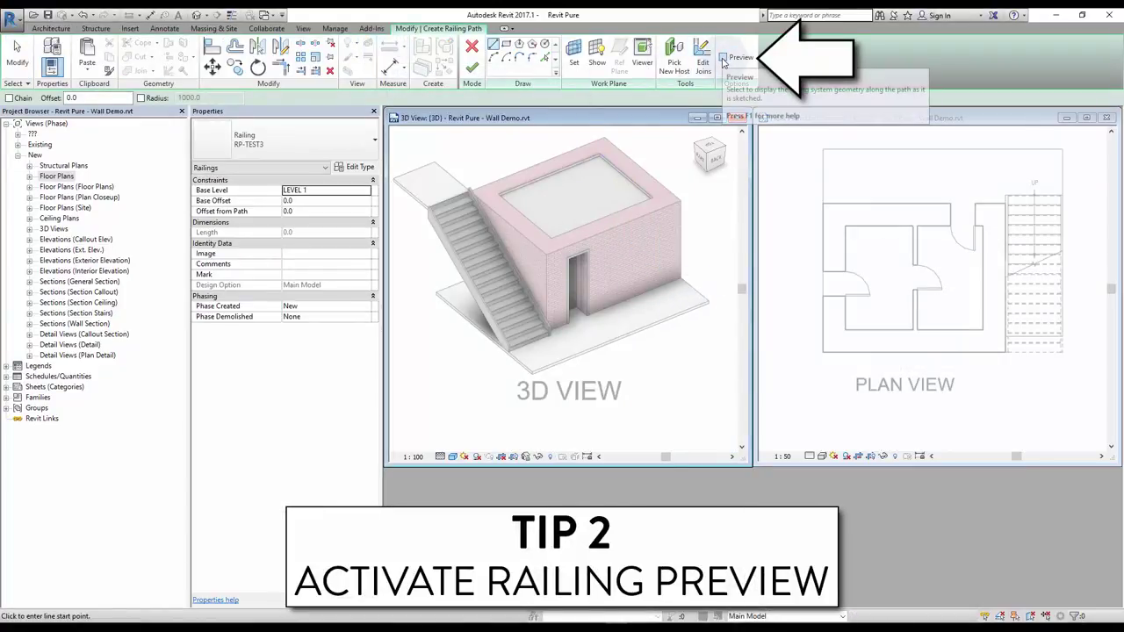
left_click(723, 59)
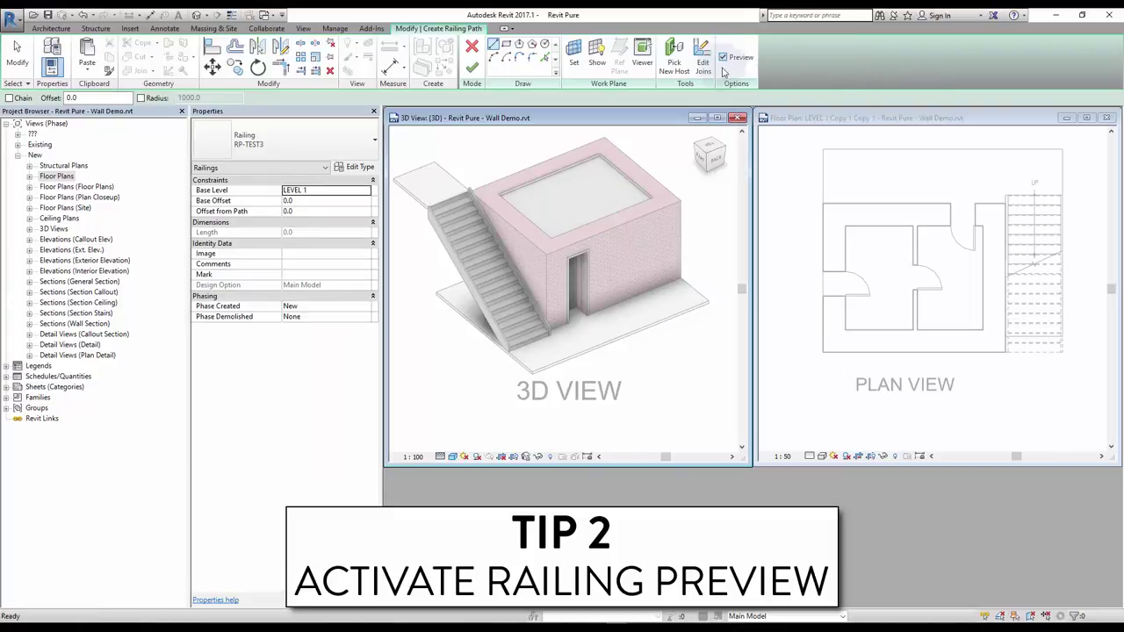
left_click(700, 299)
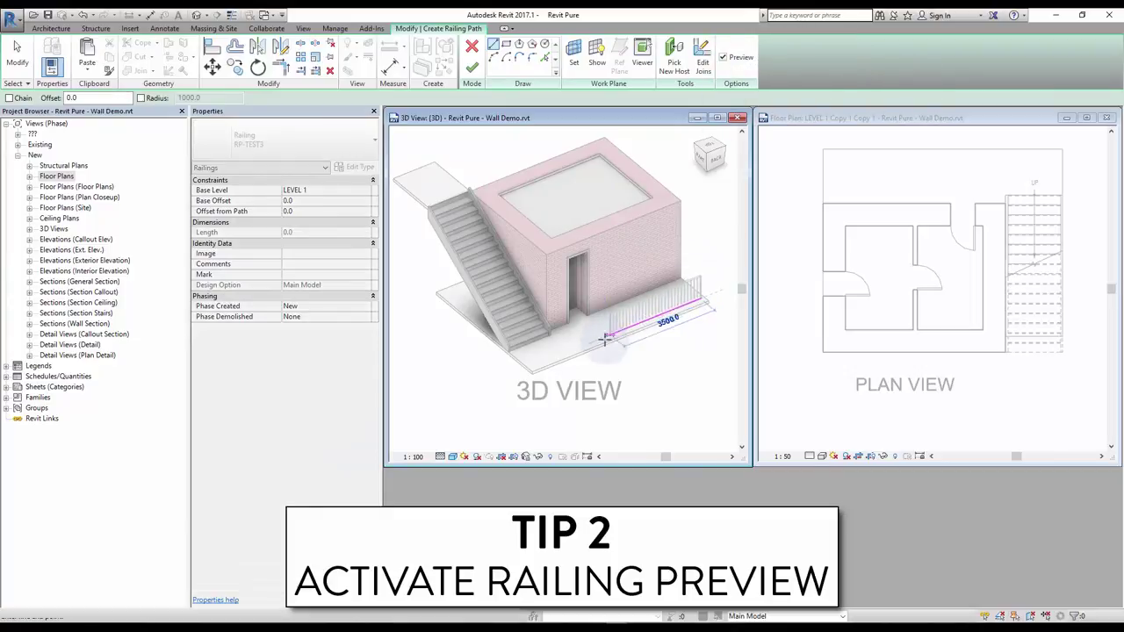
left_click(535, 364)
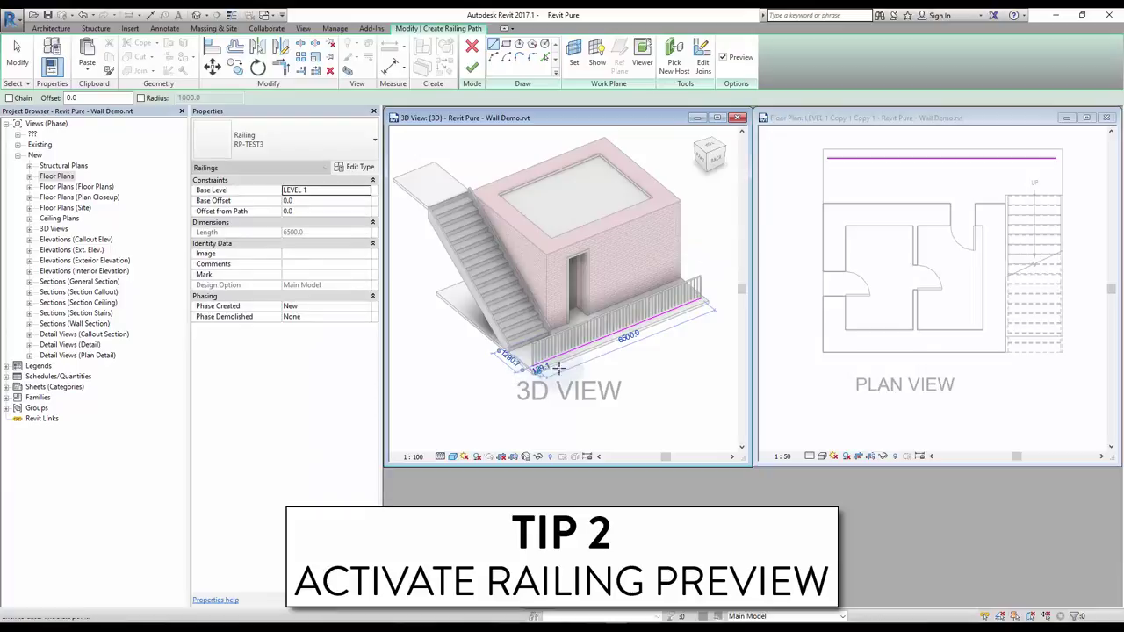
left_click(472, 69)
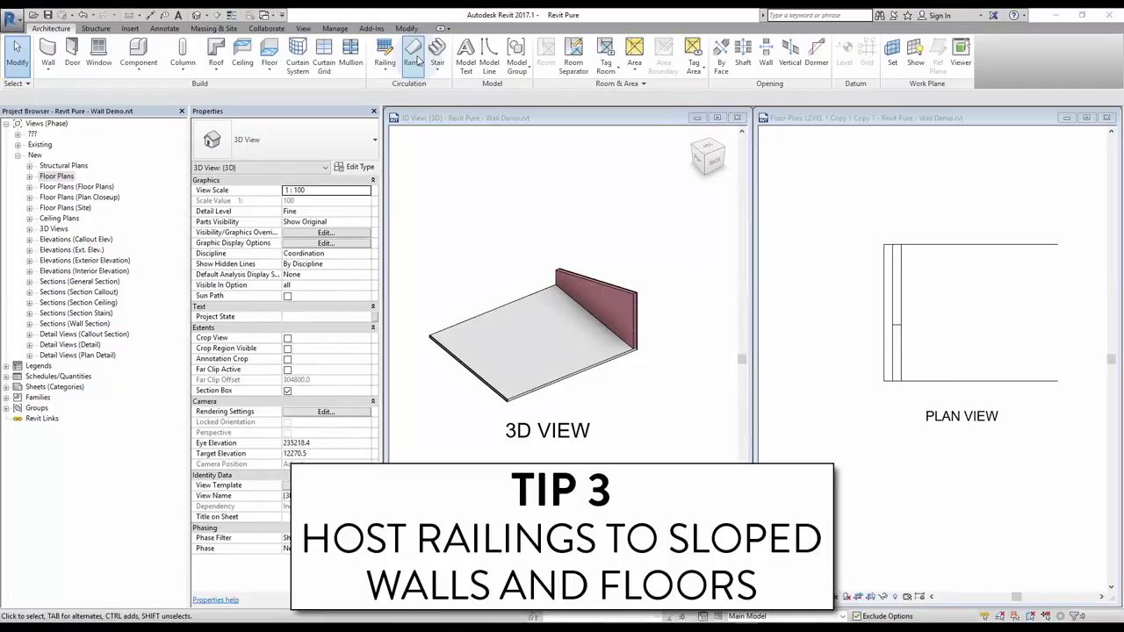
- Create a railing hosted on the brick wall, using the wall's top edge as its path
left_click(385, 54)
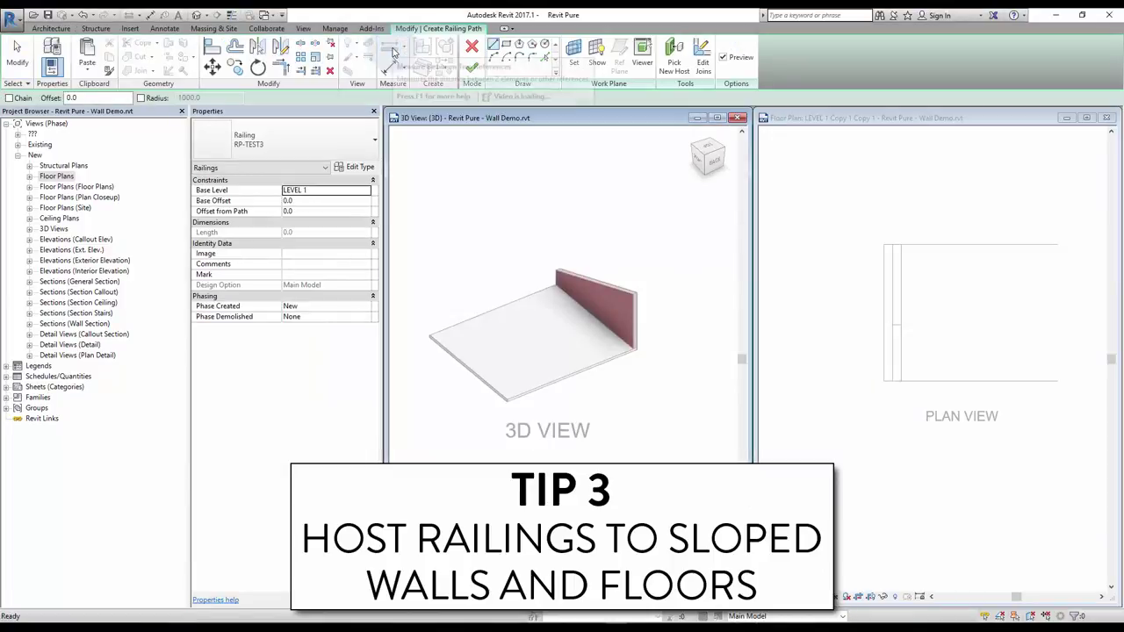
left_click(670, 65)
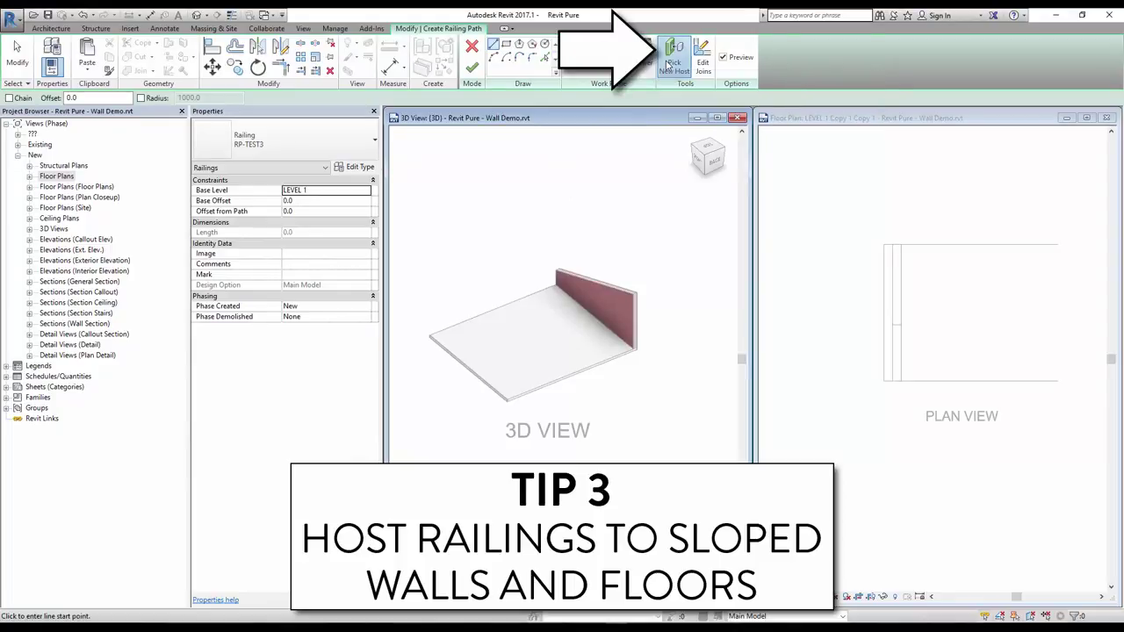
left_click(600, 283)
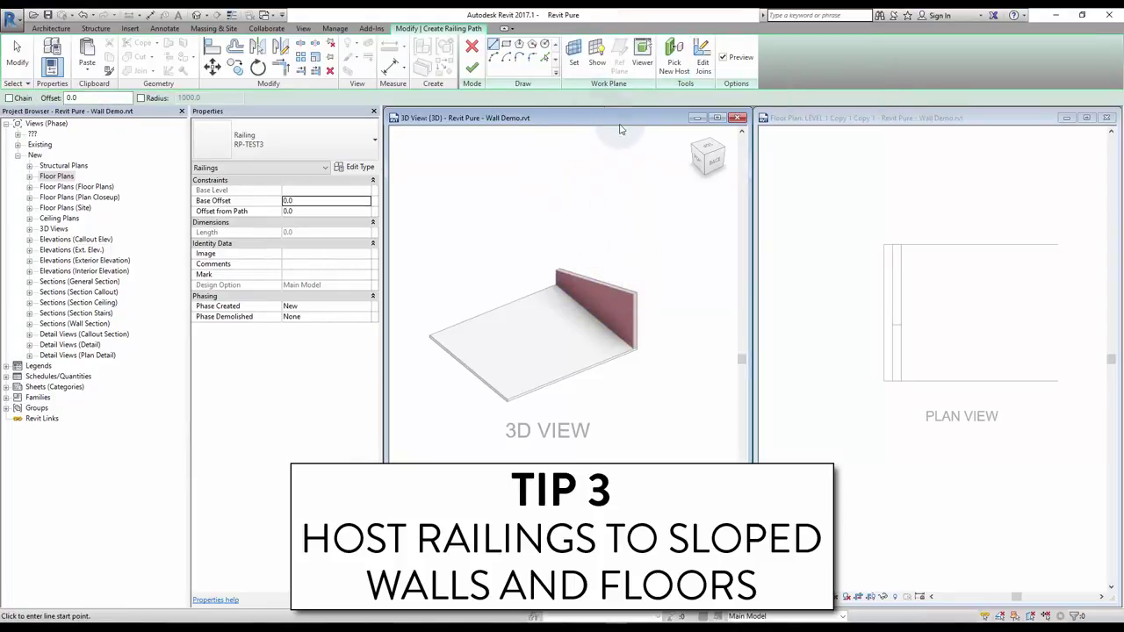
left_click(545, 57)
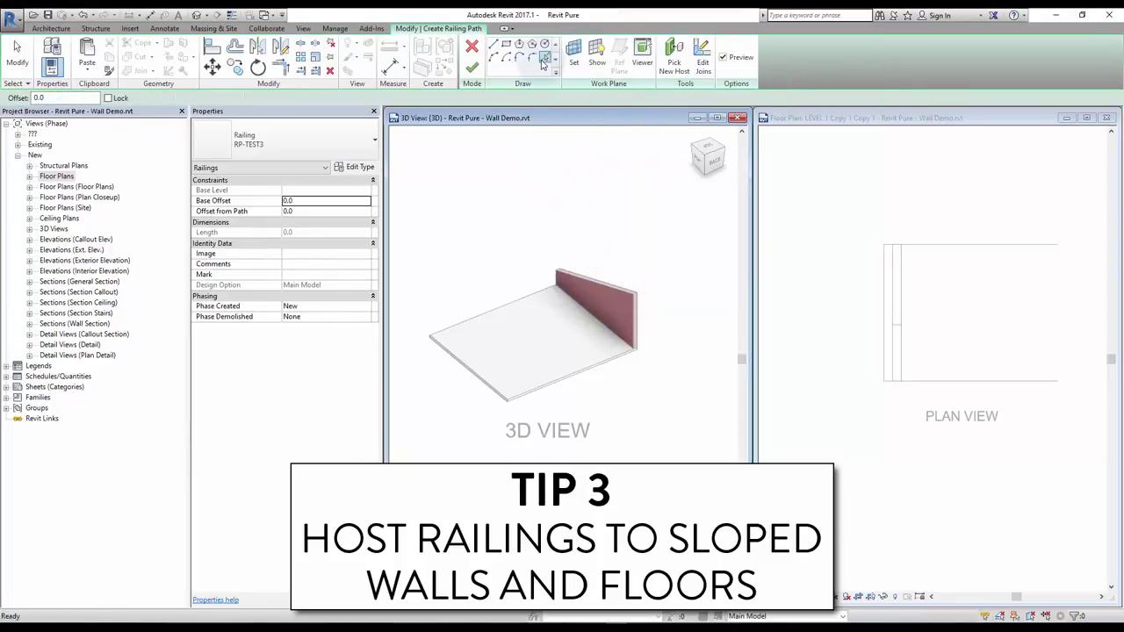
left_click(577, 278)
key("Escape")
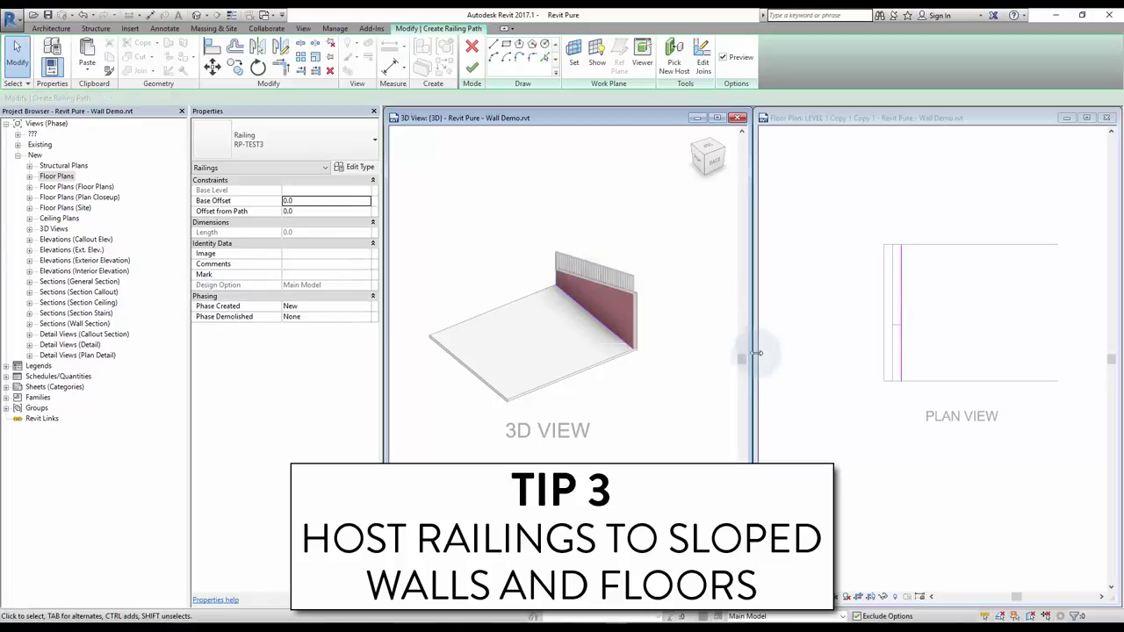
left_click(472, 67)
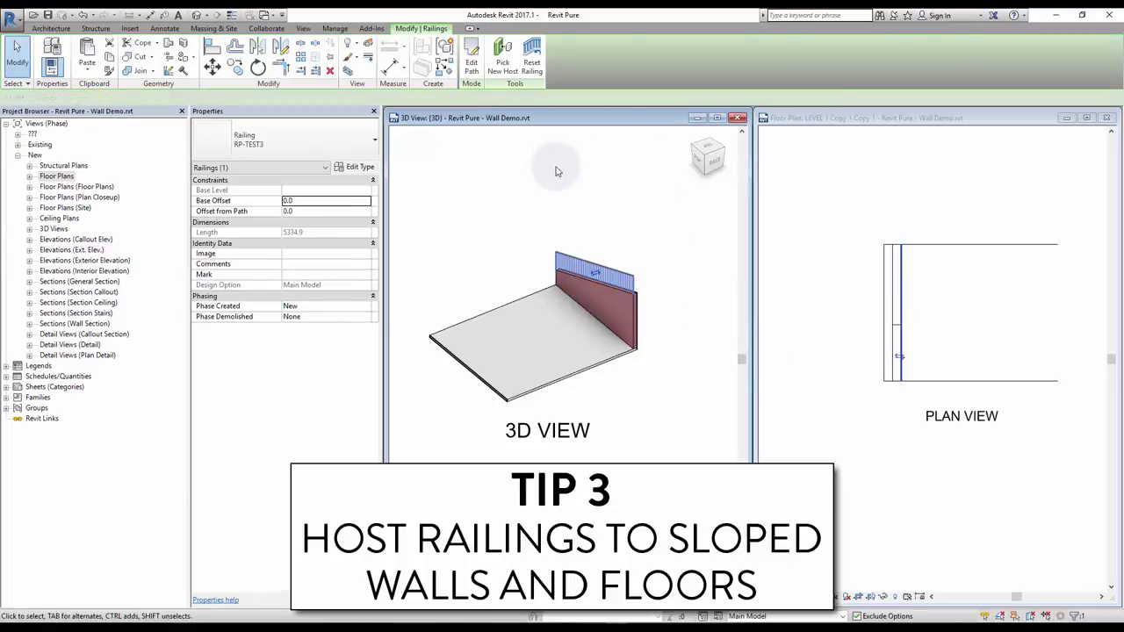
- Edit the brick wall's profile and finish the profile edit
left_click(573, 279)
left_click(488, 58)
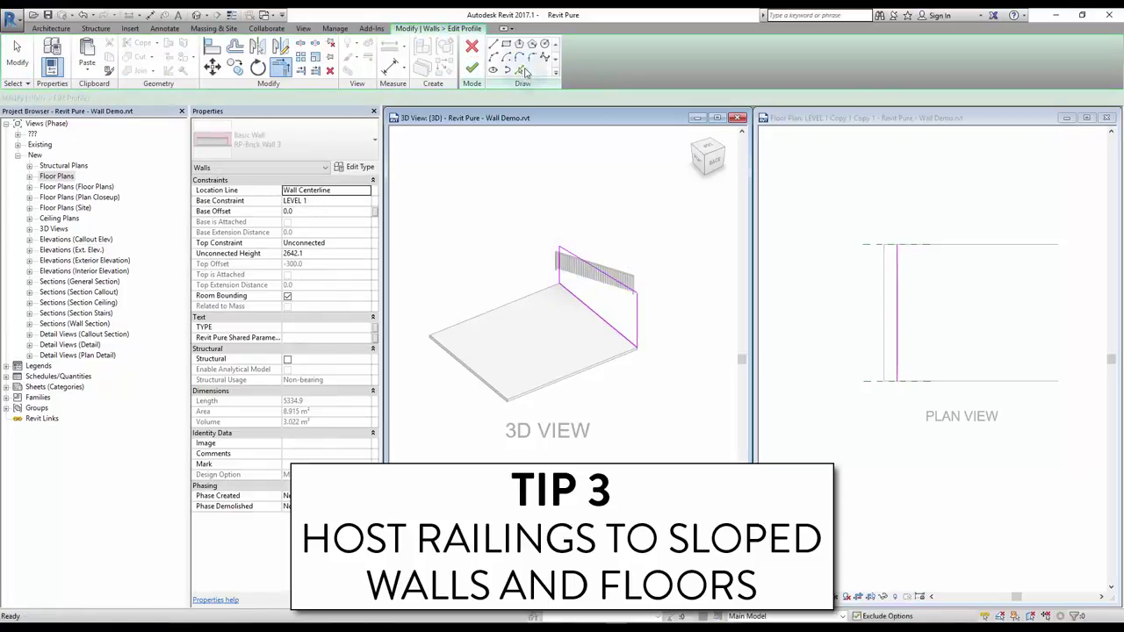
left_click(471, 66)
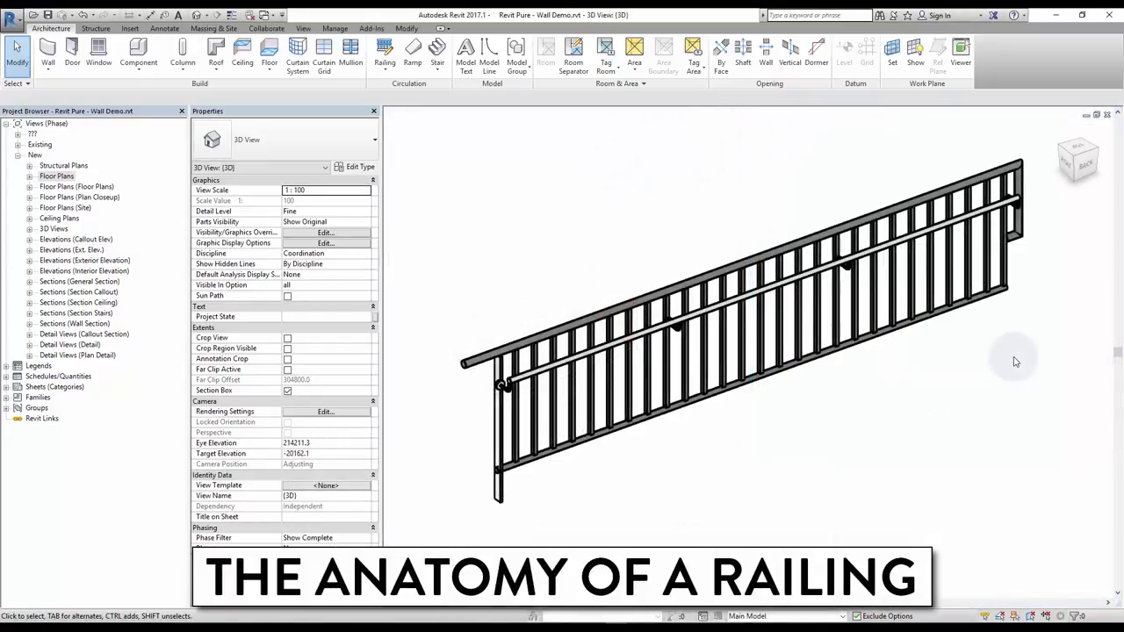
left_click(1021, 241)
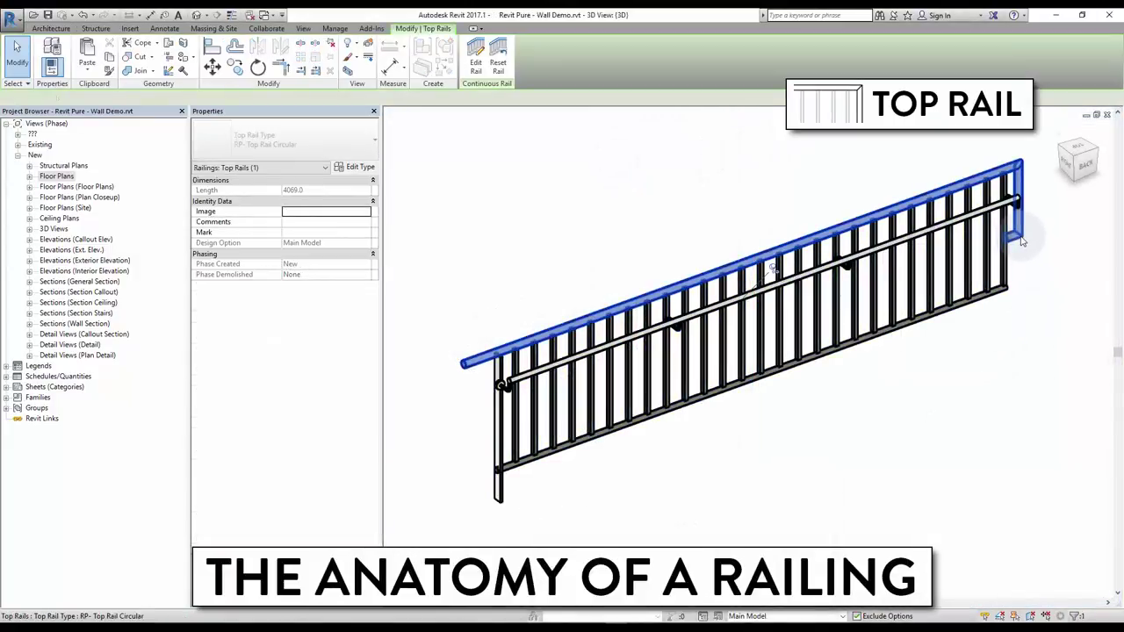
left_click(994, 206)
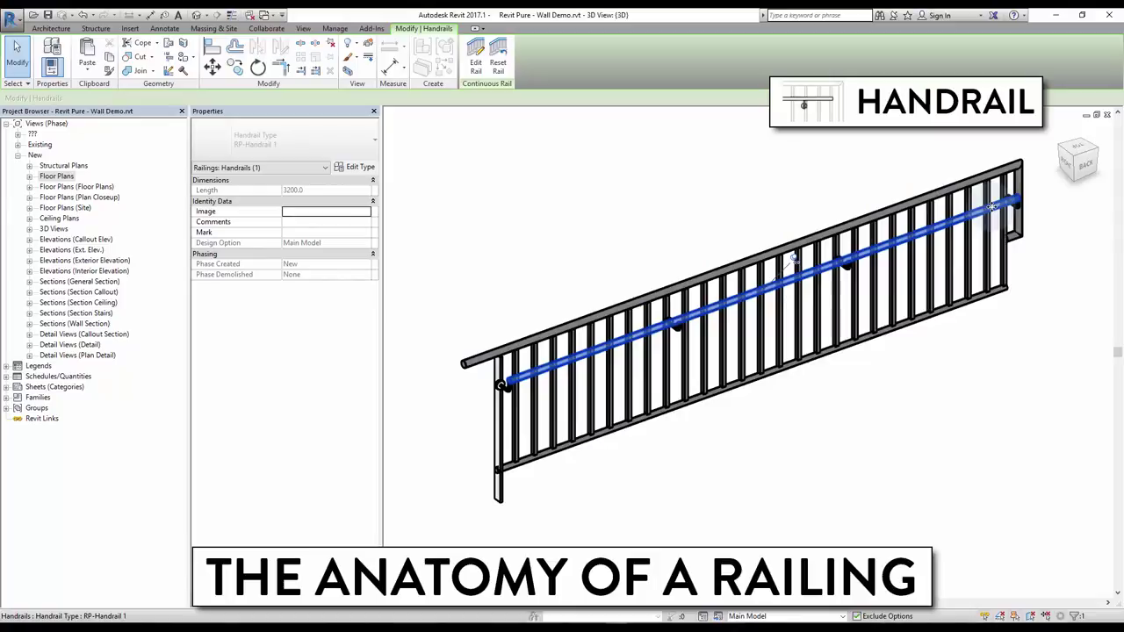
left_click(989, 312)
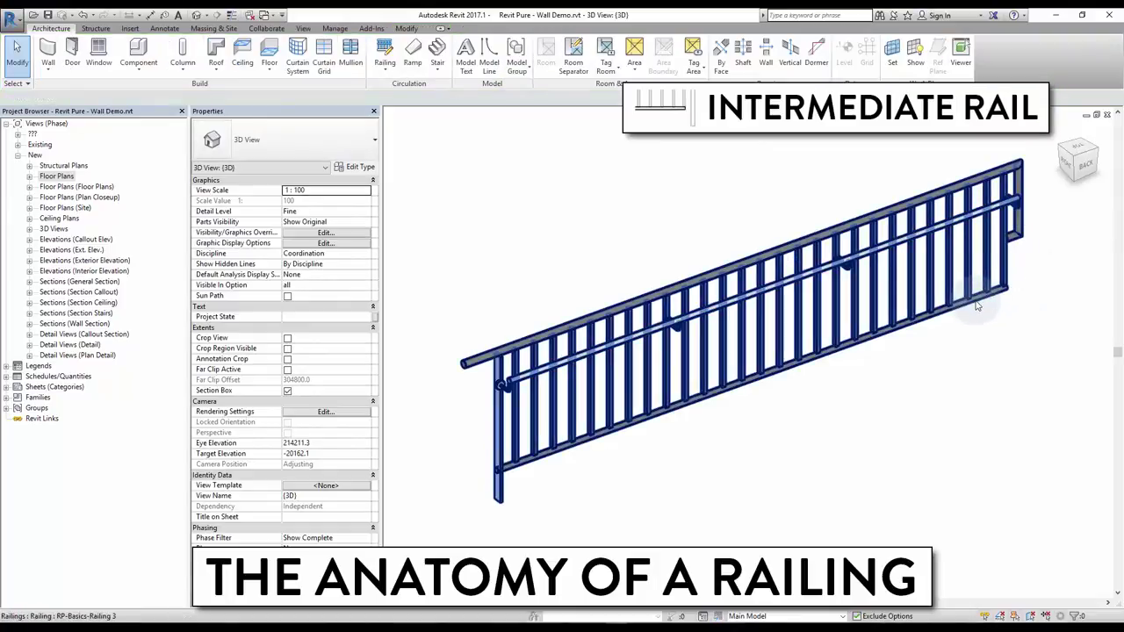
left_click(1019, 230)
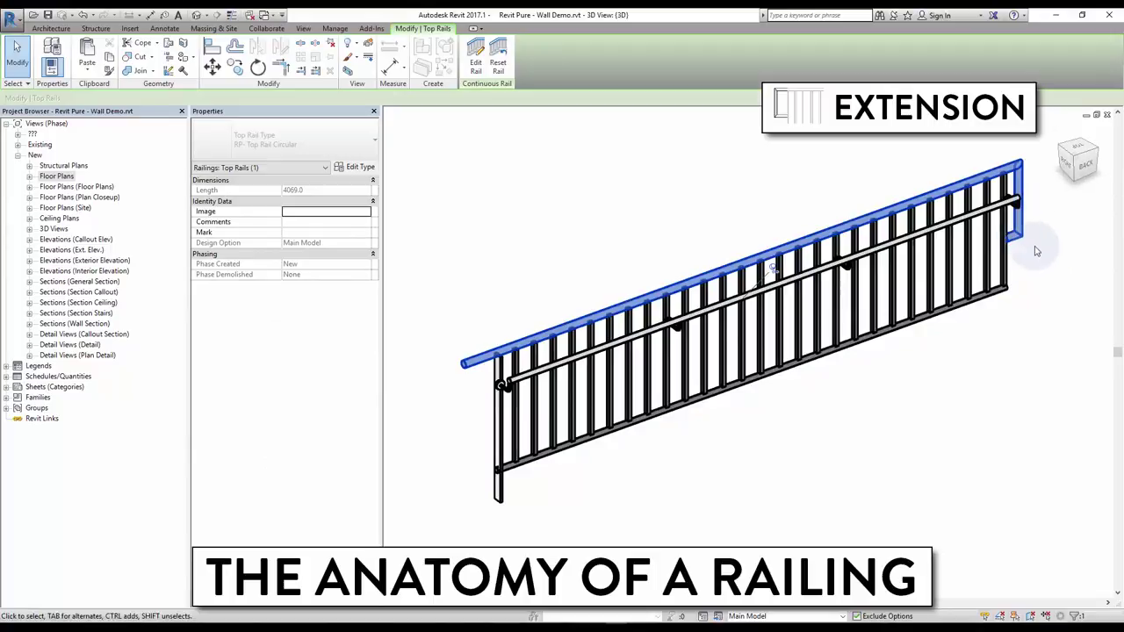
left_click(848, 251)
scroll(849, 259, "up", 4)
middle_click_drag(850, 263, 949, 199, "shift")
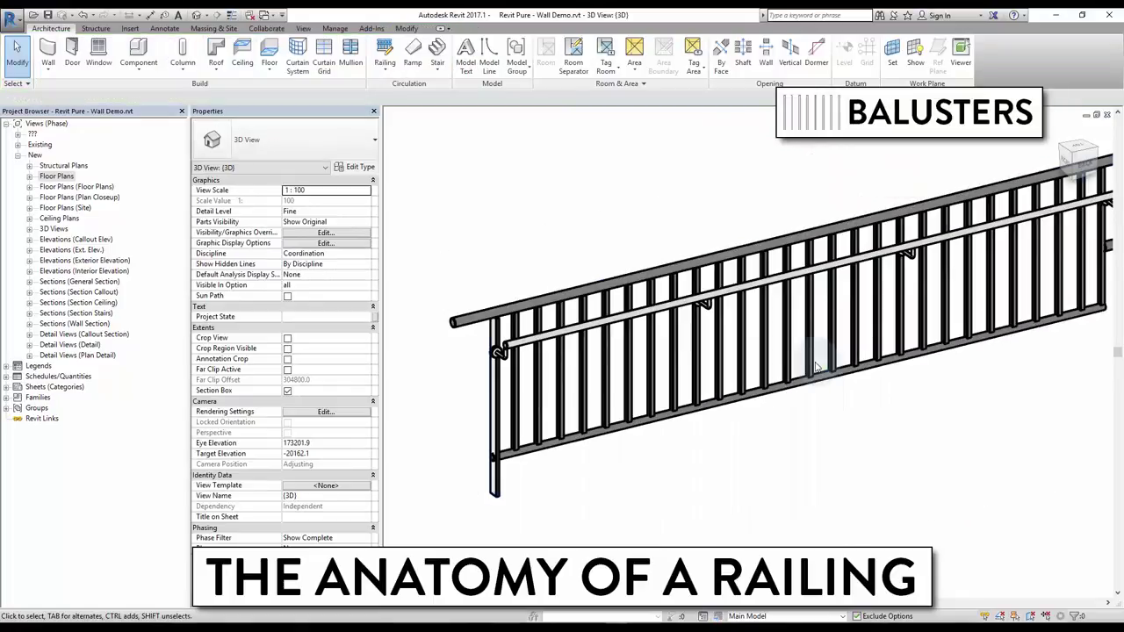
left_click(822, 369)
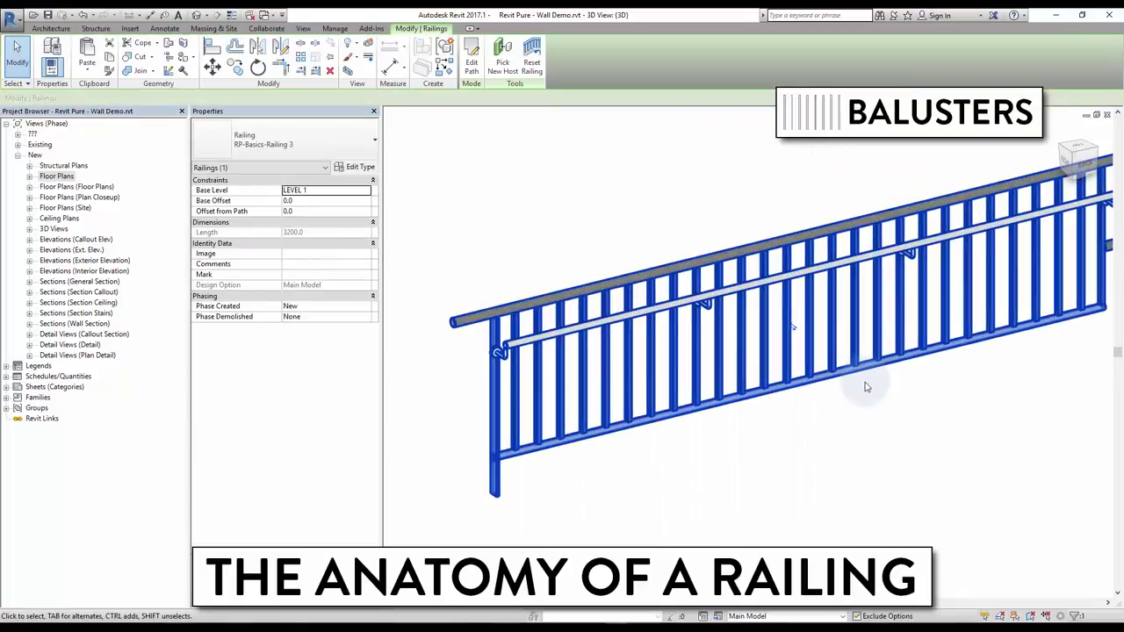
scroll(755, 383, "down", 3)
scroll(746, 435, "up", 2)
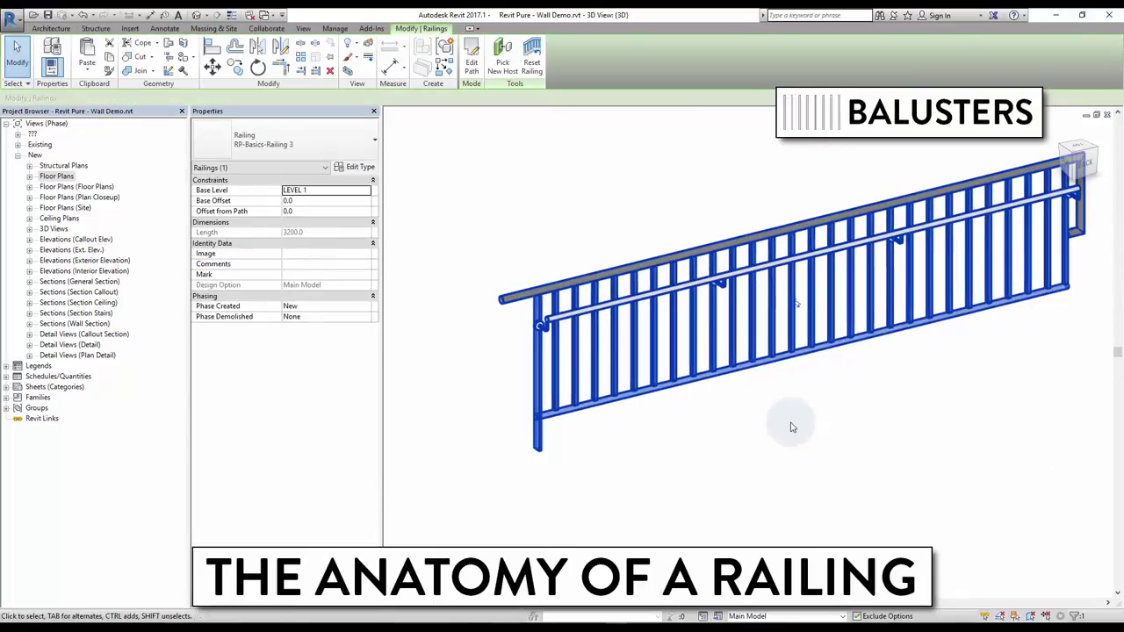
key("Escape")
left_click(535, 452)
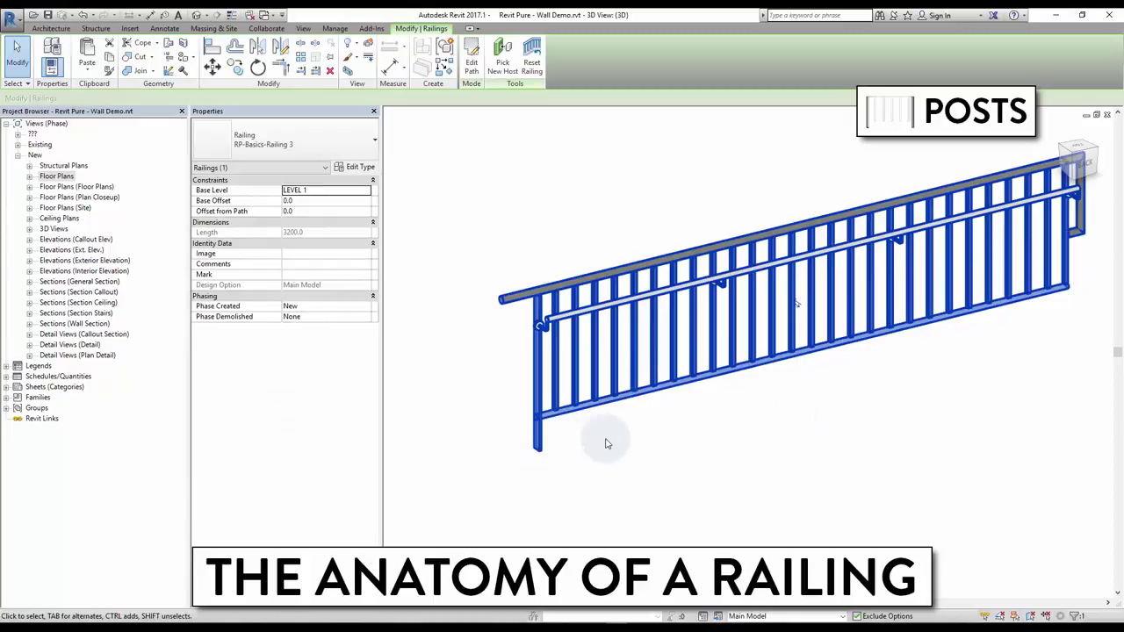
key("Escape")
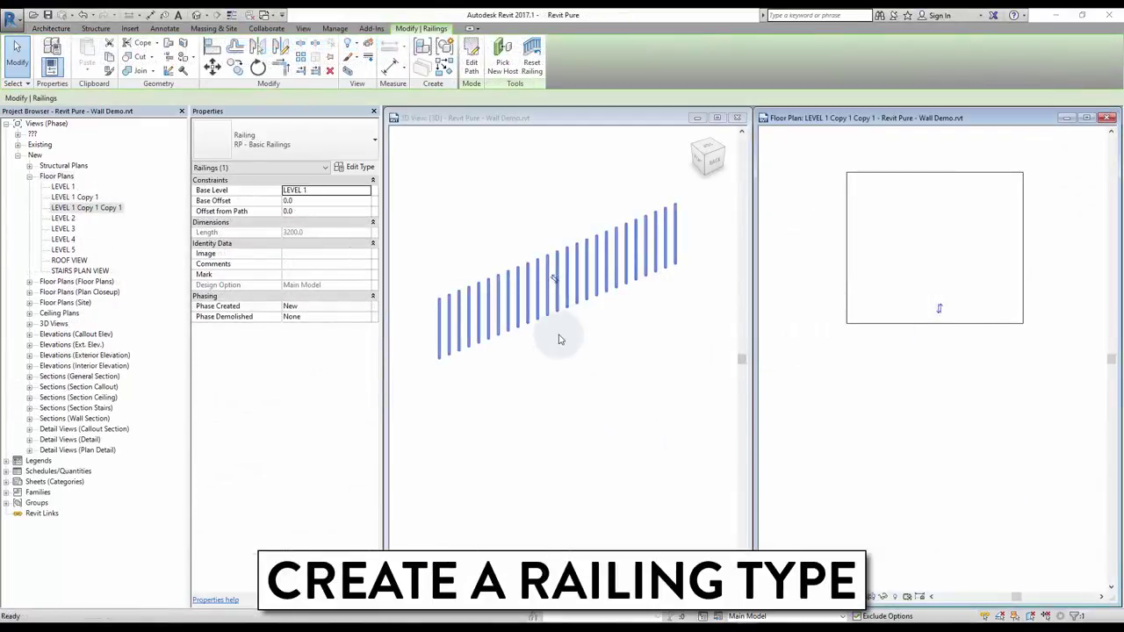
- Set Use Top Rail to Yes for RP - Basic Railings and open the Circular - 40mm rail's profile list
left_click(356, 167)
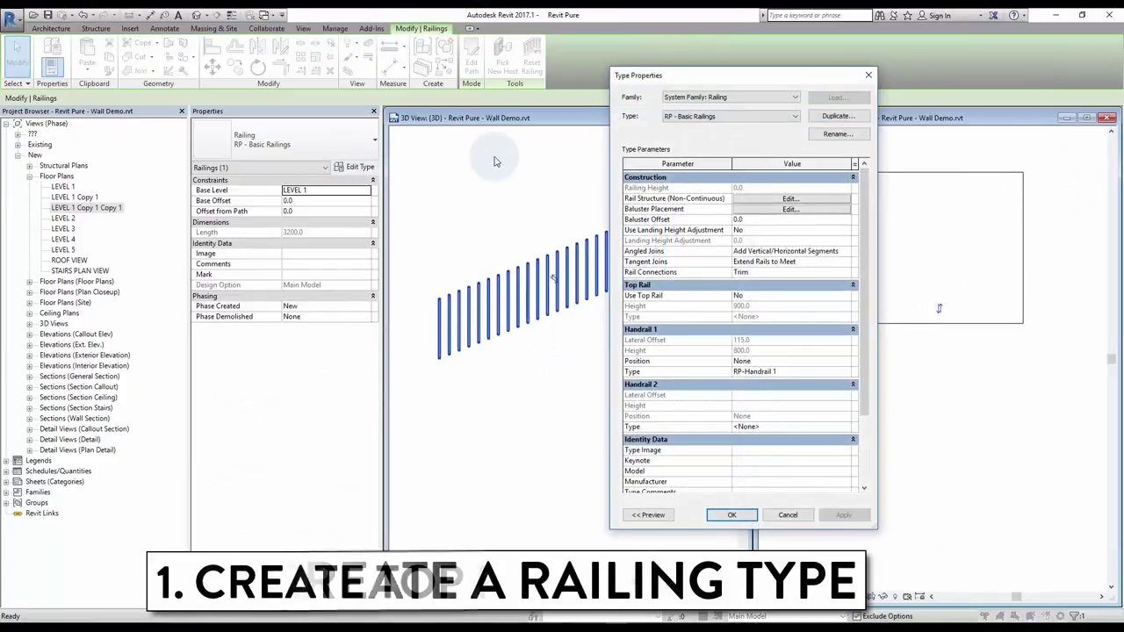
left_click(848, 300)
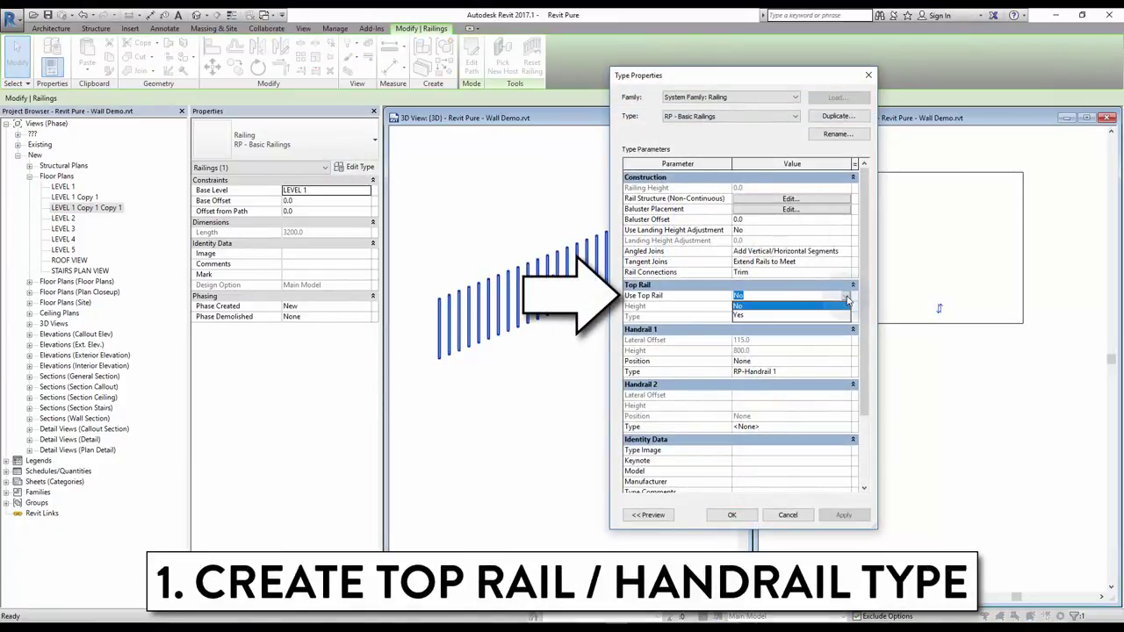
left_click(778, 316)
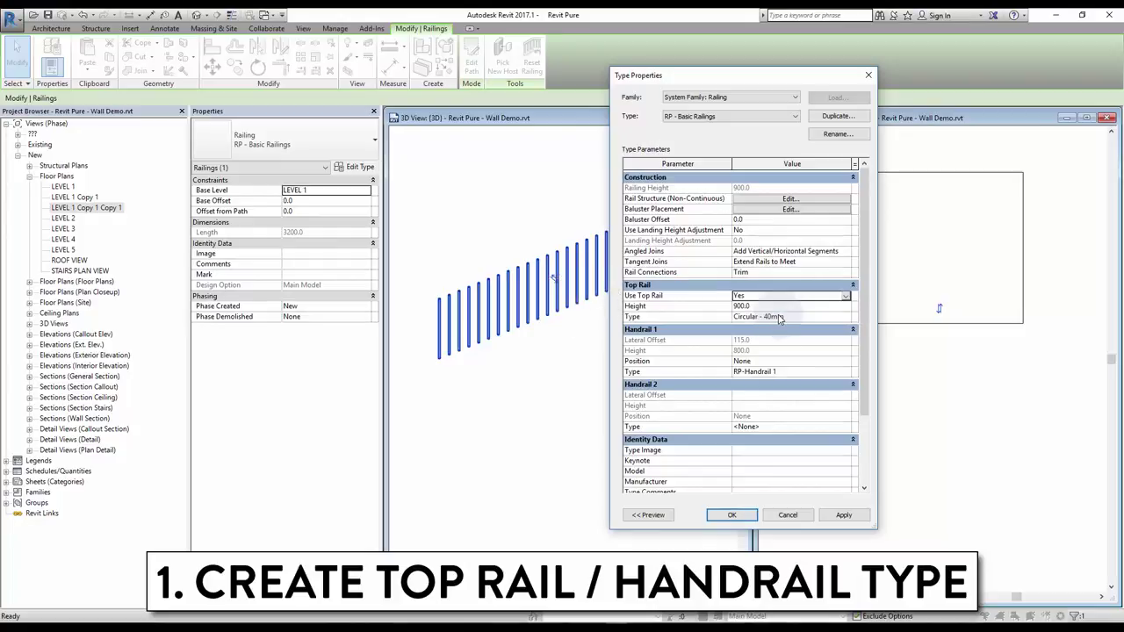
left_click(849, 318)
left_click(847, 219)
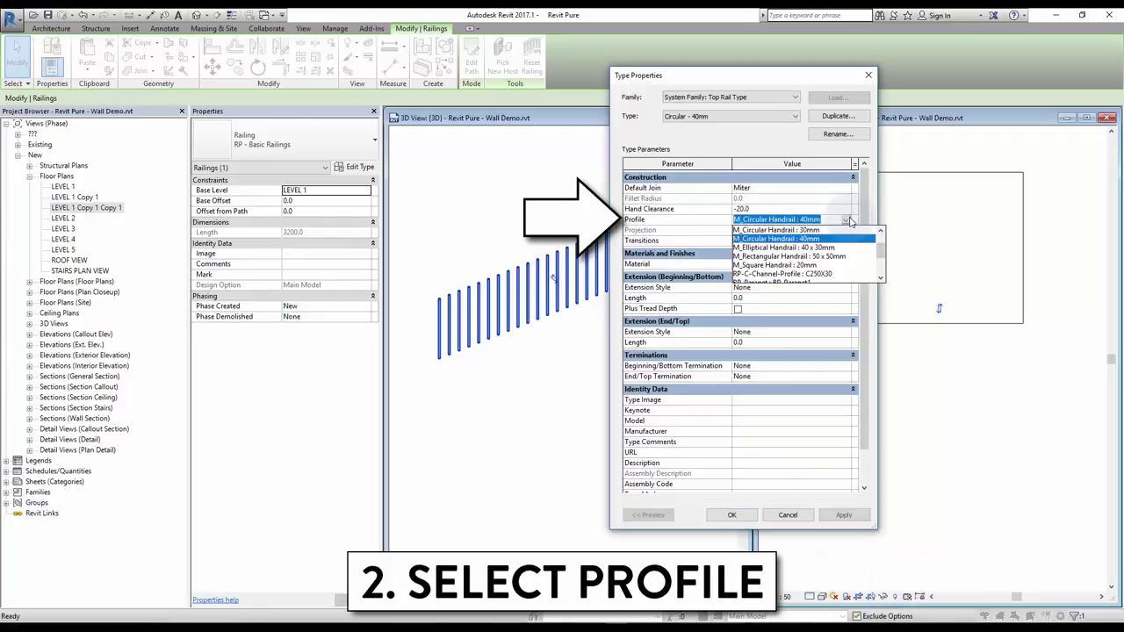
- Duplicate the top rail type as 'Circular - 30mm-' using the M_Circular Handrail : 30mm profile and apply it
left_click(782, 229)
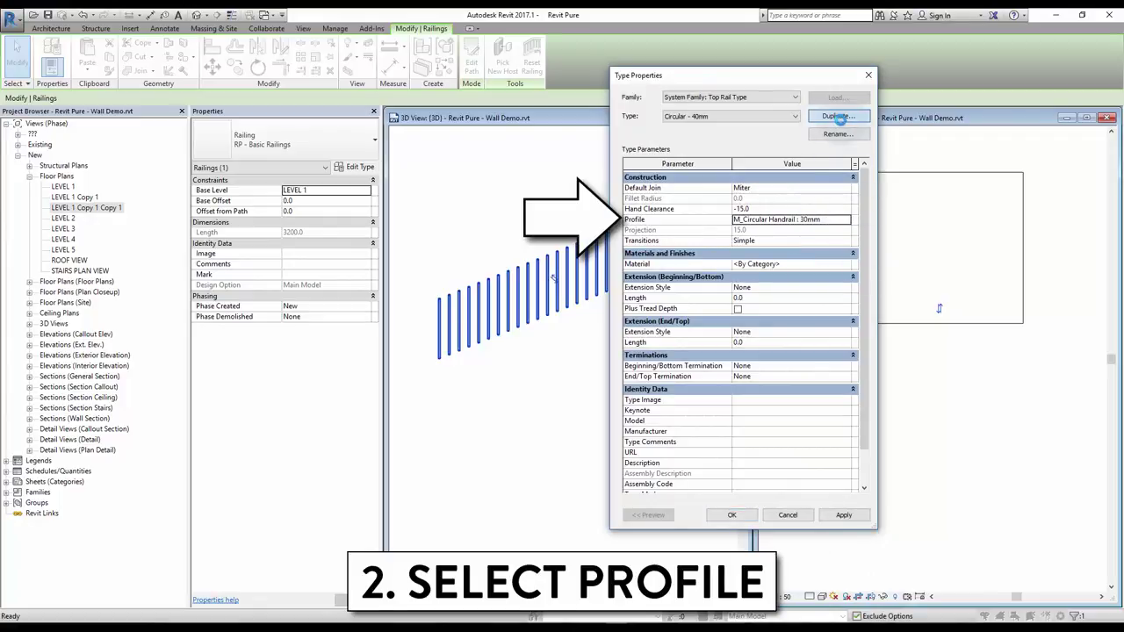
left_click(836, 117)
left_click_drag(829, 353, 804, 353)
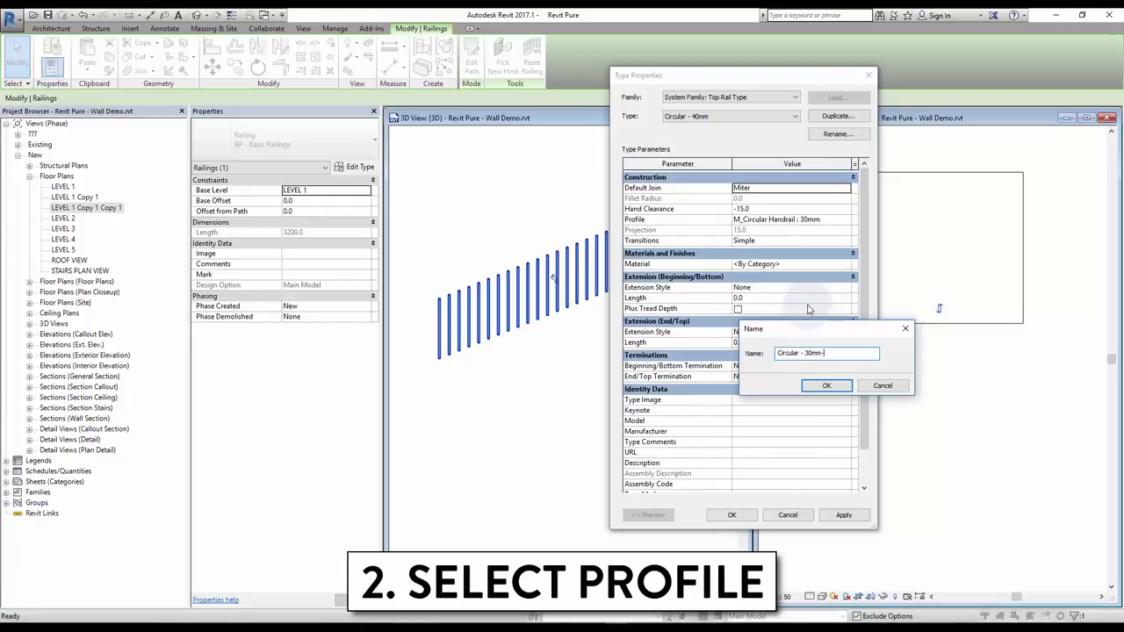
type("30mm-")
key("Return")
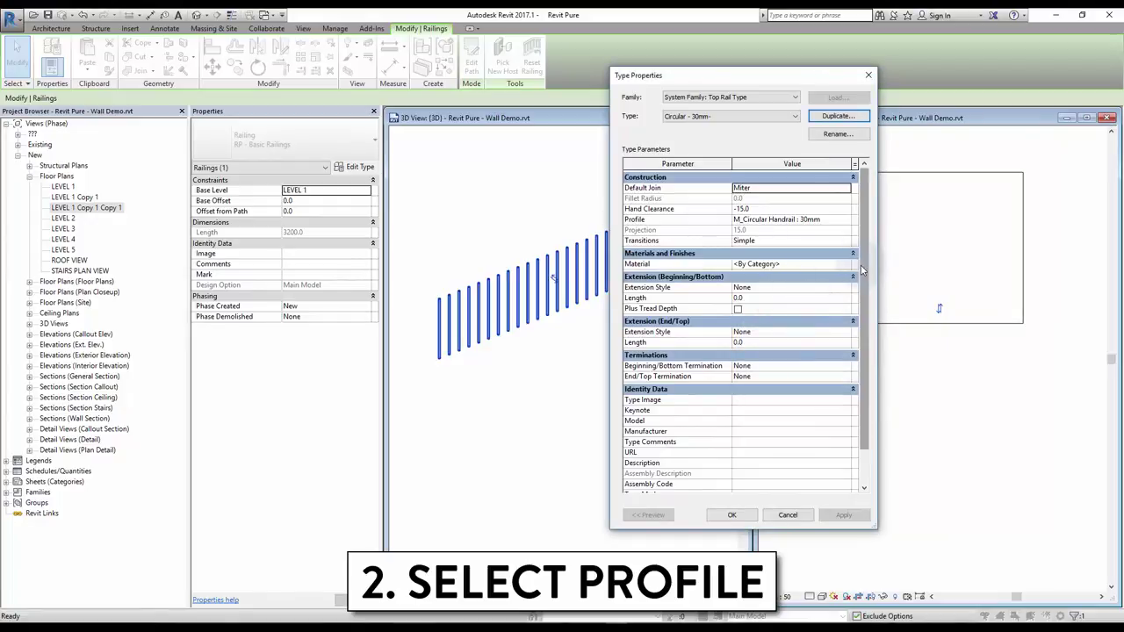
left_click(732, 515)
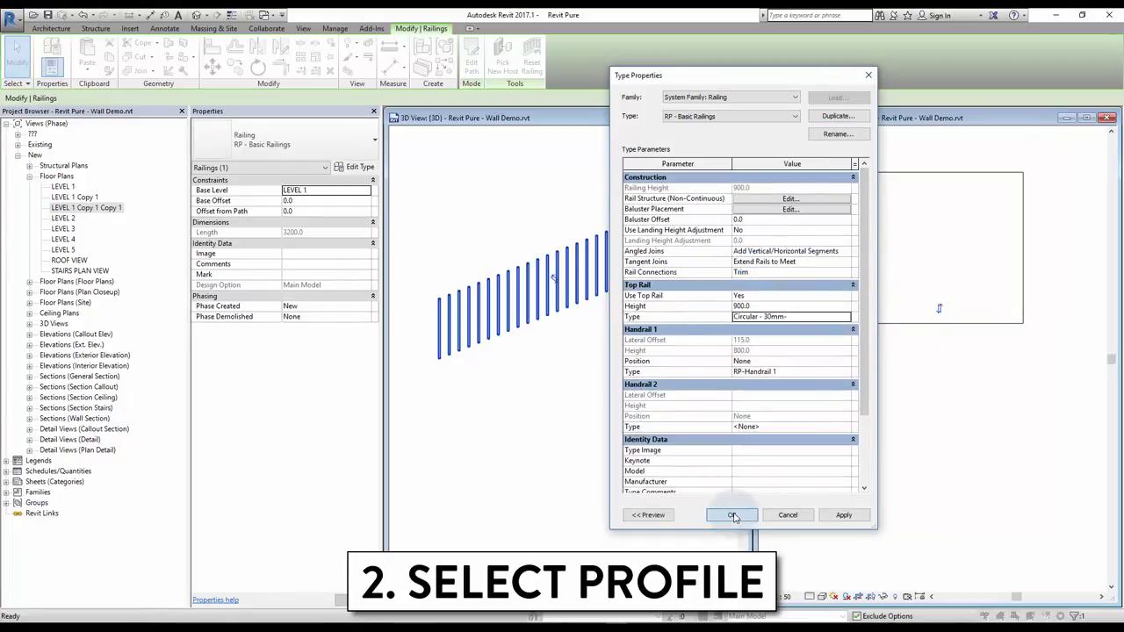
left_click(734, 517)
left_click(576, 384)
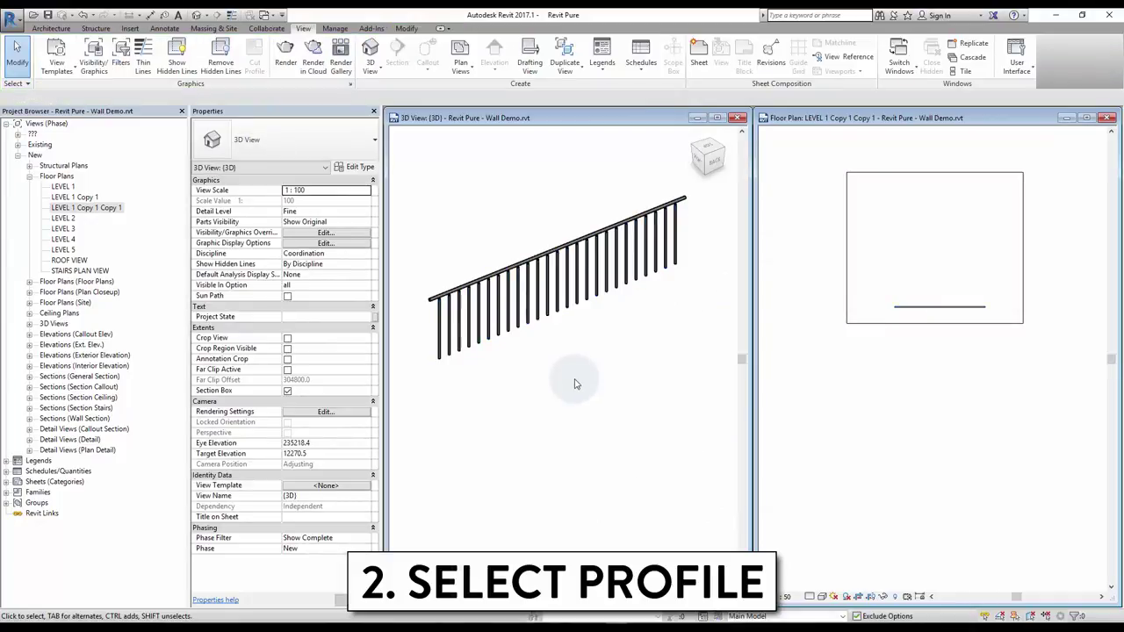
left_click(553, 277)
- Set the Circular - 30mm- top rail's beginning extension style to Wall
left_click(356, 167)
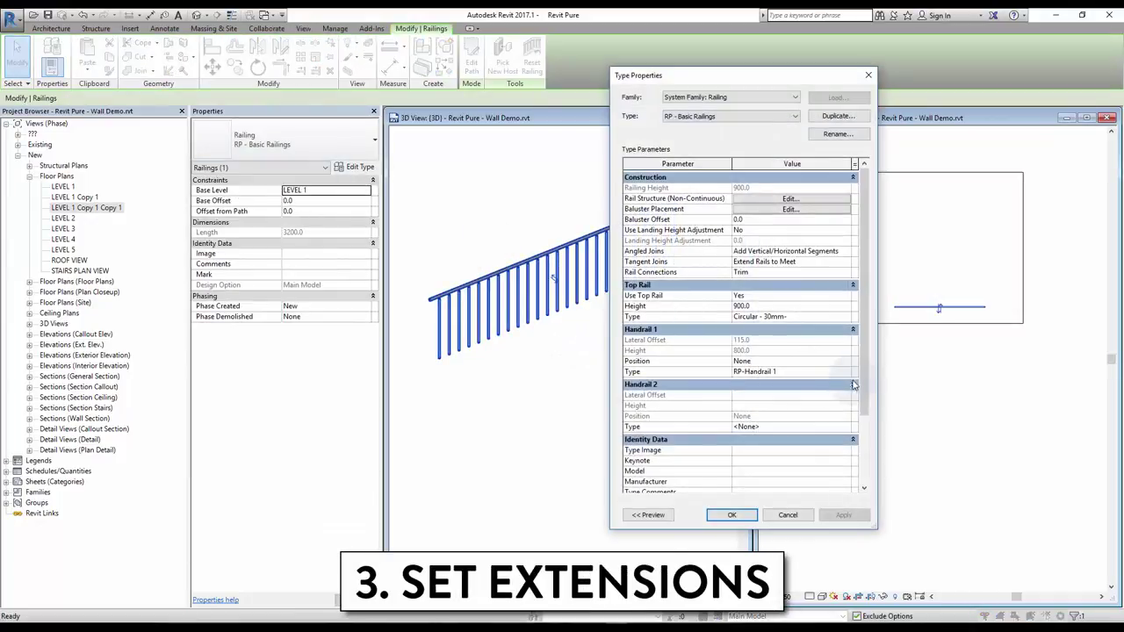
left_click(847, 316)
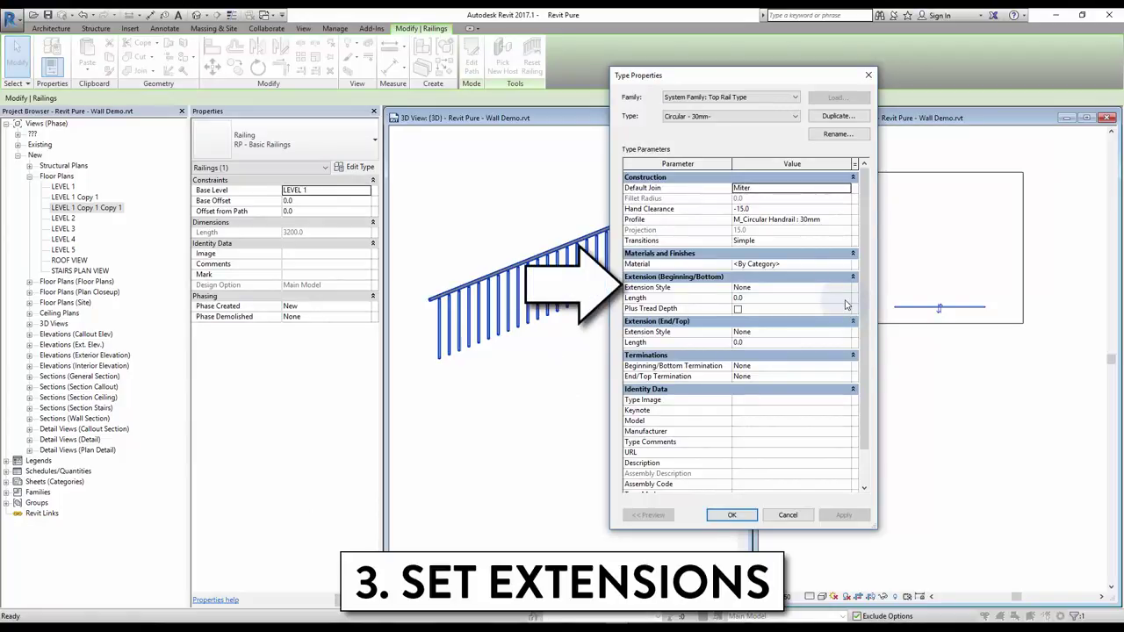
left_click(830, 287)
left_click(774, 308)
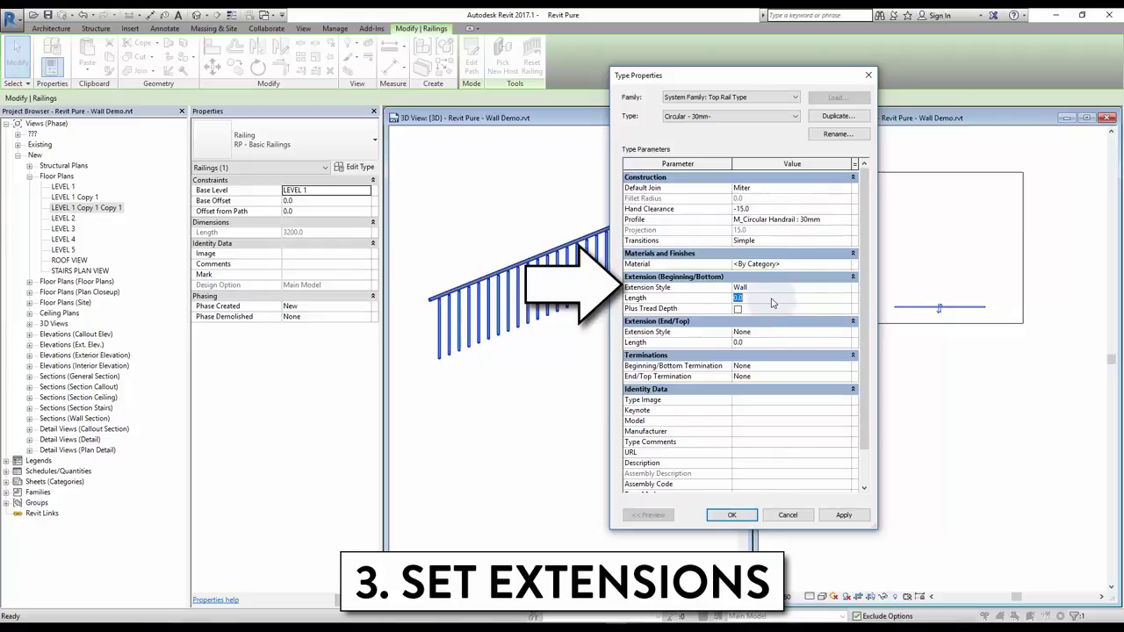
left_click(732, 515)
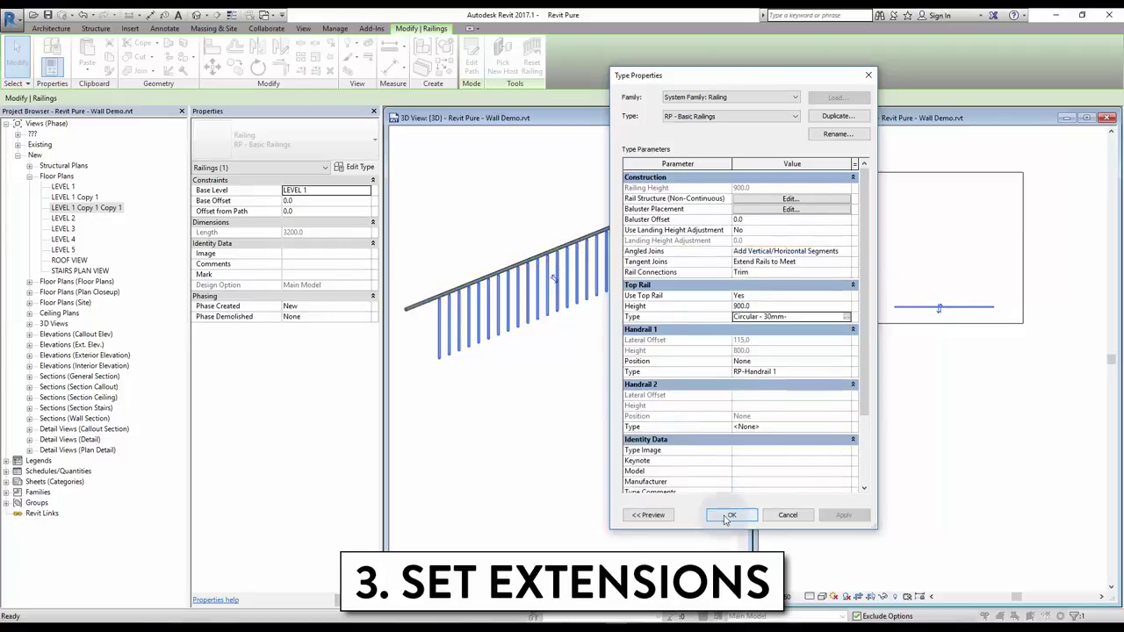
left_click(725, 516)
- Change the top rail's beginning extension to Post style with 300 length
left_click(357, 167)
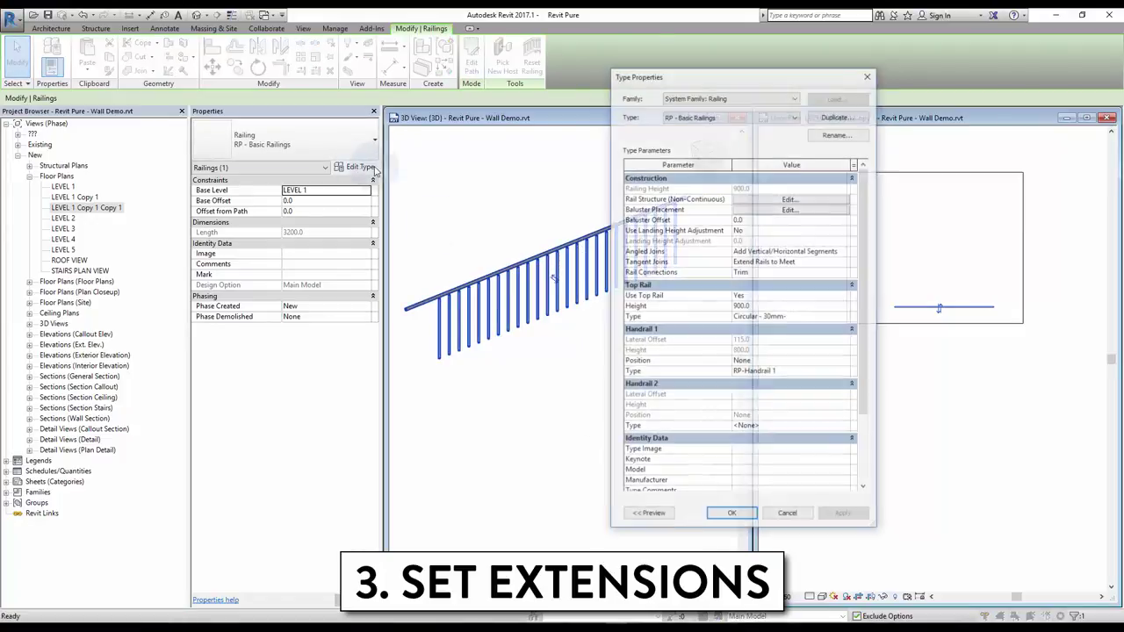
left_click(849, 317)
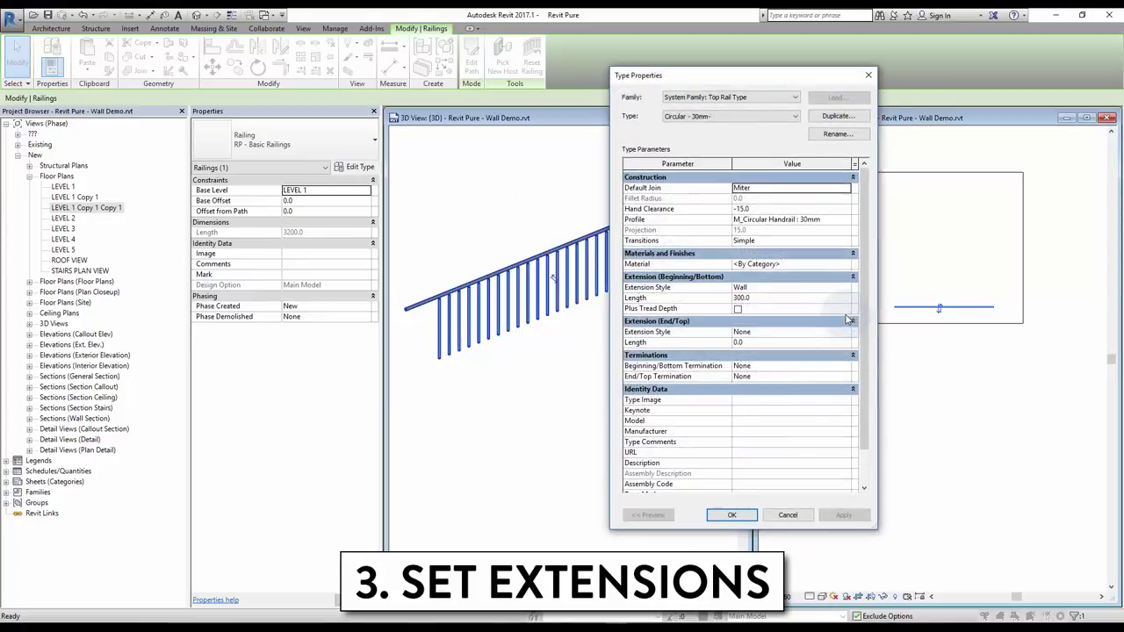
left_click(849, 287)
left_click(790, 319)
left_click(731, 515)
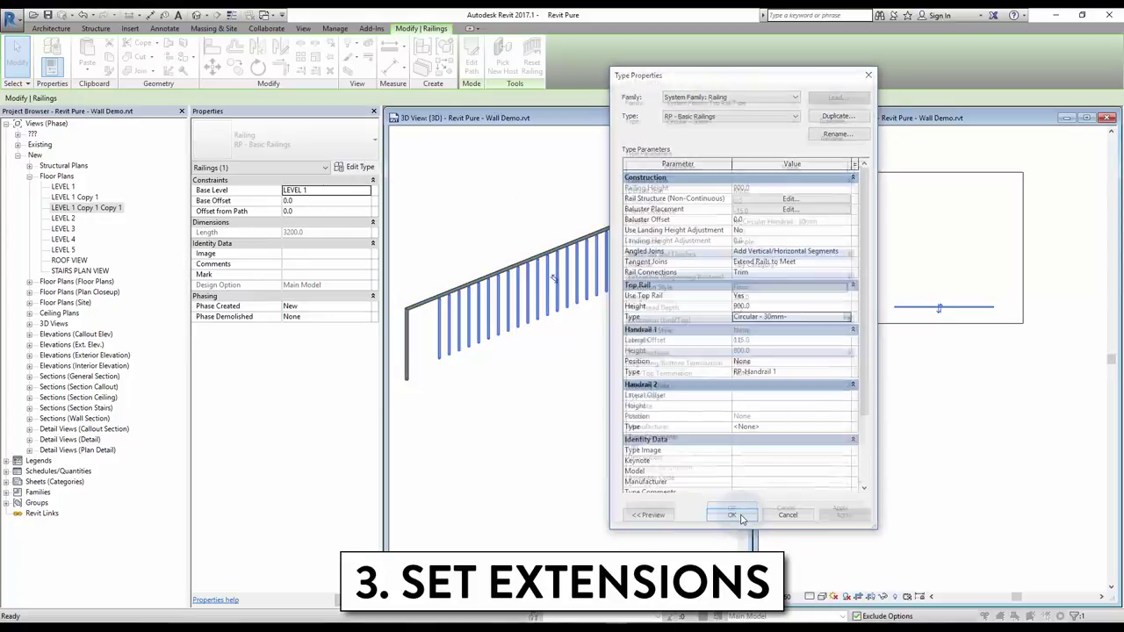
left_click(850, 317)
left_click(846, 287)
left_click(790, 321)
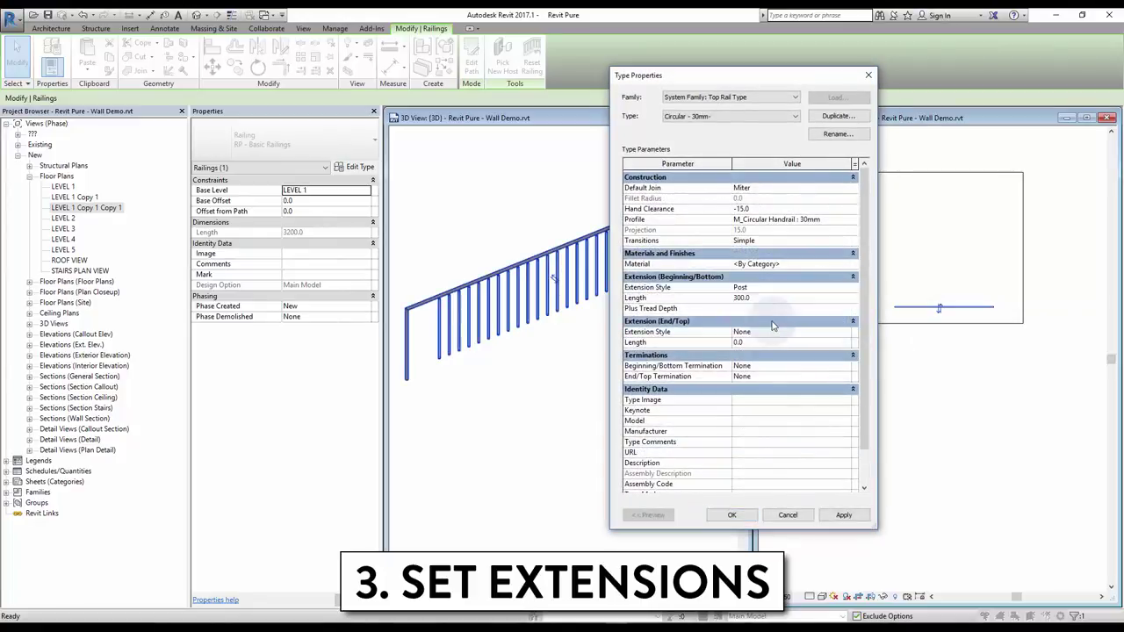
left_click(734, 515)
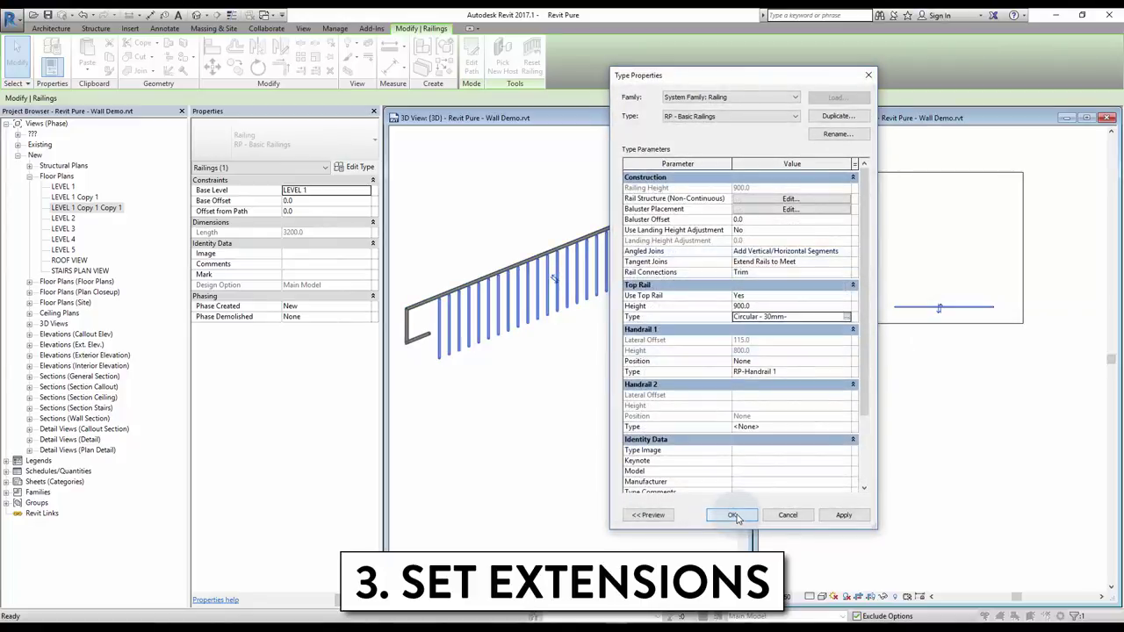
left_click(734, 515)
left_click(601, 365)
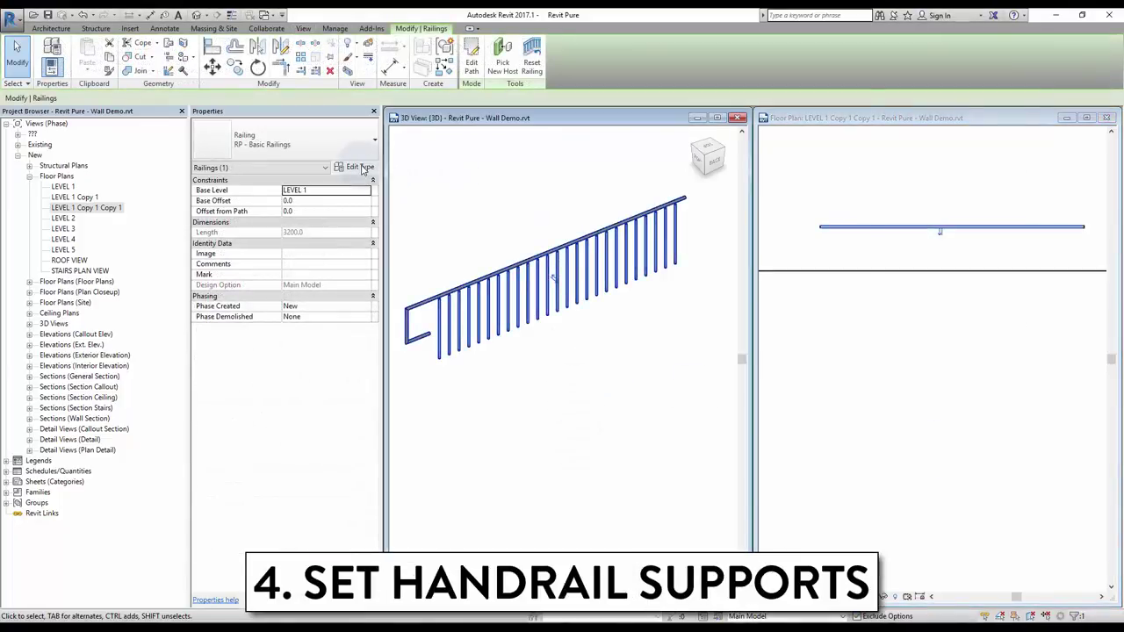
left_click(356, 167)
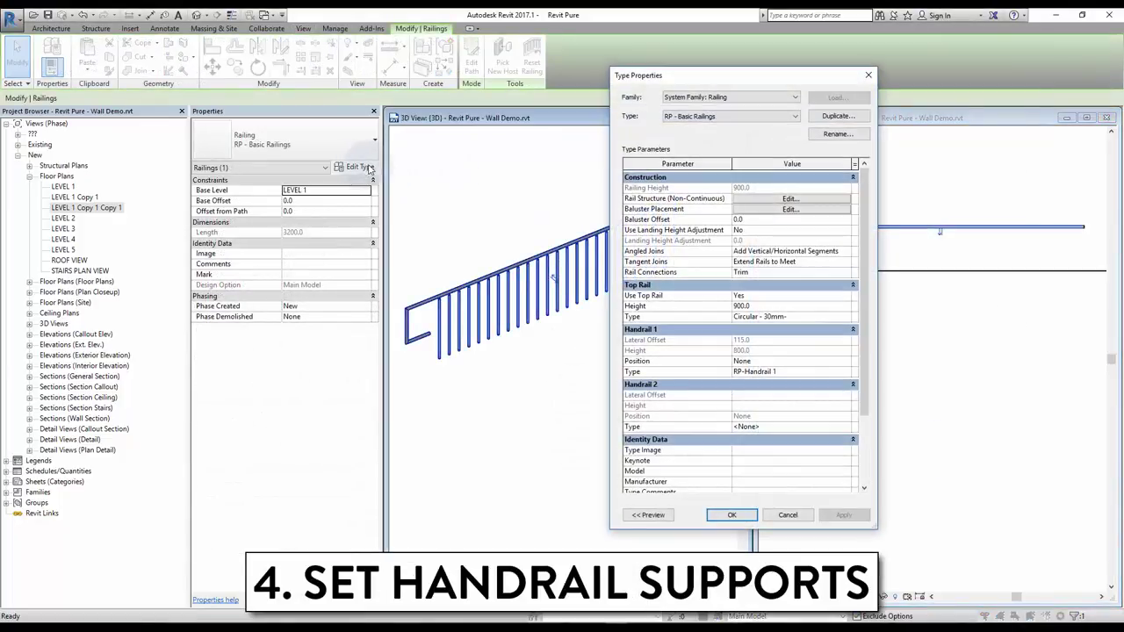
- Position Handrail 1 on the right side of the railing
left_click(848, 362)
left_click(762, 394)
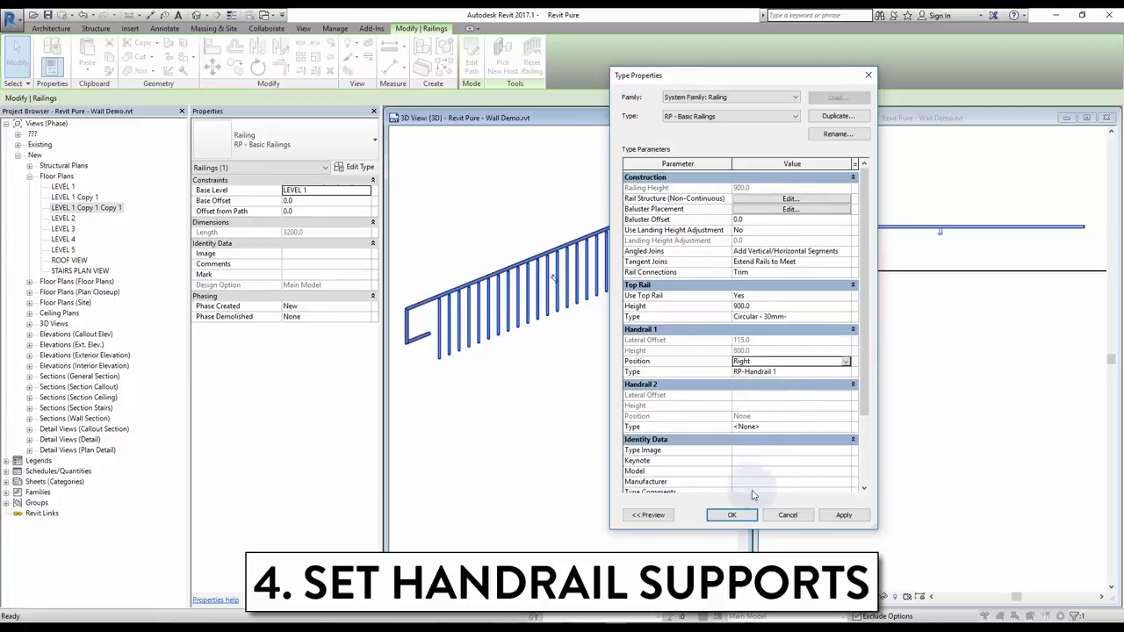
left_click(733, 517)
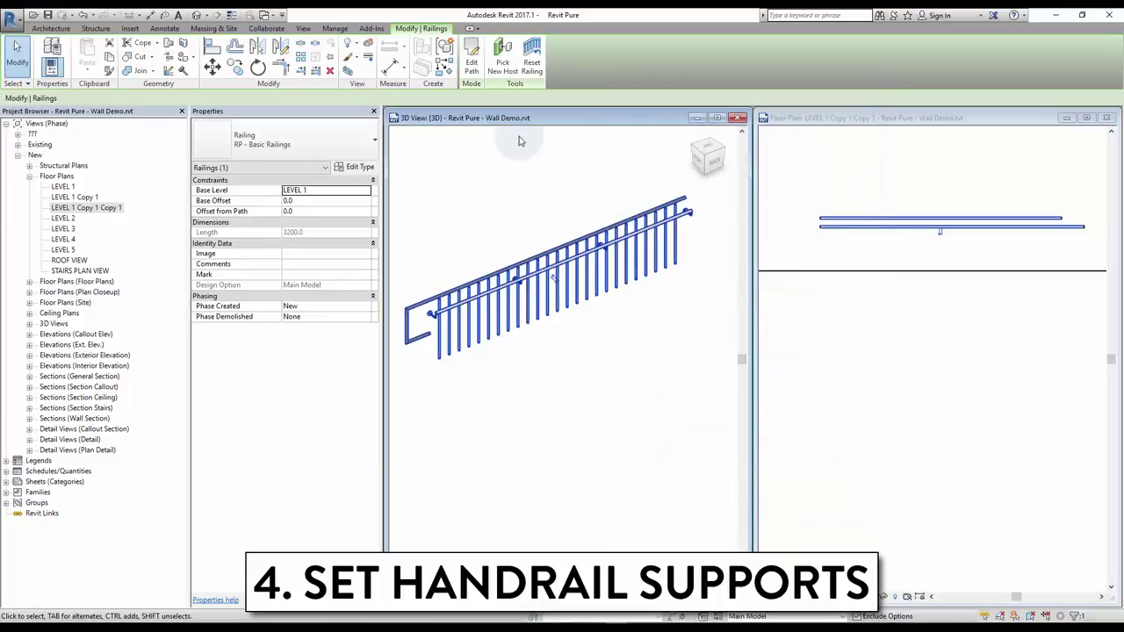
- Give RP-Handrail 1 M_Support - Metal - Circular supports at Maximum Spacing of 800
left_click(360, 167)
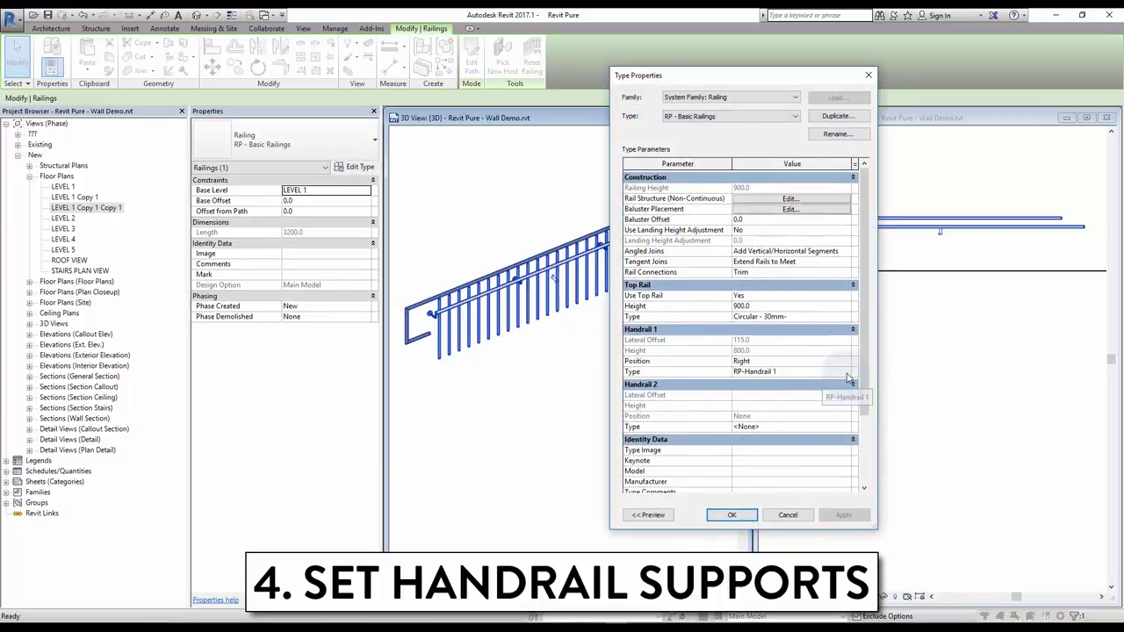
left_click(848, 373)
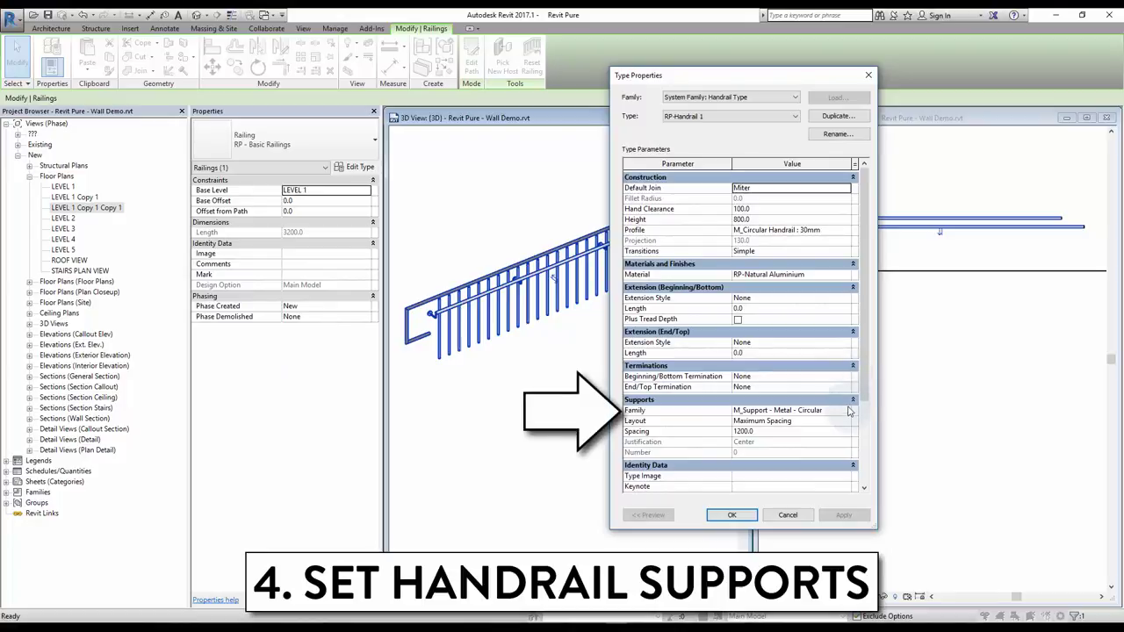
left_click(848, 411)
left_click(791, 430)
left_click(802, 431)
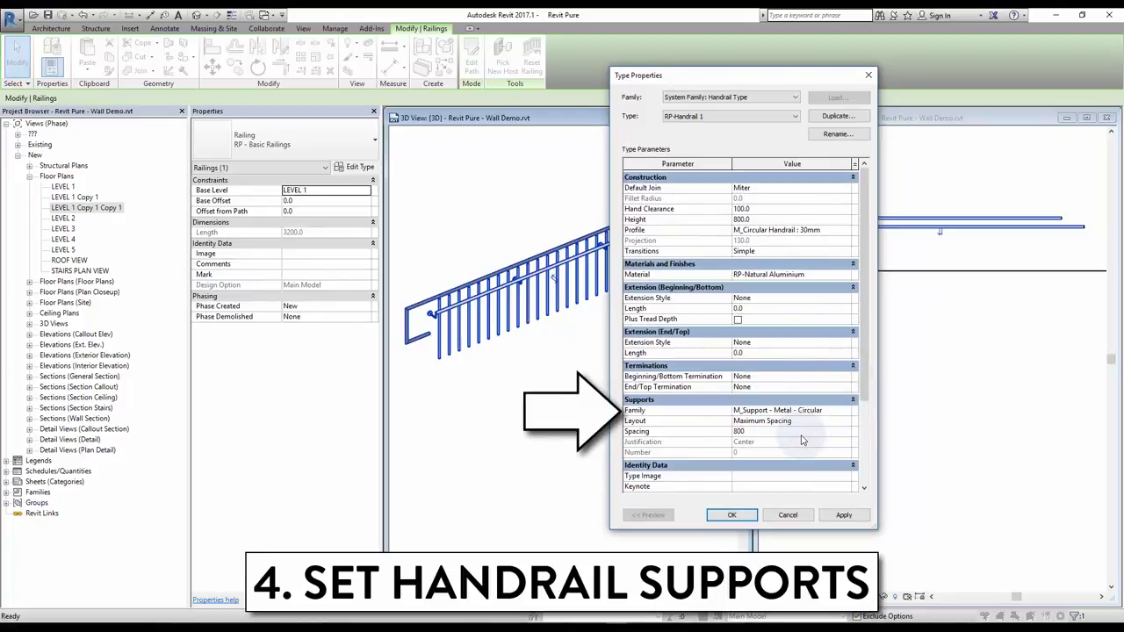
left_click(742, 520)
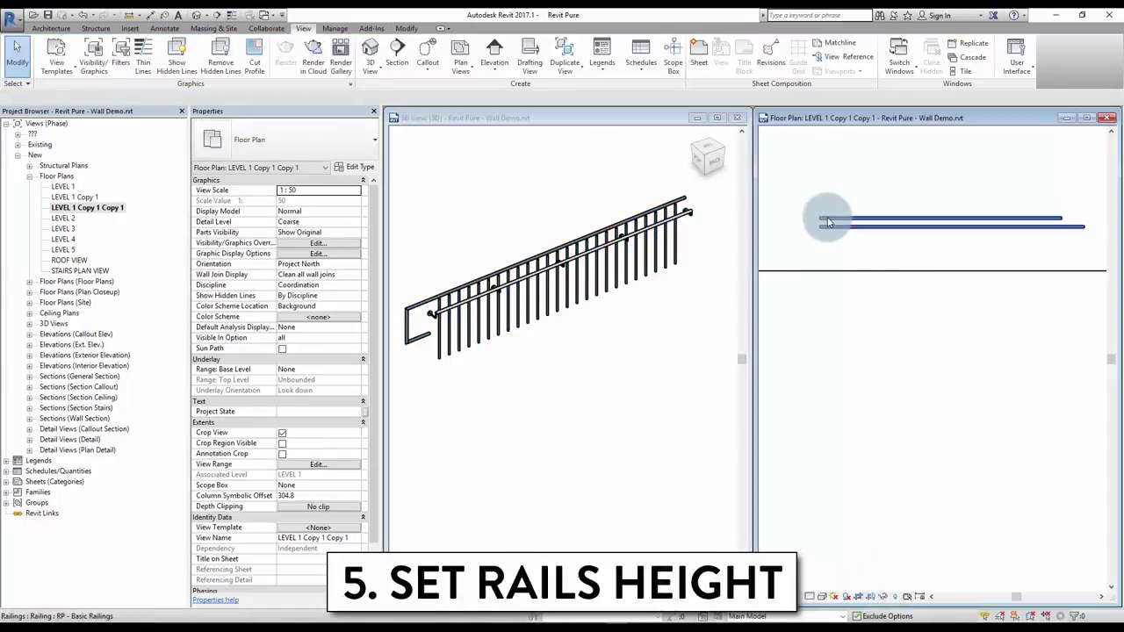
- Set the handrail type's Hand Clearance to 50 and Height to 750
left_click(829, 221)
left_click(353, 167)
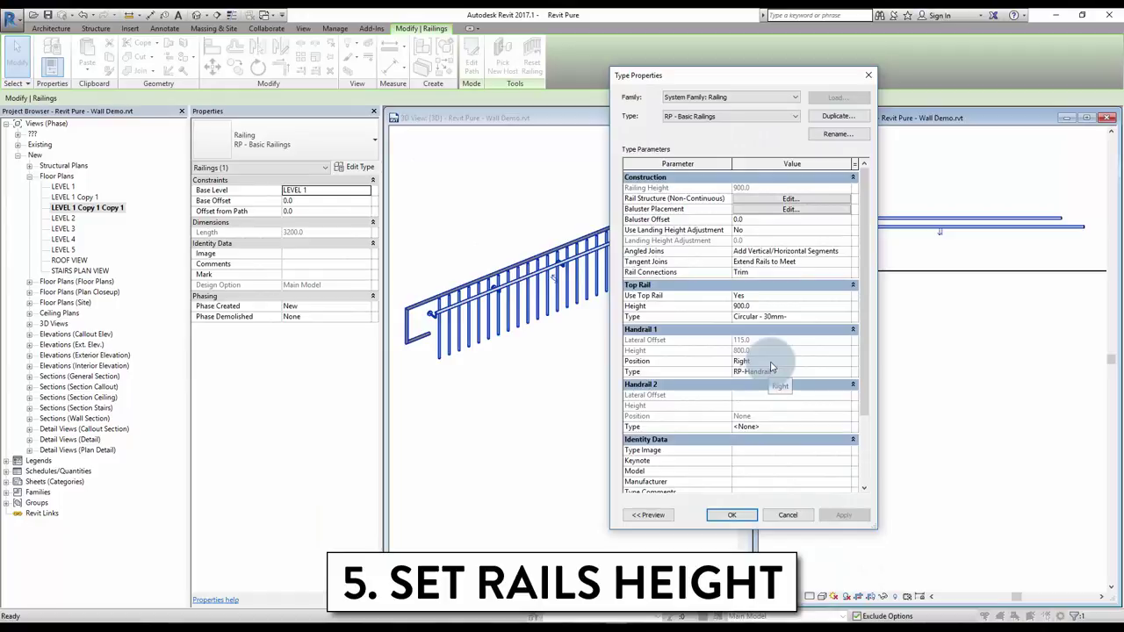
left_click(849, 373)
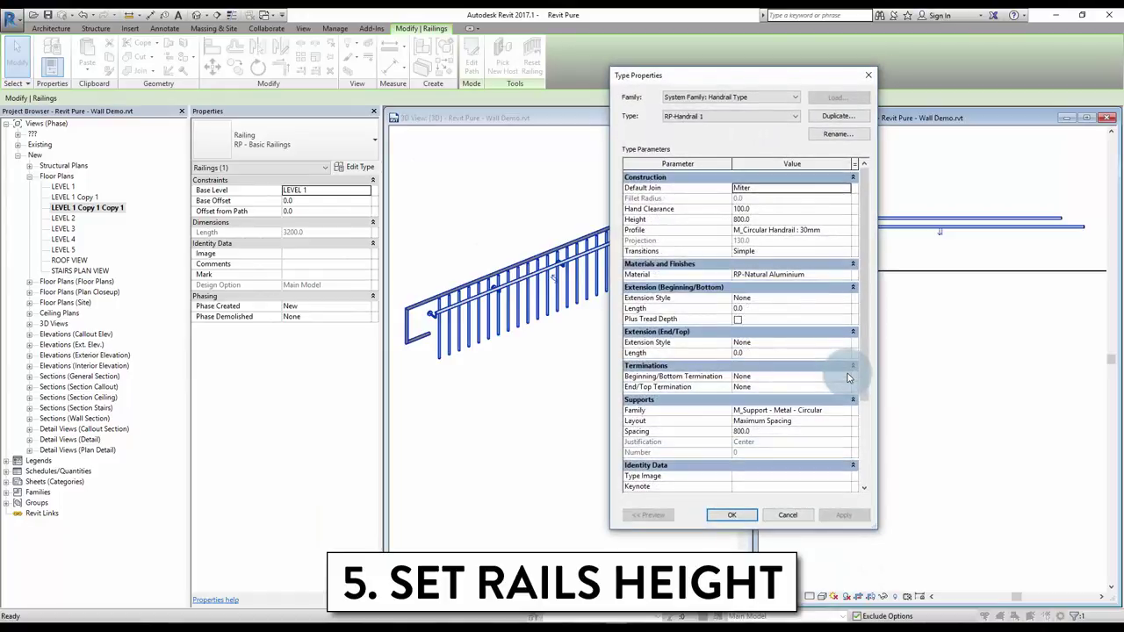
left_click(823, 208)
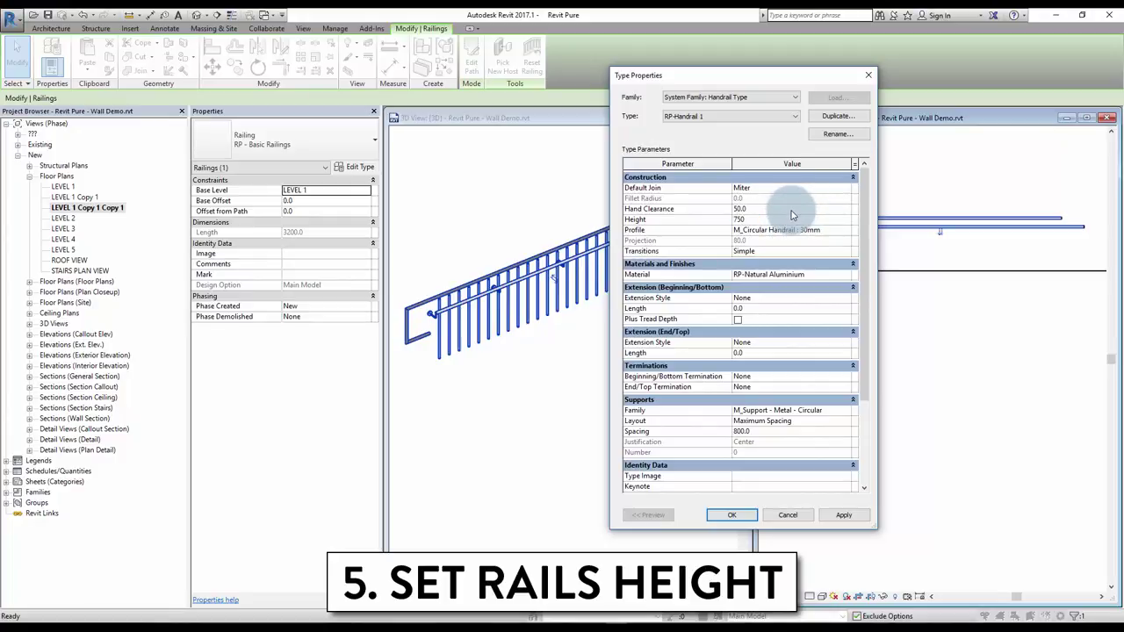
left_click(728, 515)
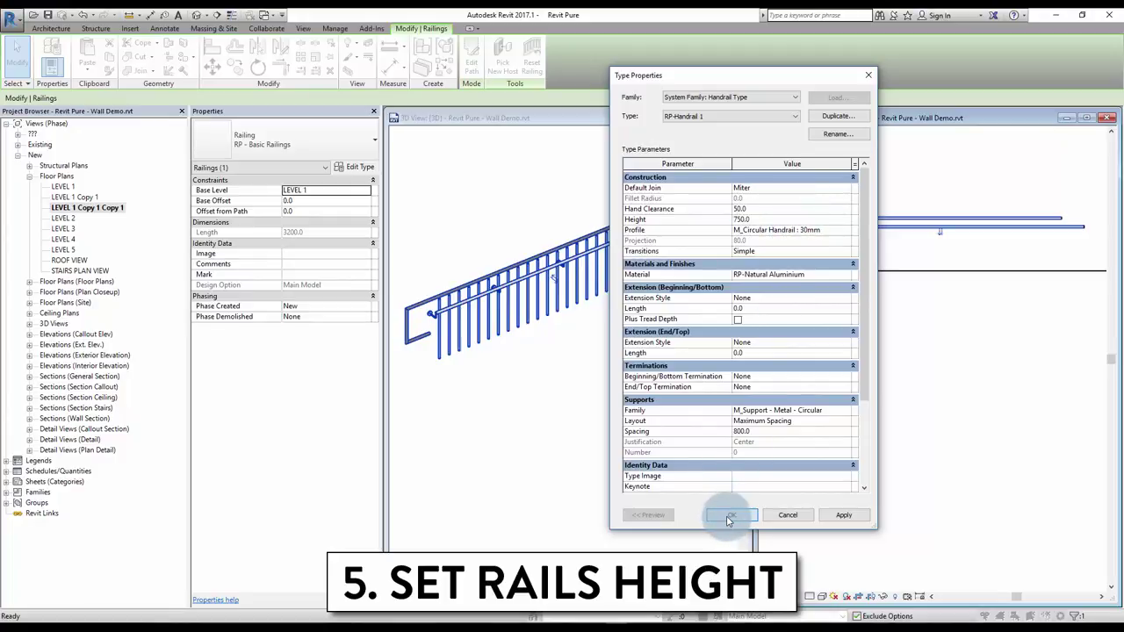
left_click(619, 367)
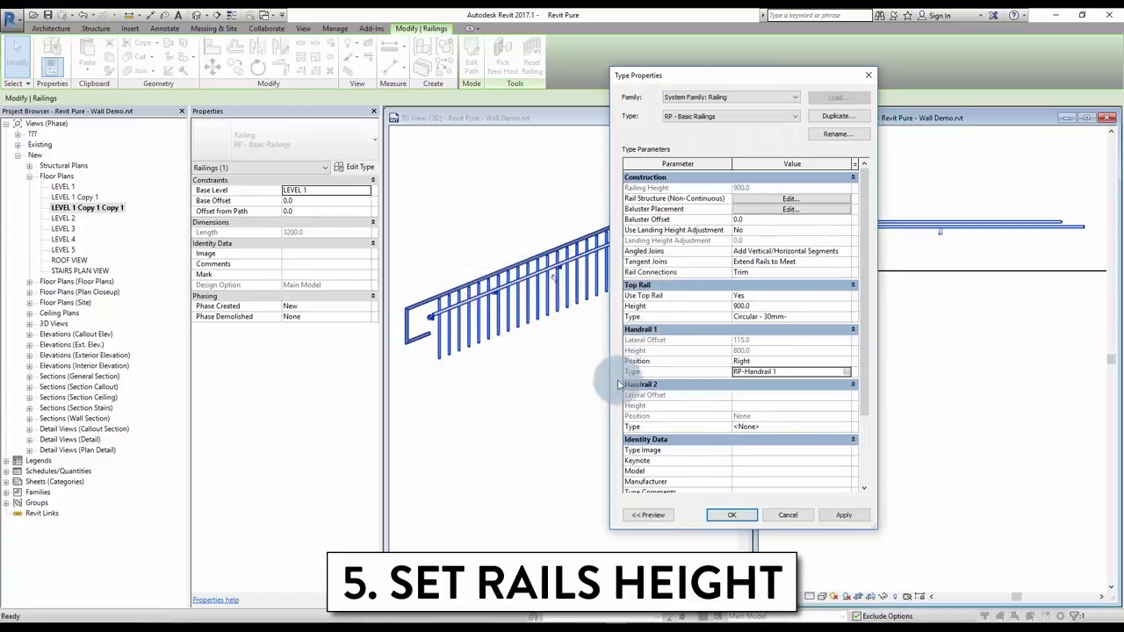
left_click(724, 515)
left_click(640, 460)
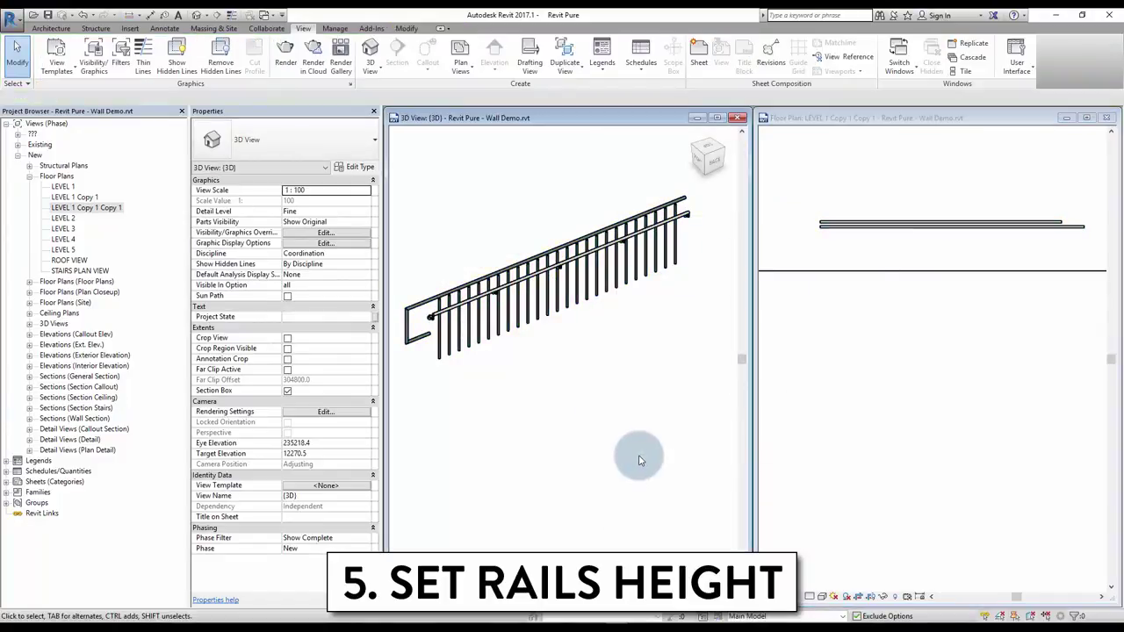
- Raise the railing's Top Rail Height to 1000
left_click(539, 264)
left_click(355, 167)
type("1000")
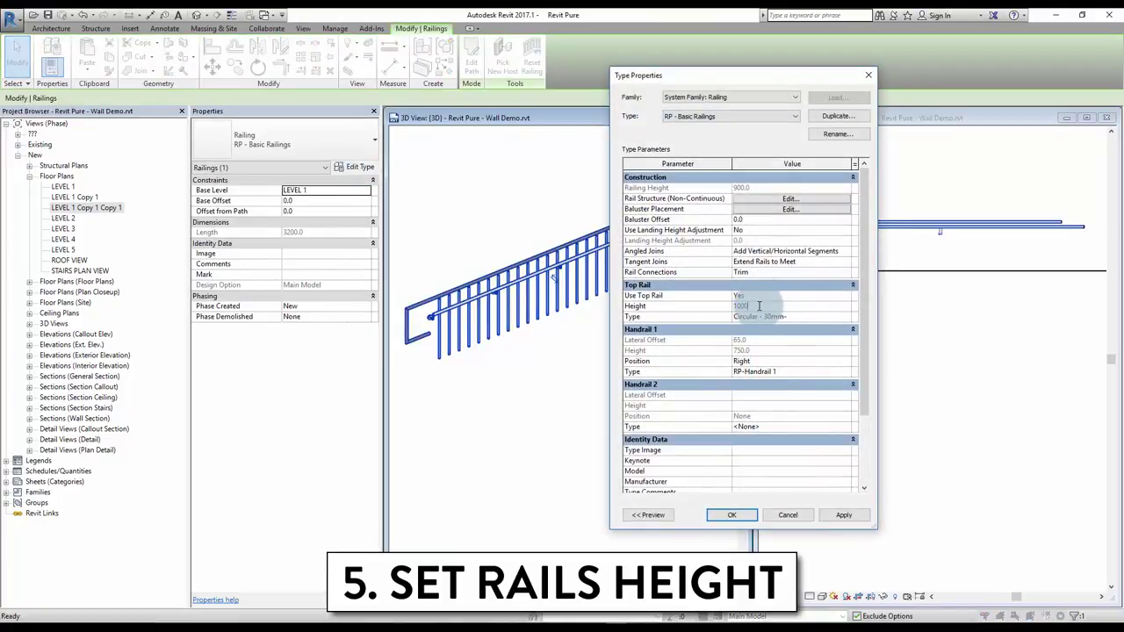
left_click(731, 515)
left_click(618, 479)
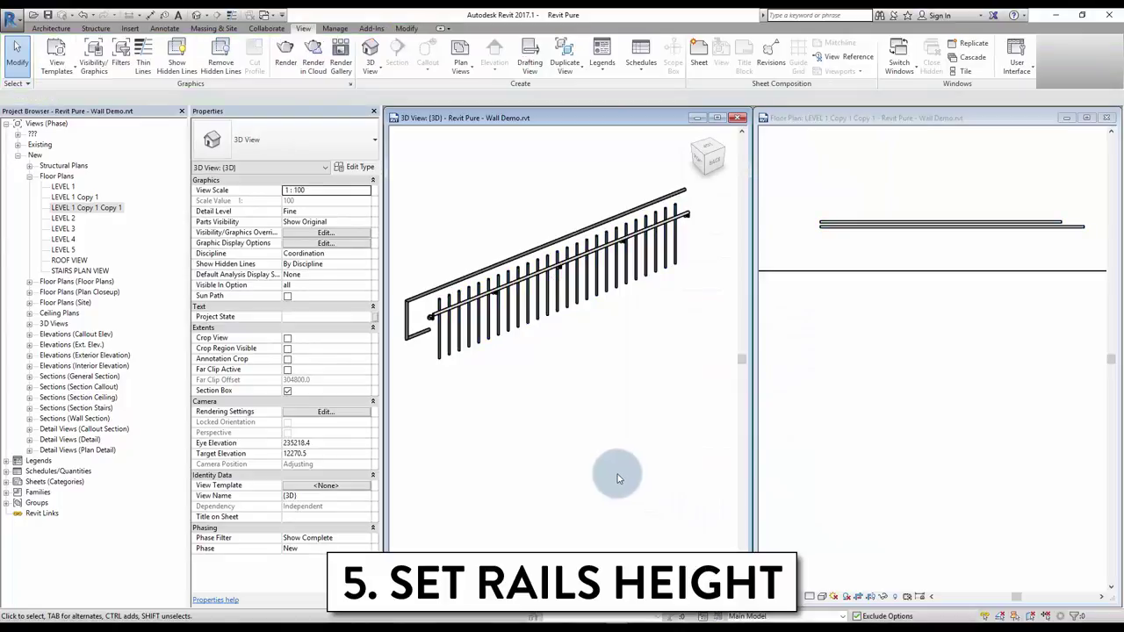
key("ctrl+Left")
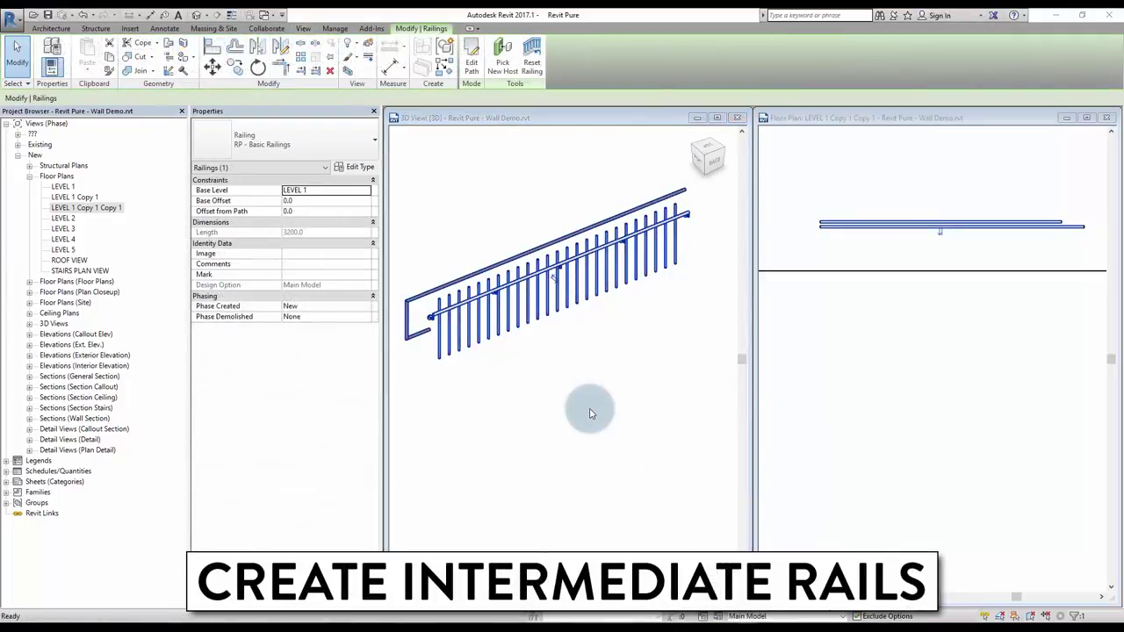
- Insert a new rail named AWESOME RAIL at height 250 in the railing's rail structure
left_click(360, 166)
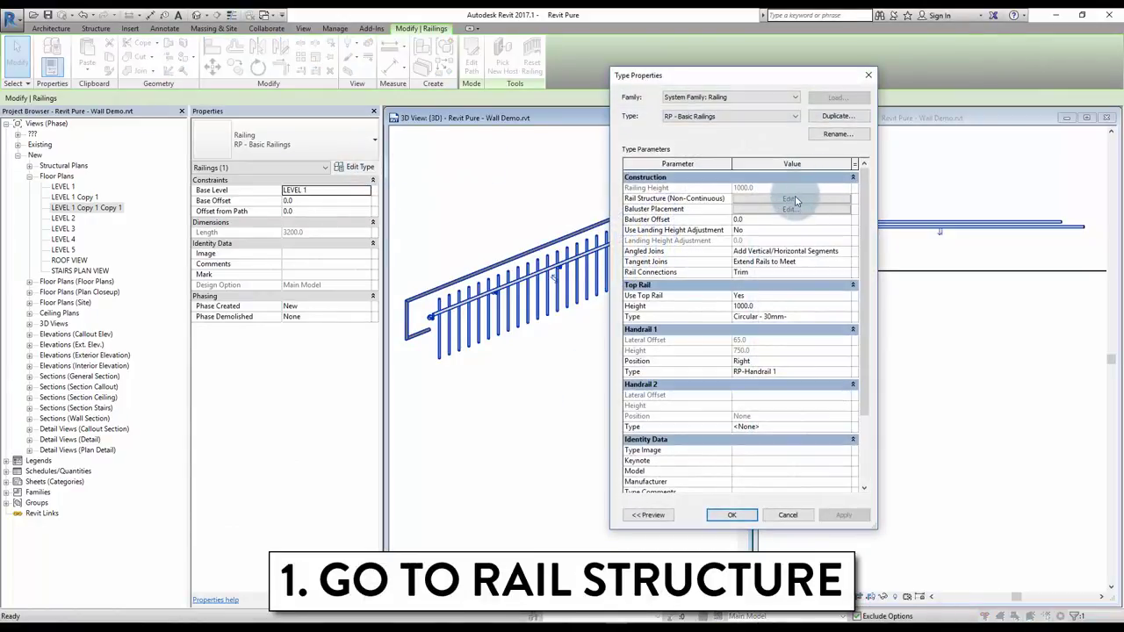
left_click(792, 199)
left_click(625, 393)
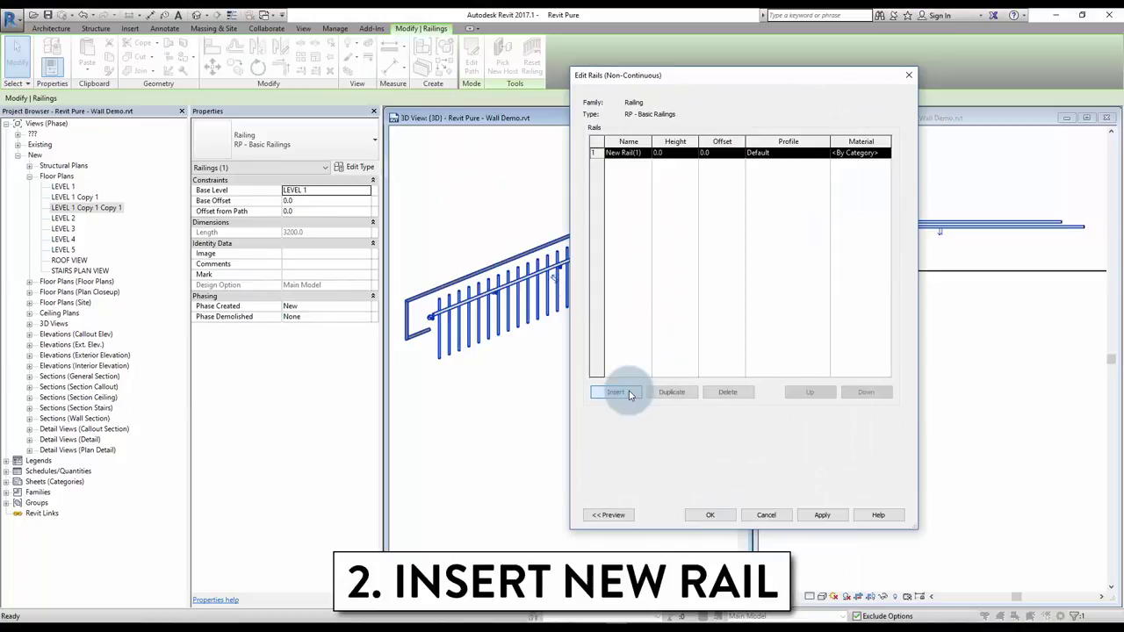
left_click(649, 154)
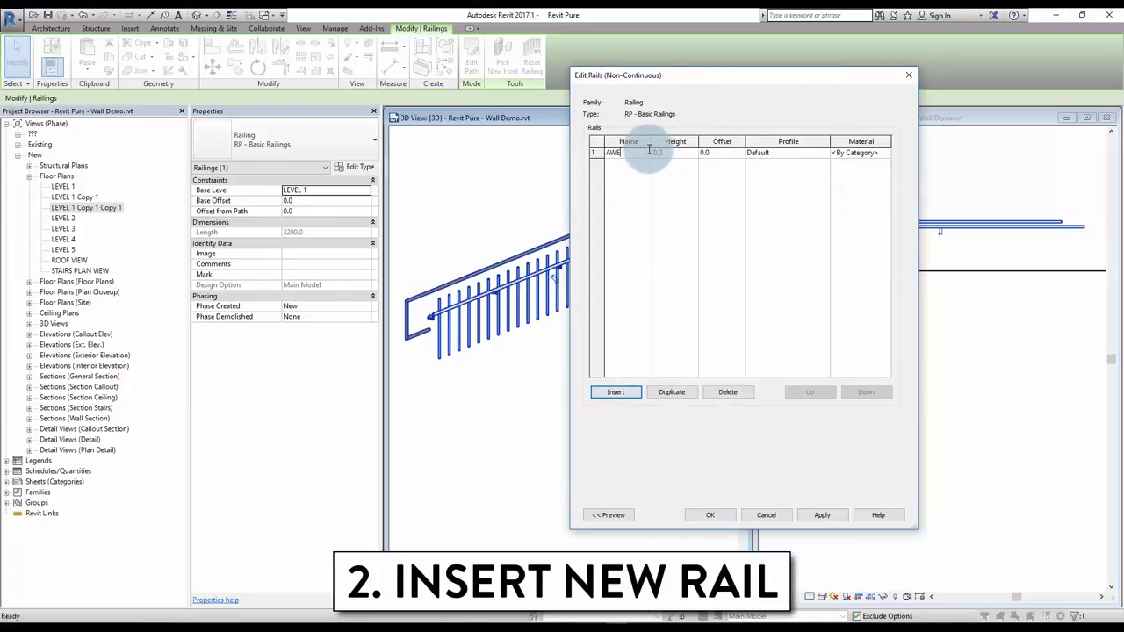
left_click(668, 152)
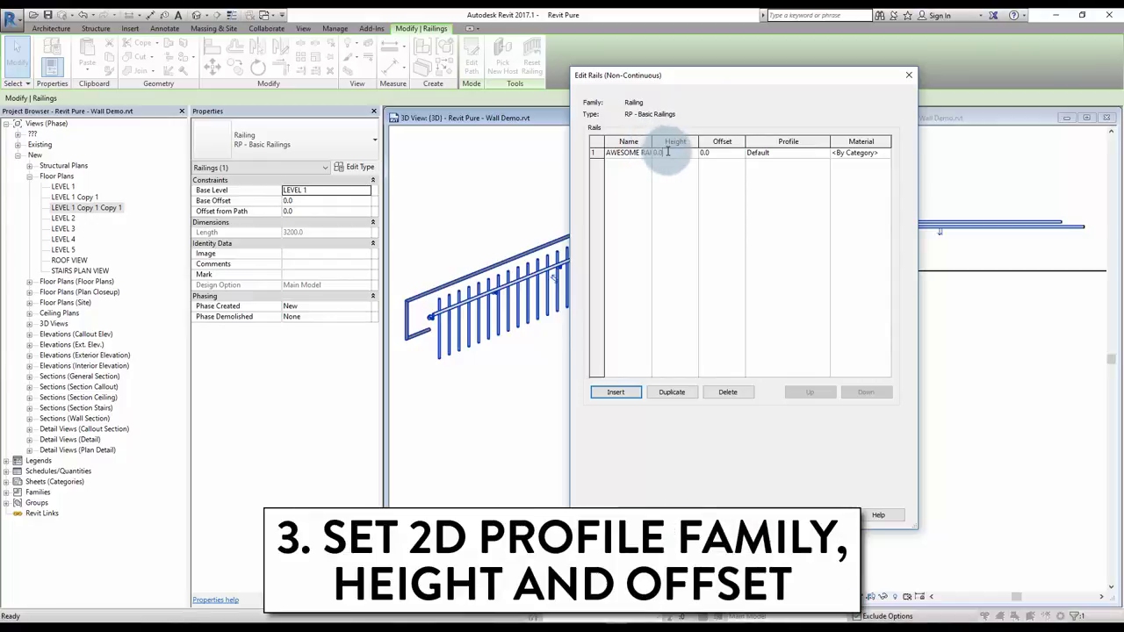
double_click(671, 152)
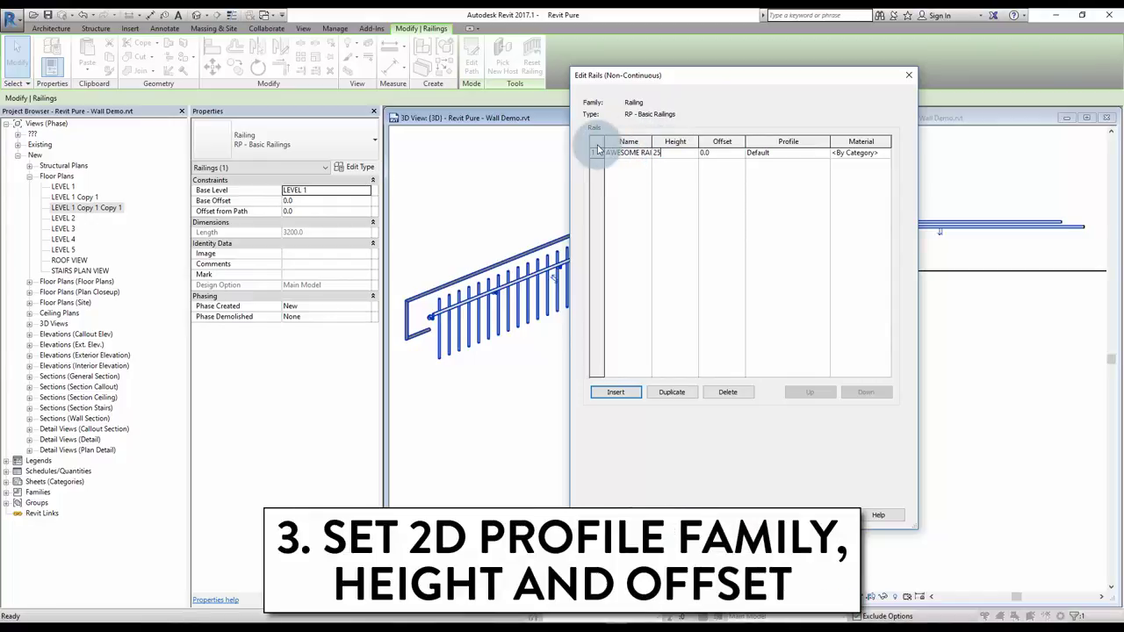
left_click(756, 153)
- Give AWESOME RAIL the M_Circular Handrail : 40mm profile and RP-Stainless Steel material, then apply
left_click(825, 154)
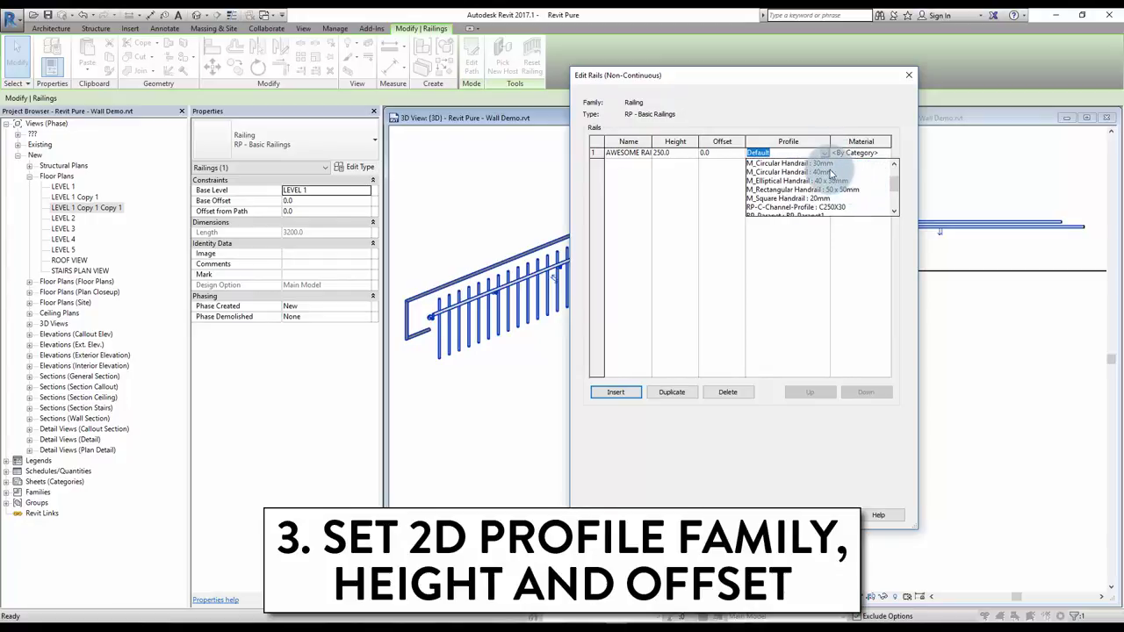
left_click(829, 172)
left_click(889, 156)
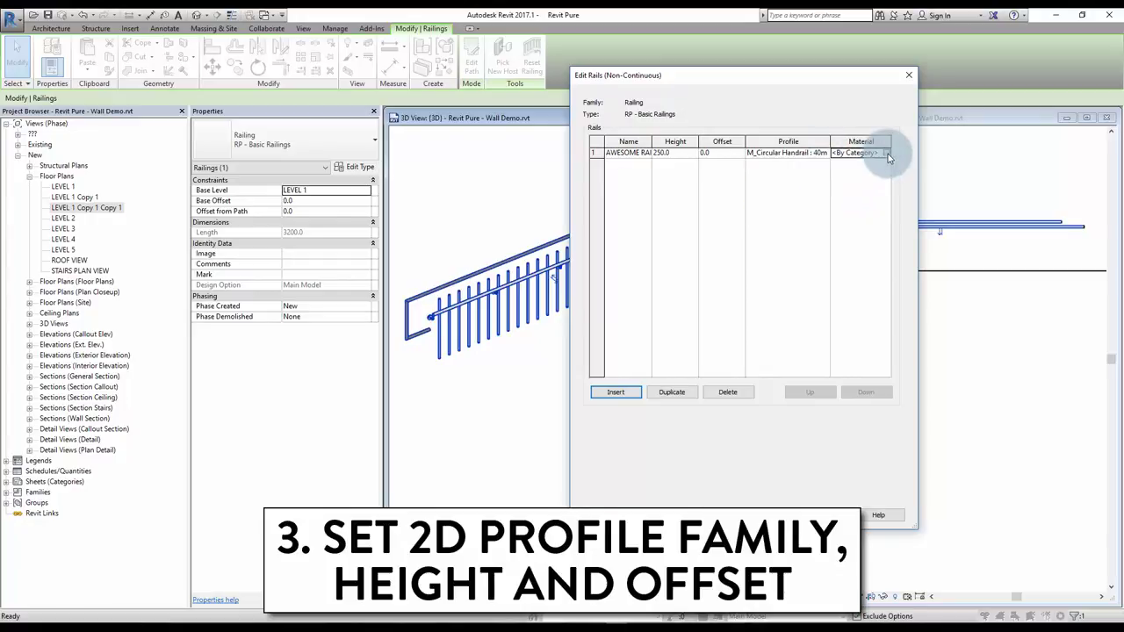
left_click(889, 156)
double_click(257, 402)
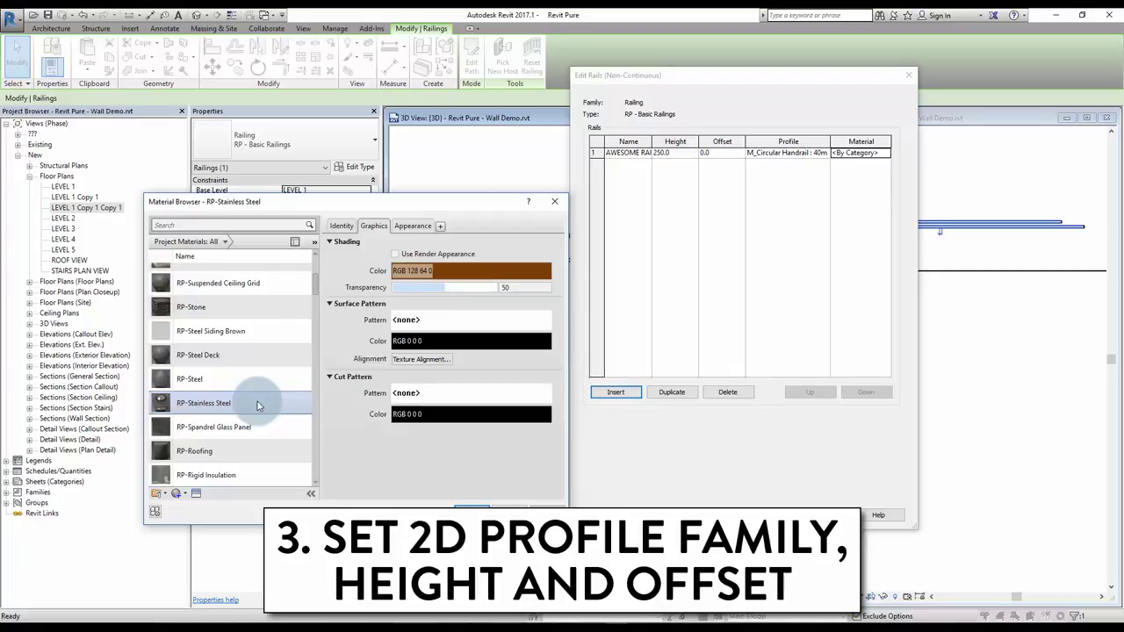
left_click(709, 509)
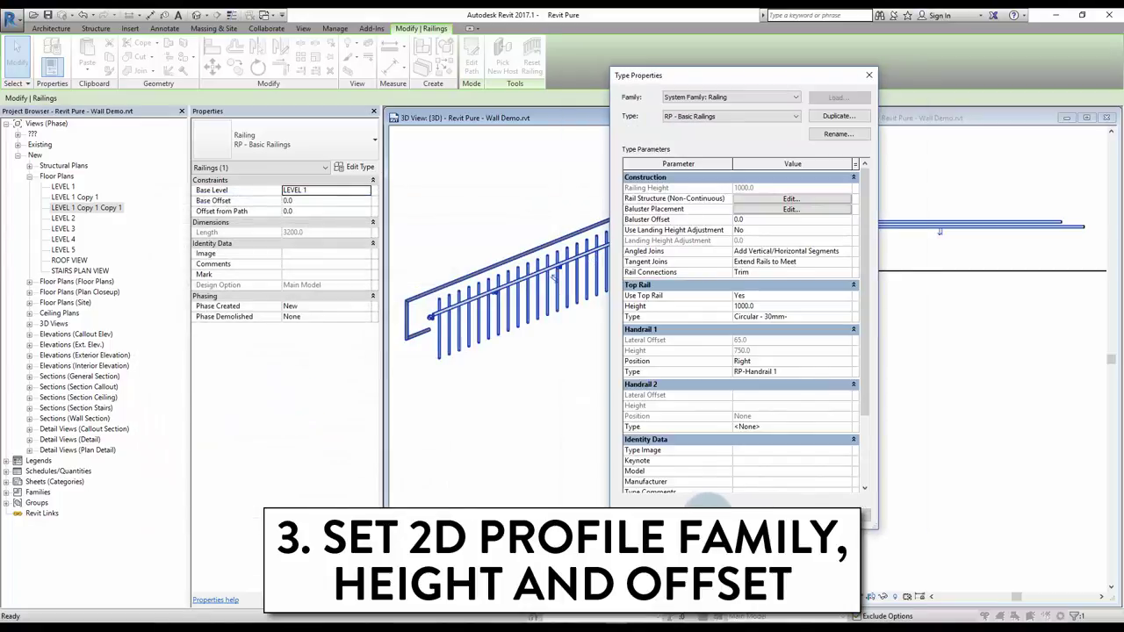
left_click(715, 498)
left_click(629, 457)
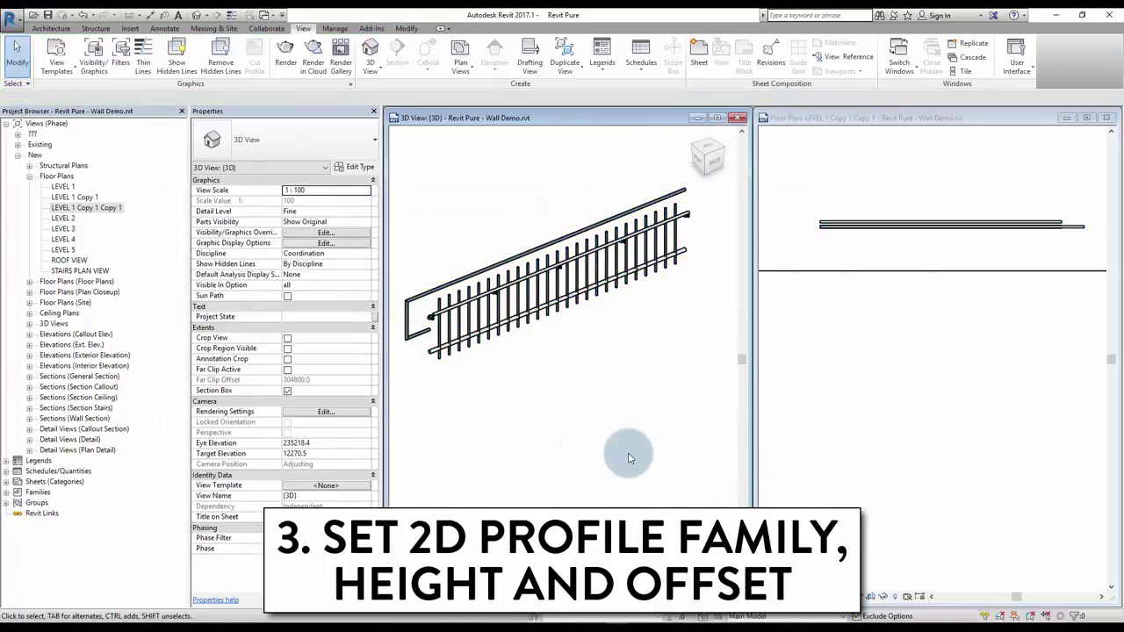
- Select the railing and open Edit Baluster Placement from its type properties
left_click(482, 334)
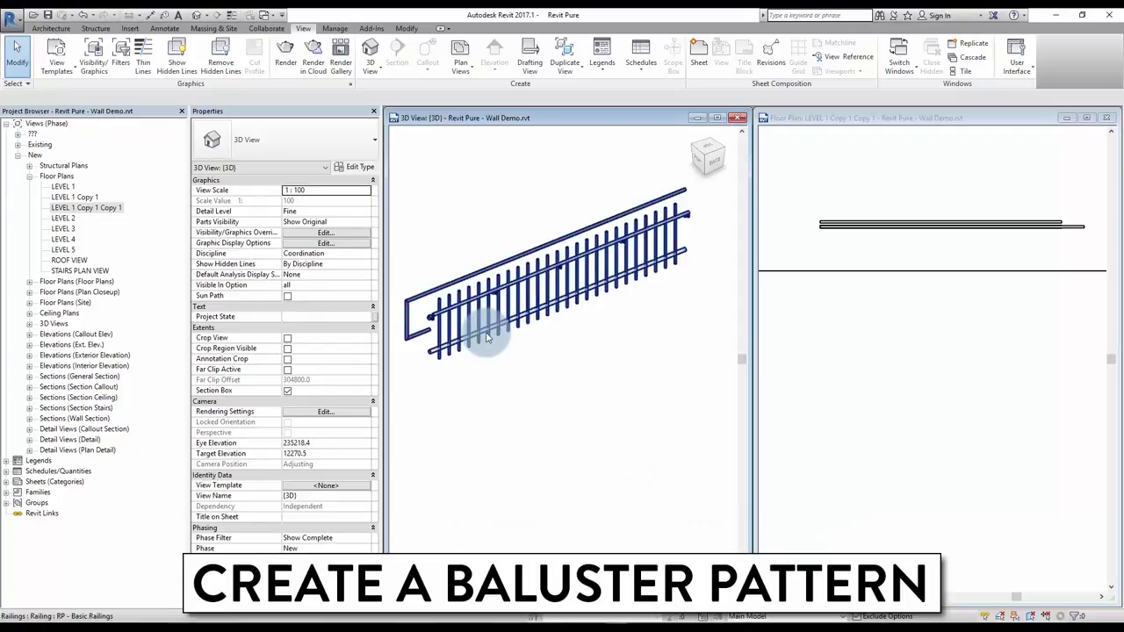
left_click(357, 166)
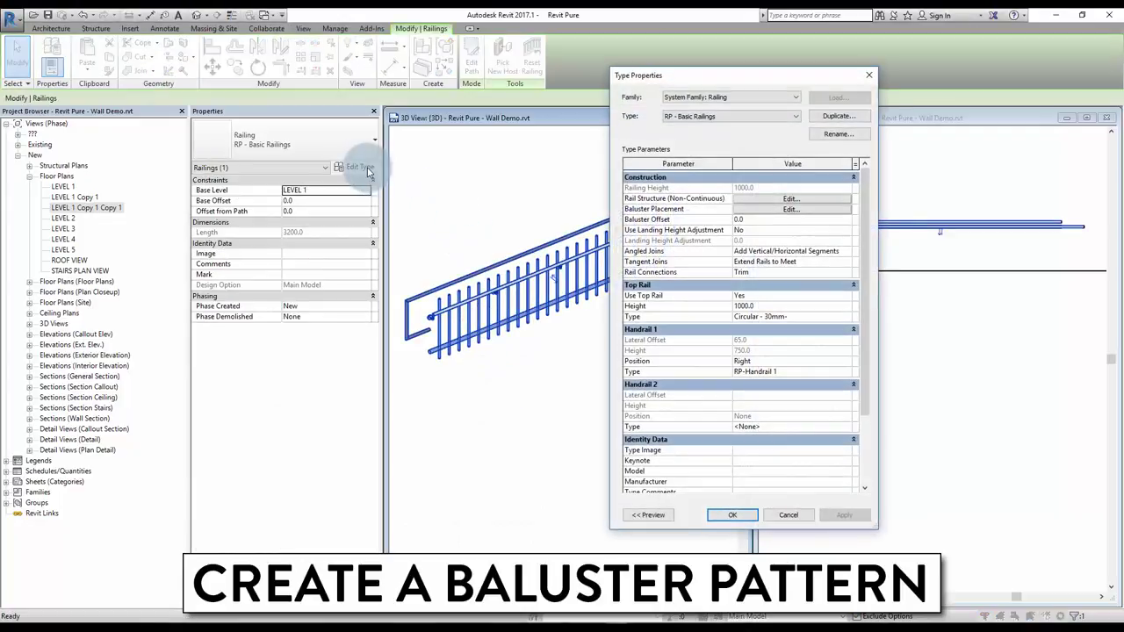
left_click(737, 210)
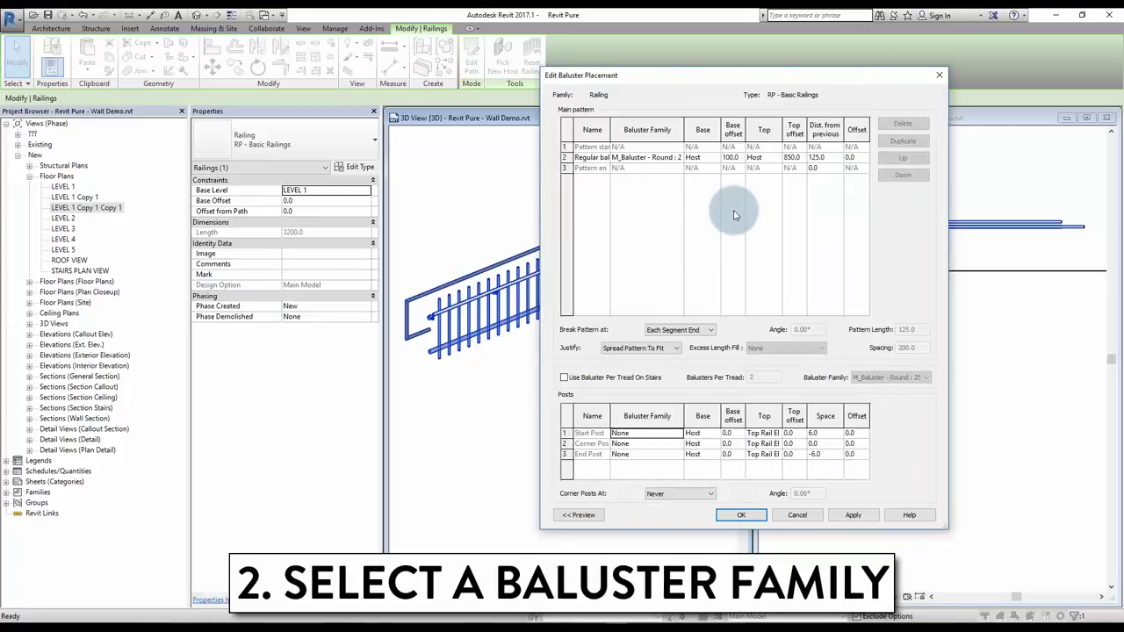
- Make balusters M_Baluster - Square, running from AWESOME RAIL to Top Rail Element with 0 base offset
left_click(680, 158)
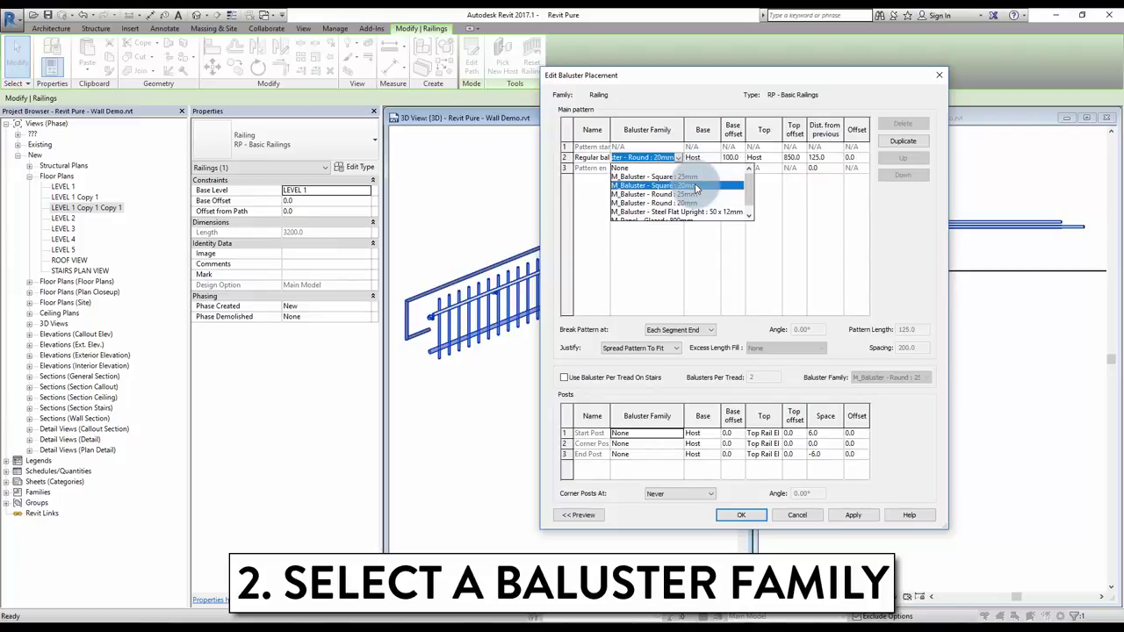
left_click(706, 186)
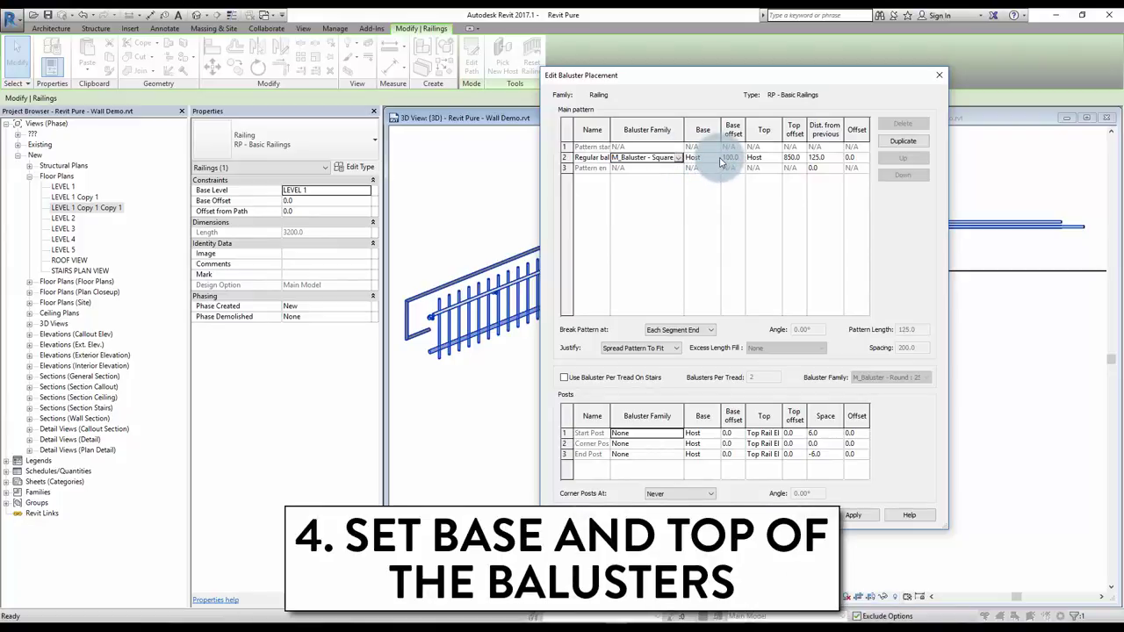
left_click(719, 159)
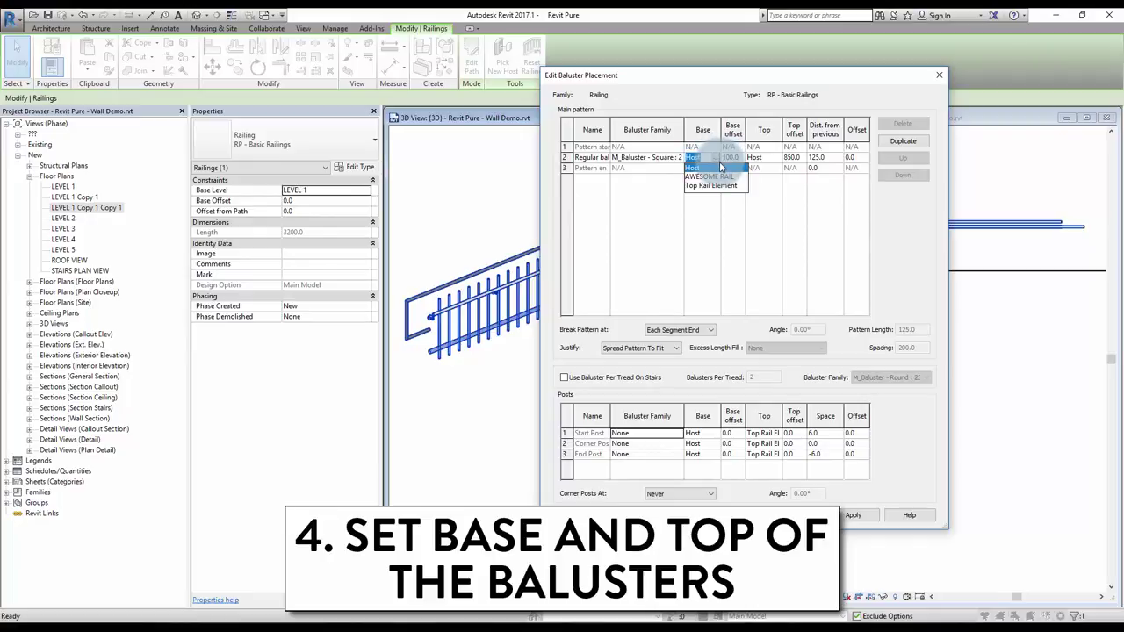
left_click(718, 178)
left_click(776, 158)
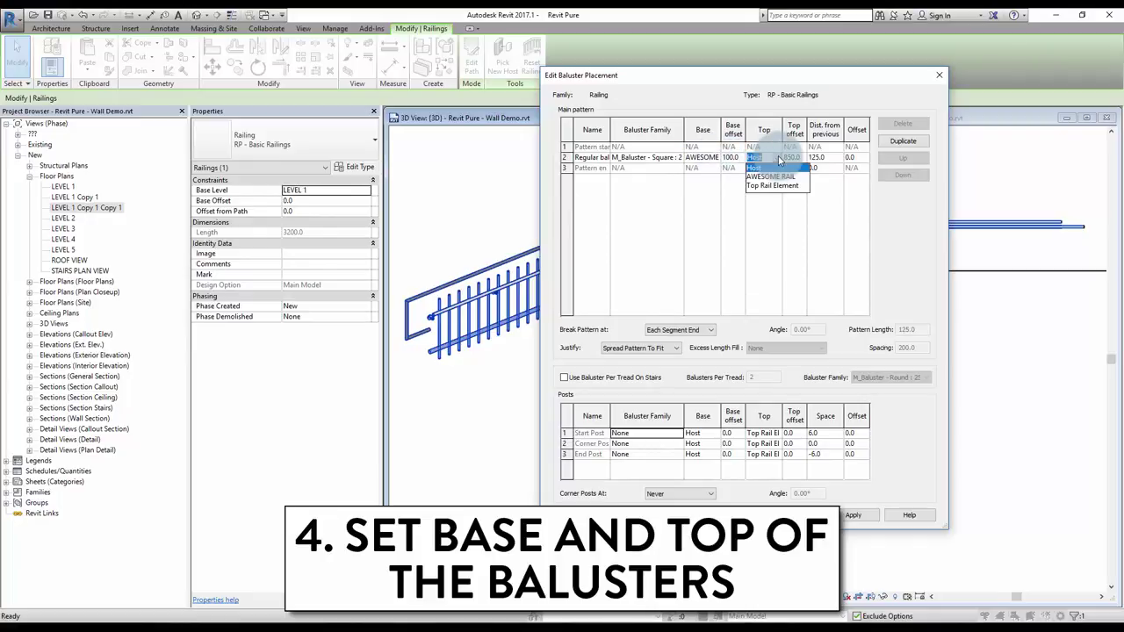
left_click(775, 185)
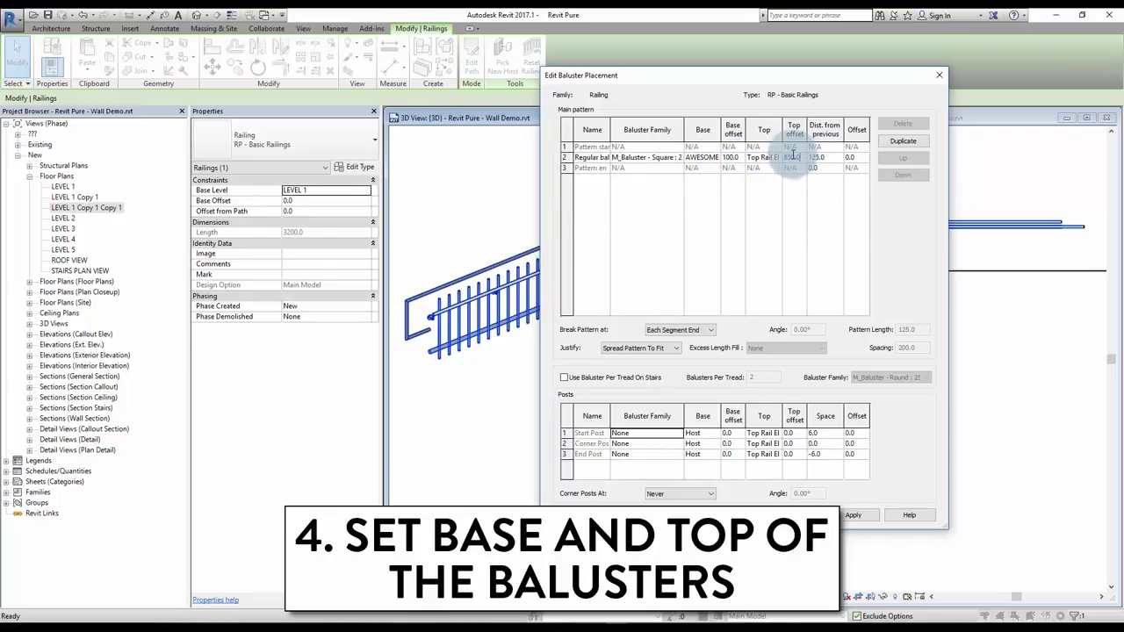
left_click(740, 158)
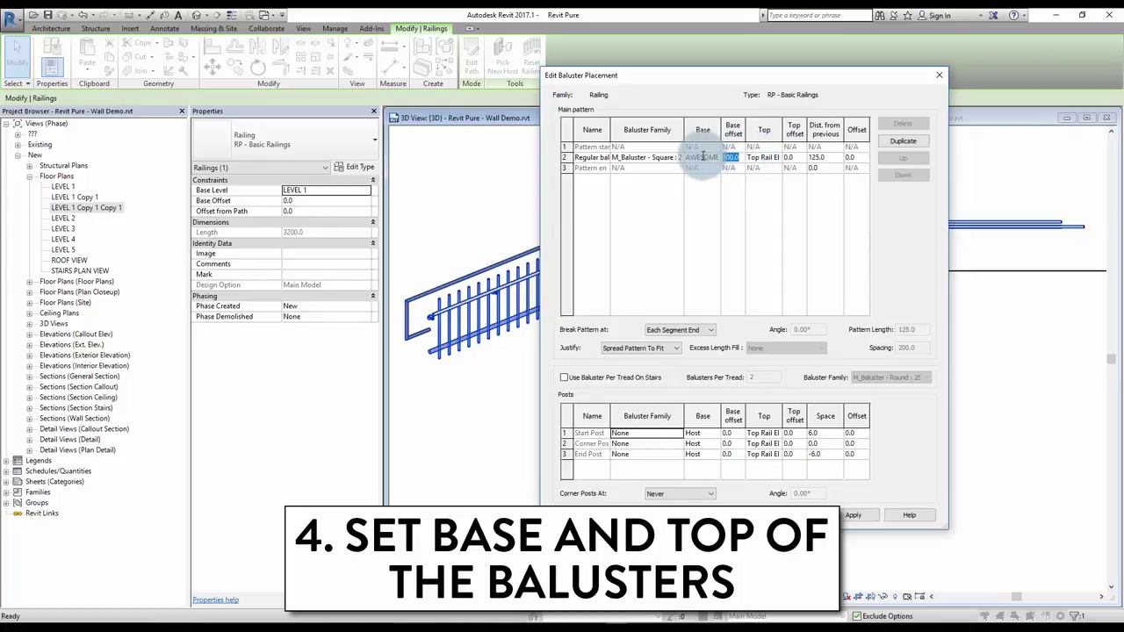
type("0")
left_click(835, 158)
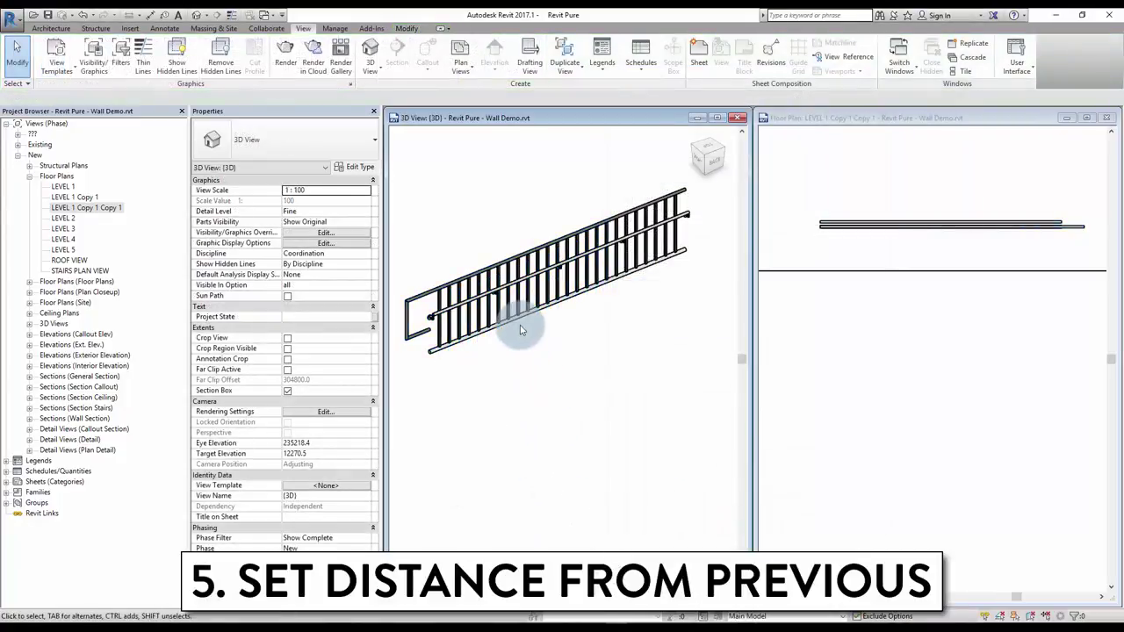
- Set regular baluster spacing to 150 with Center justification and apply it to the railing
left_click(515, 318)
left_click(362, 166)
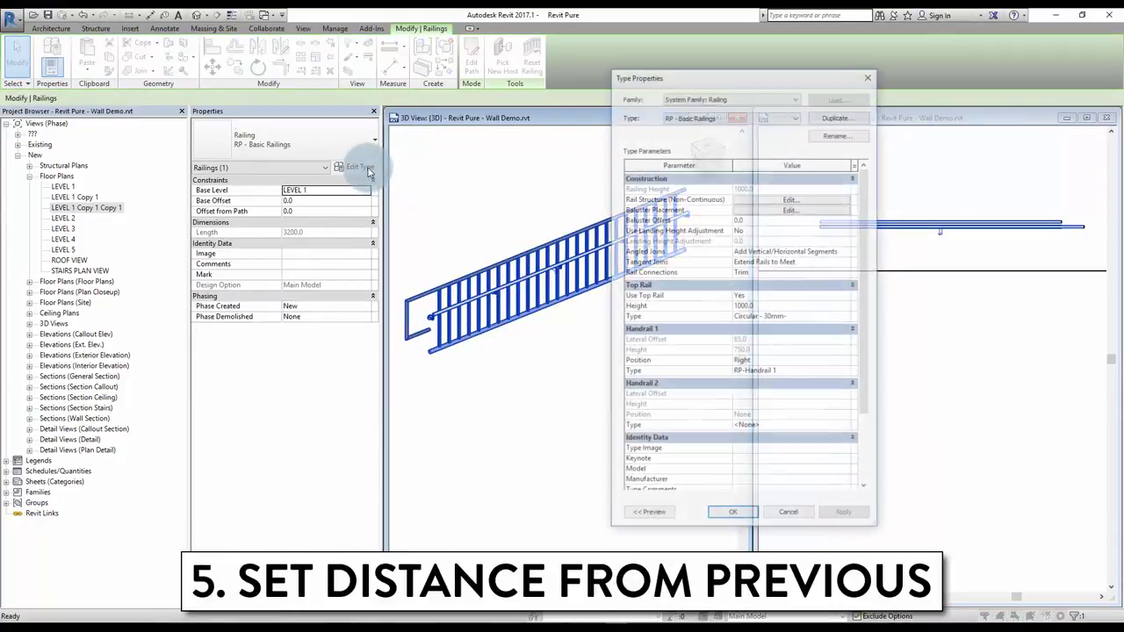
left_click(790, 209)
left_click(831, 158)
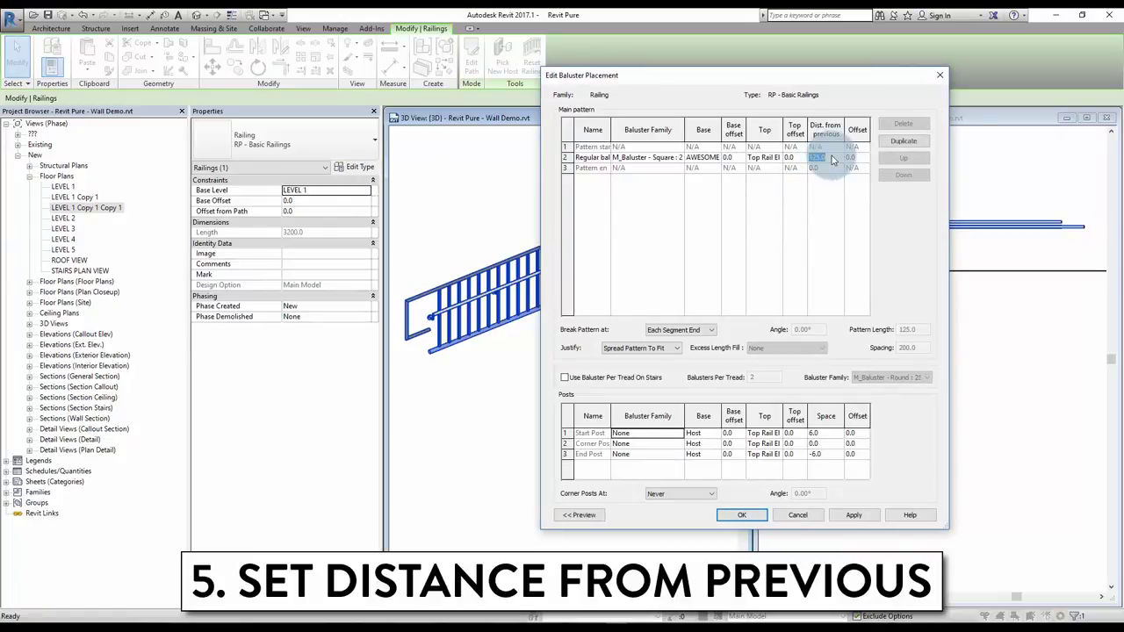
type("150")
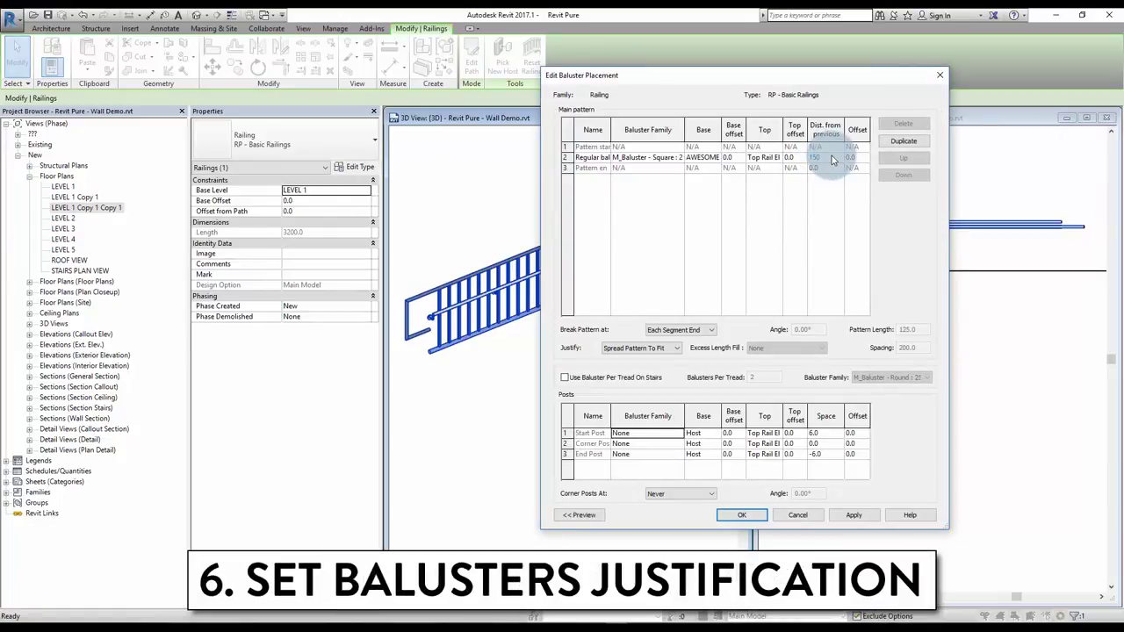
left_click(638, 348)
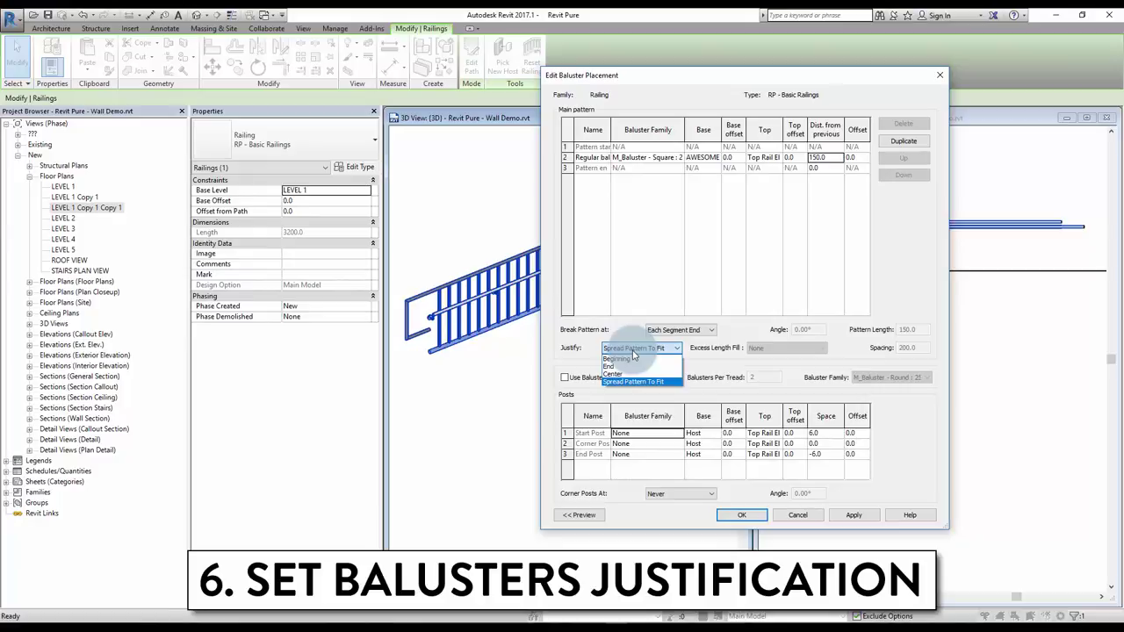
left_click(632, 375)
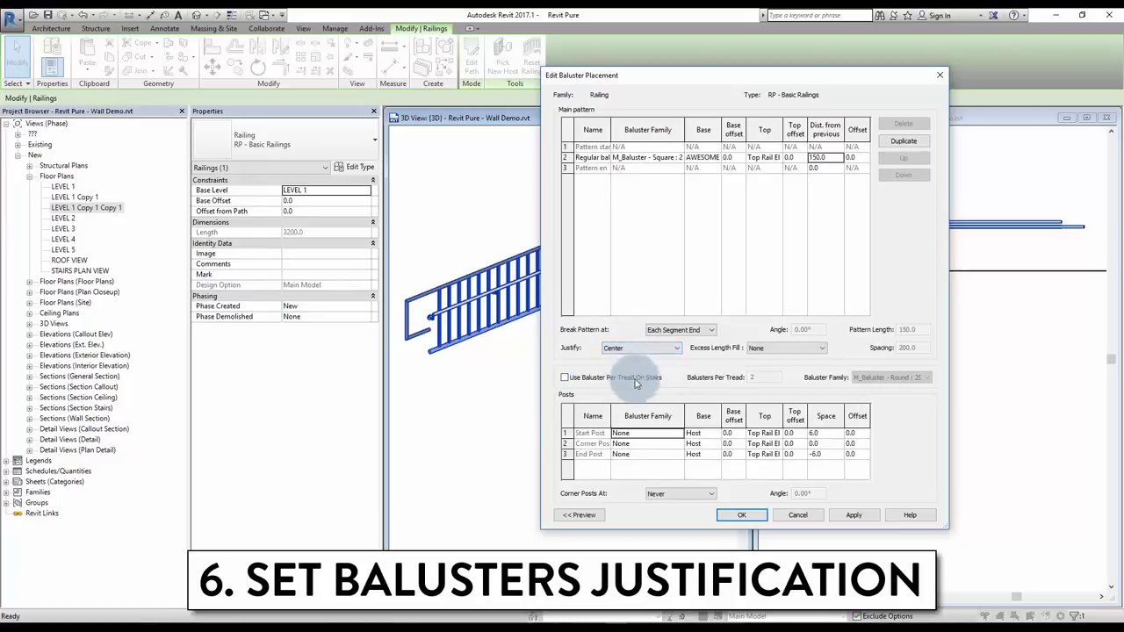
left_click(742, 515)
left_click(726, 515)
left_click(644, 434)
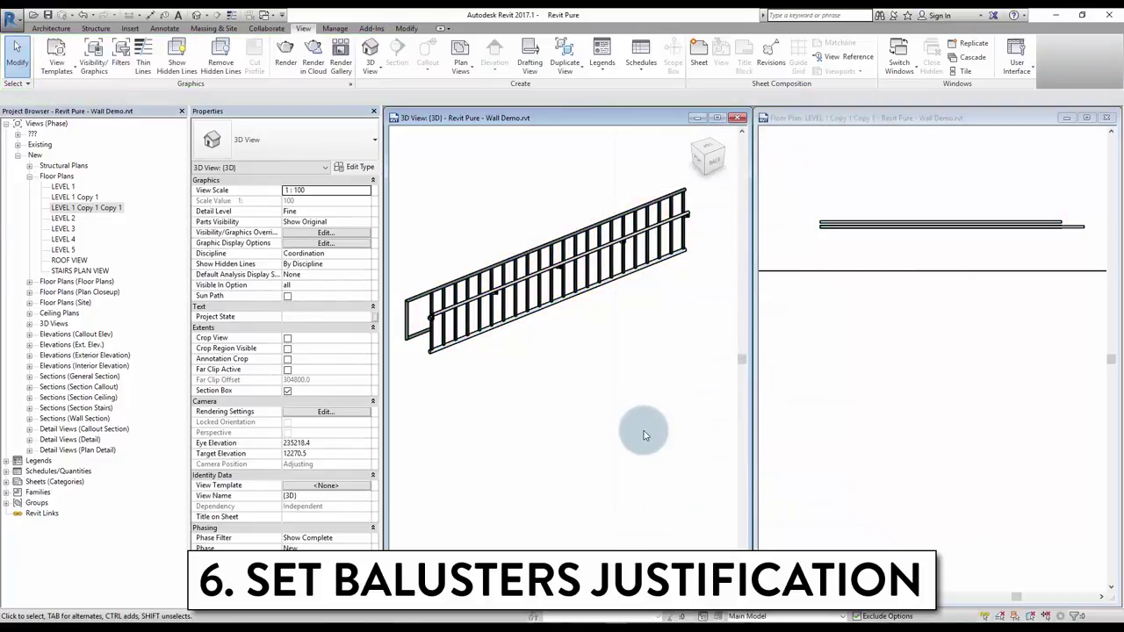
- Change the baluster justification to Beginning, then reopen the railing's type properties
left_click(536, 297)
left_click(356, 167)
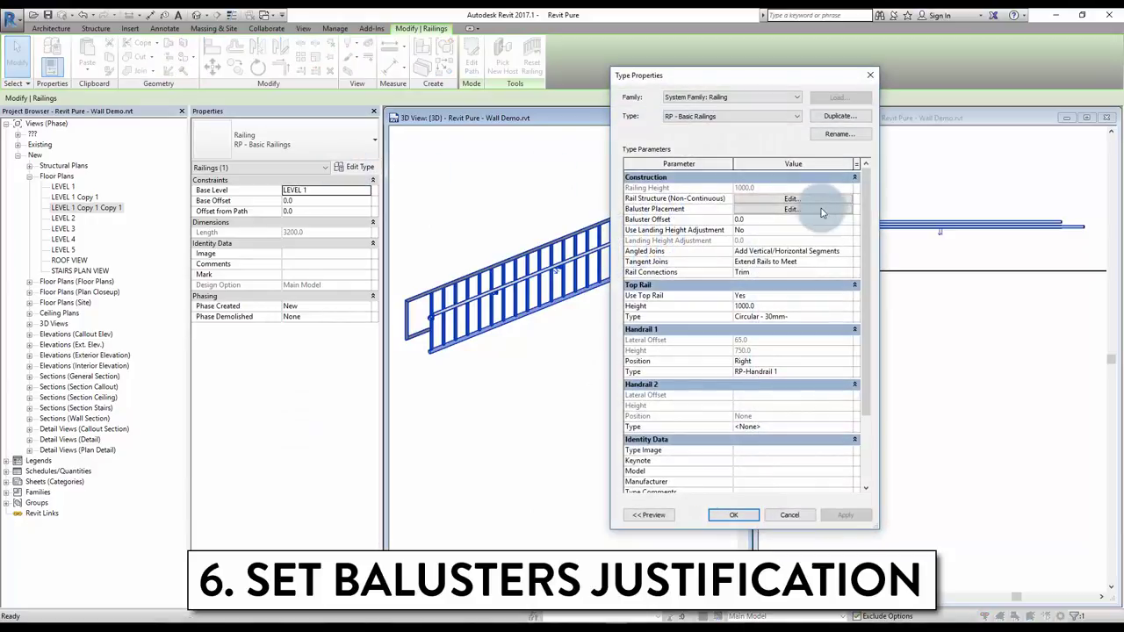
left_click(822, 211)
left_click(668, 348)
left_click(638, 361)
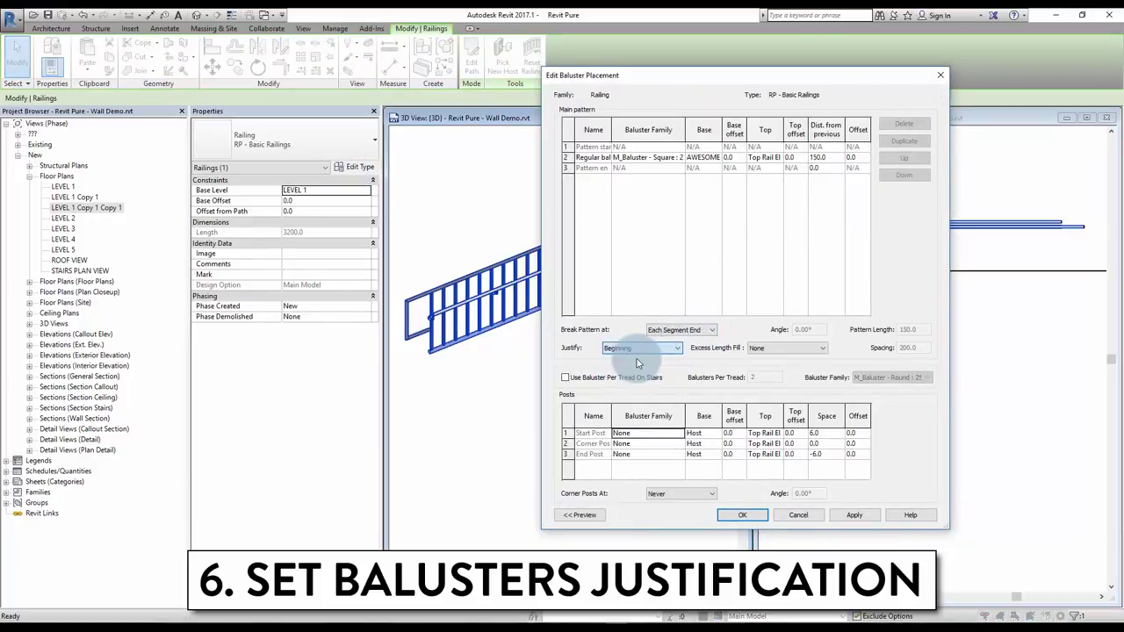
left_click(742, 515)
left_click(727, 514)
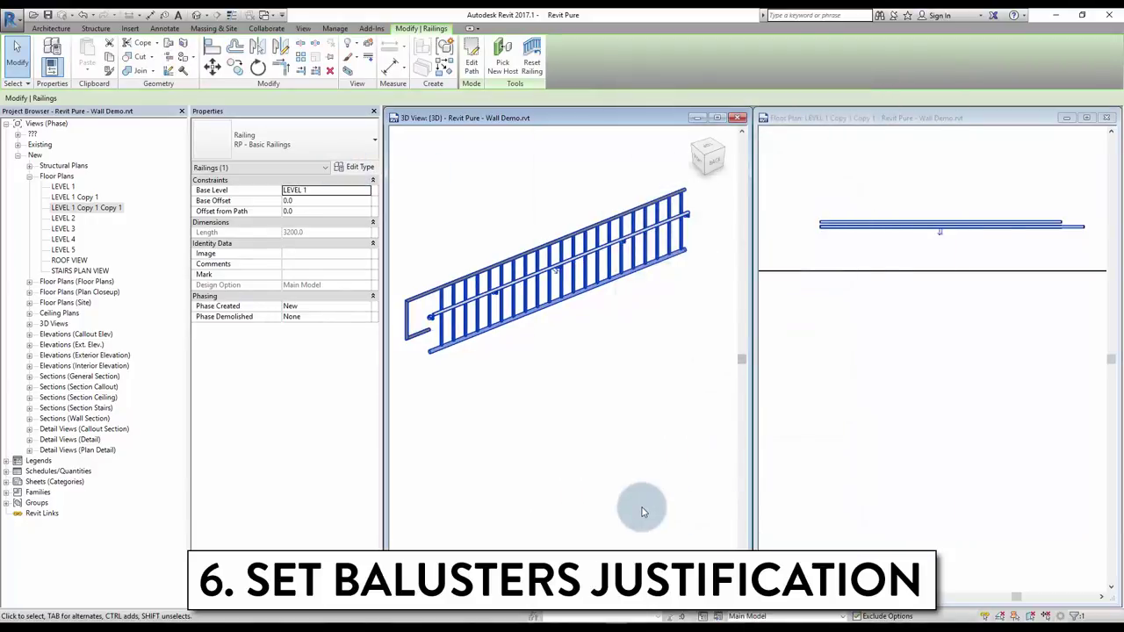
left_click(356, 167)
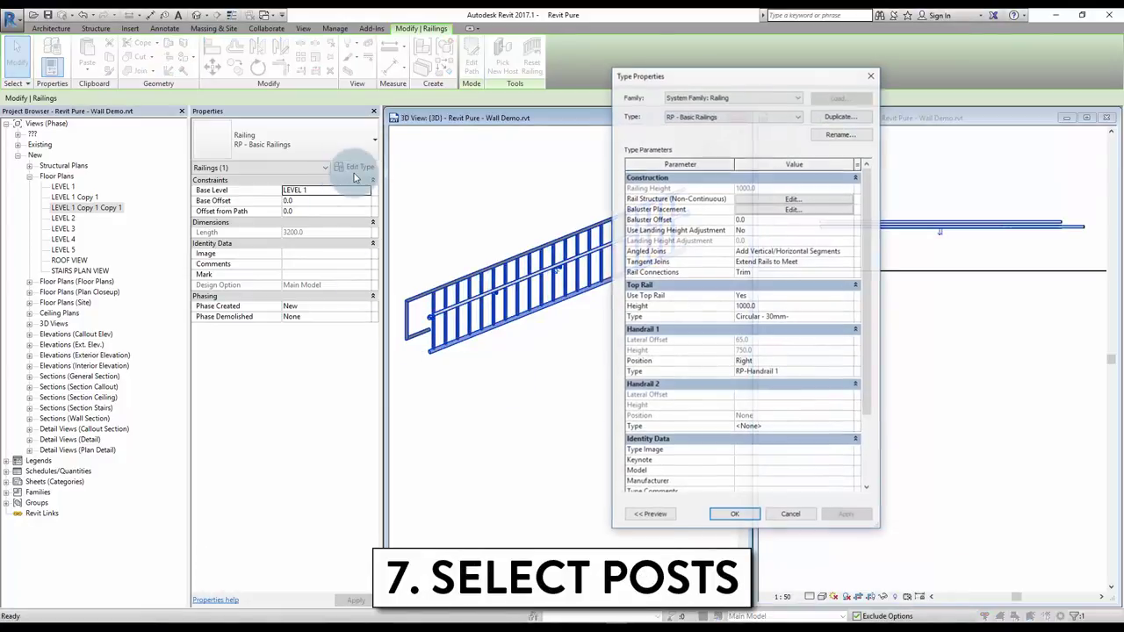
- Set the start, corner and end posts to M_Baluster - Steel Flat Upright and apply
left_click(779, 210)
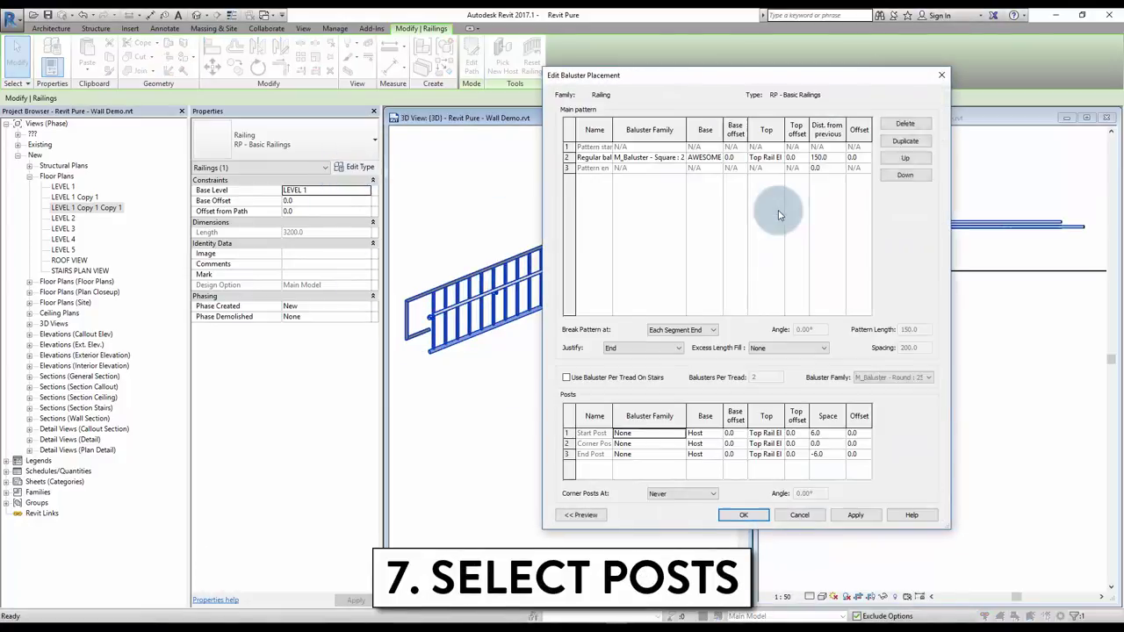
left_click(676, 433)
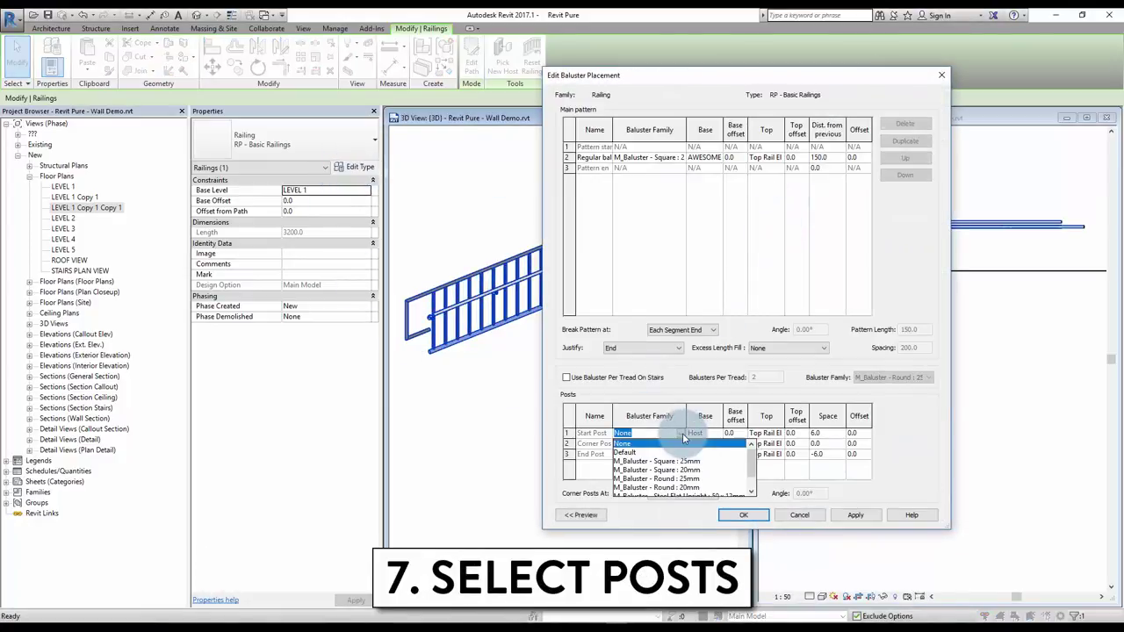
left_click(685, 481)
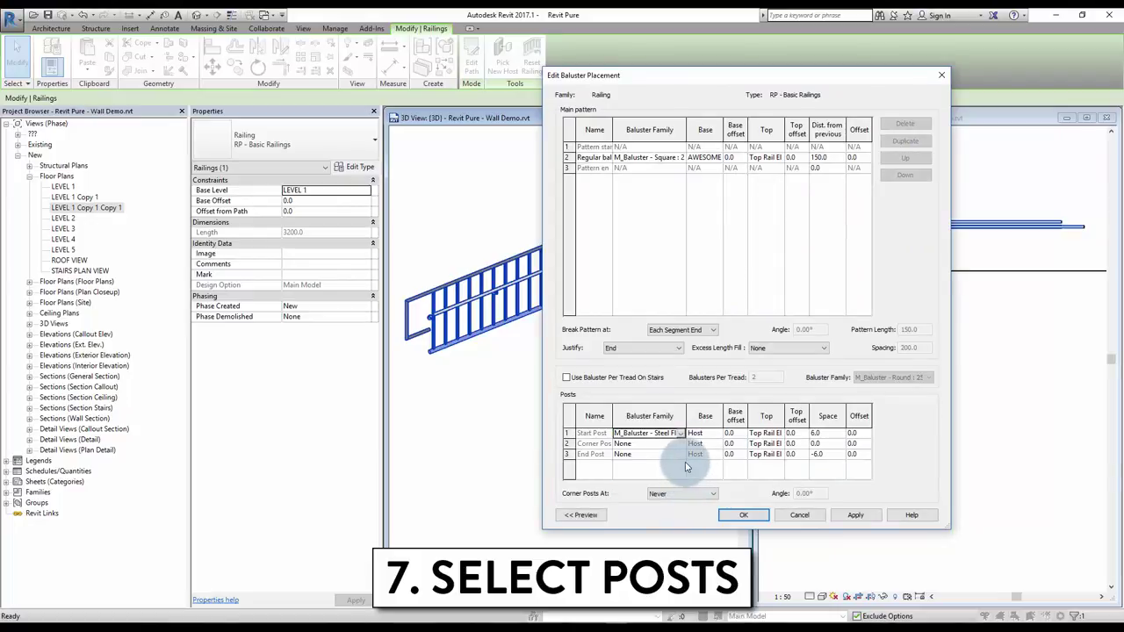
left_click(680, 443)
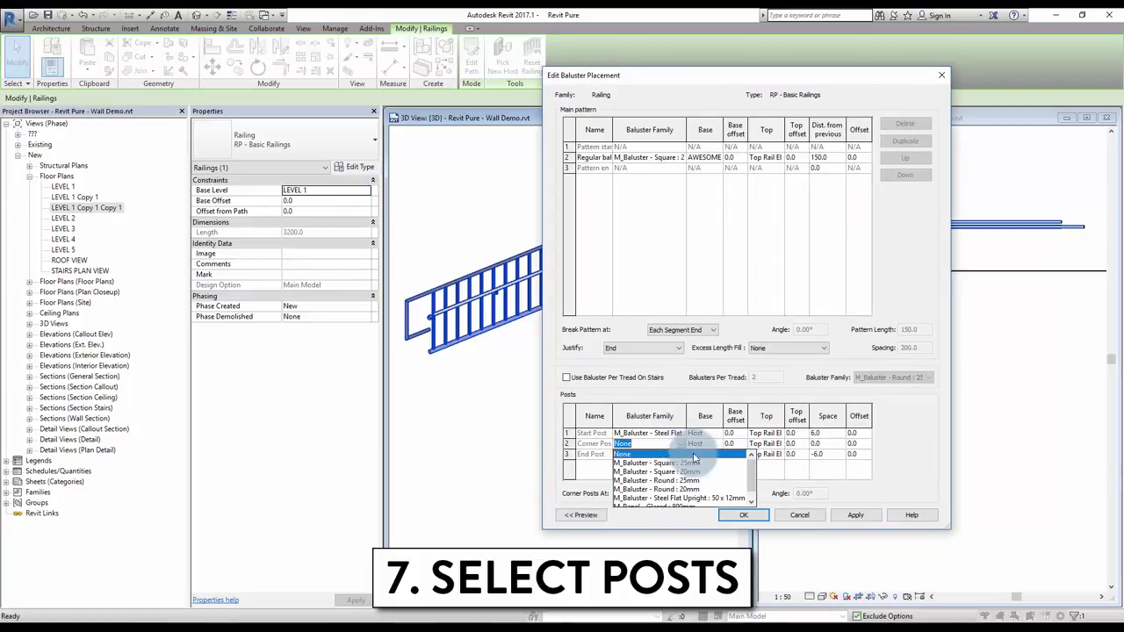
left_click(721, 492)
left_click(677, 454)
scroll(712, 492, "down", 1)
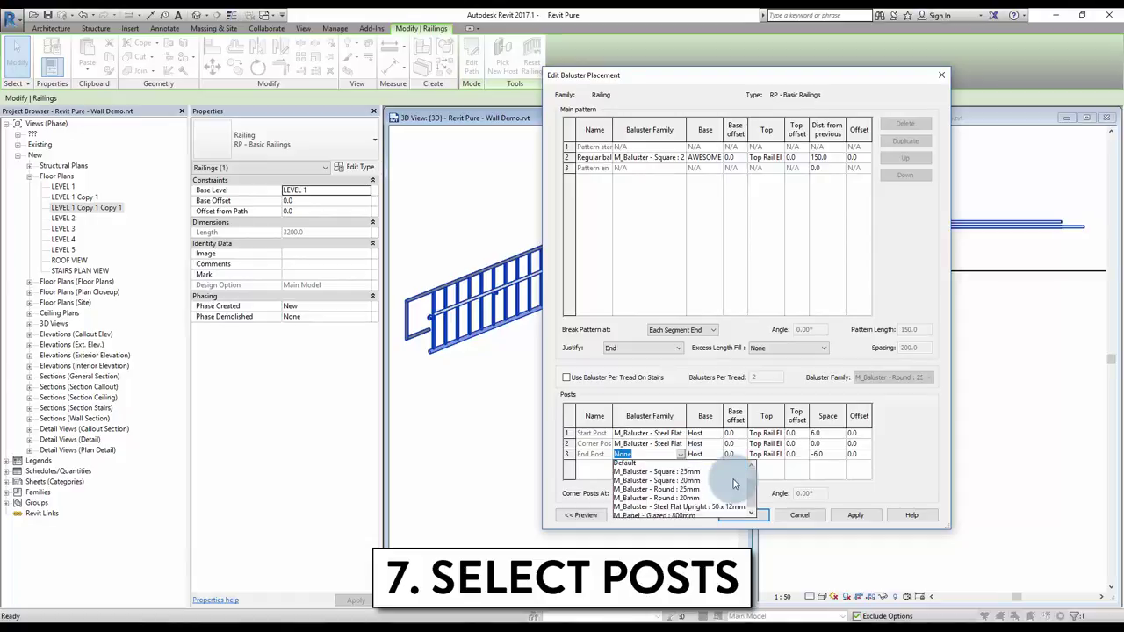
left_click(728, 499)
left_click(745, 517)
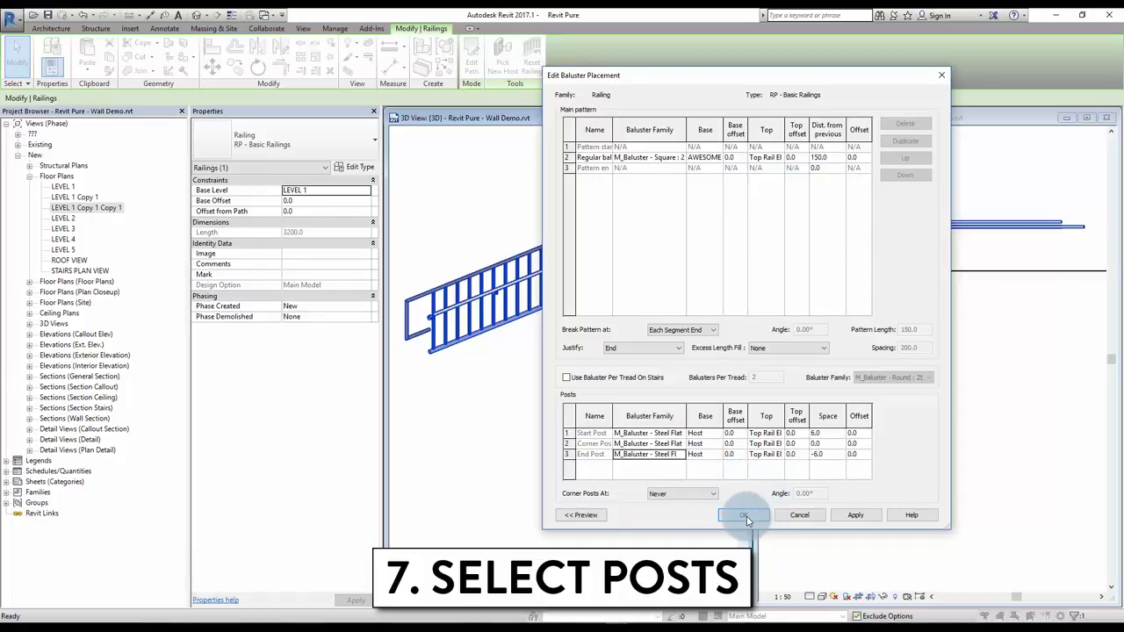
left_click(746, 517)
left_click(601, 474)
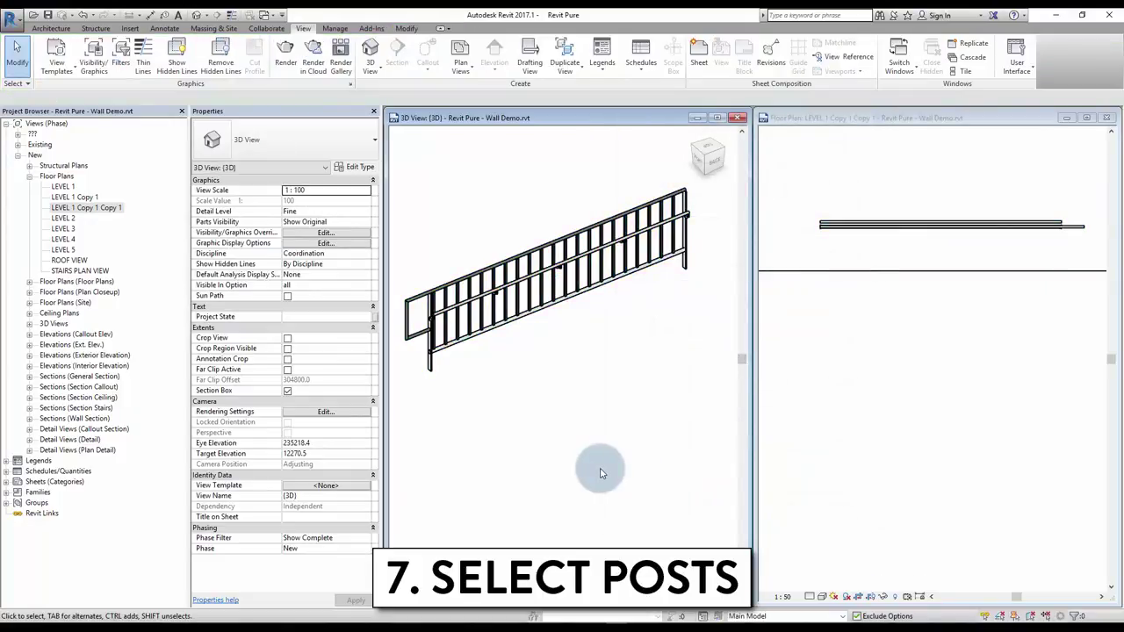
- Open the selected railing's type properties with the 3D preview and orbit the preview
left_click(578, 228)
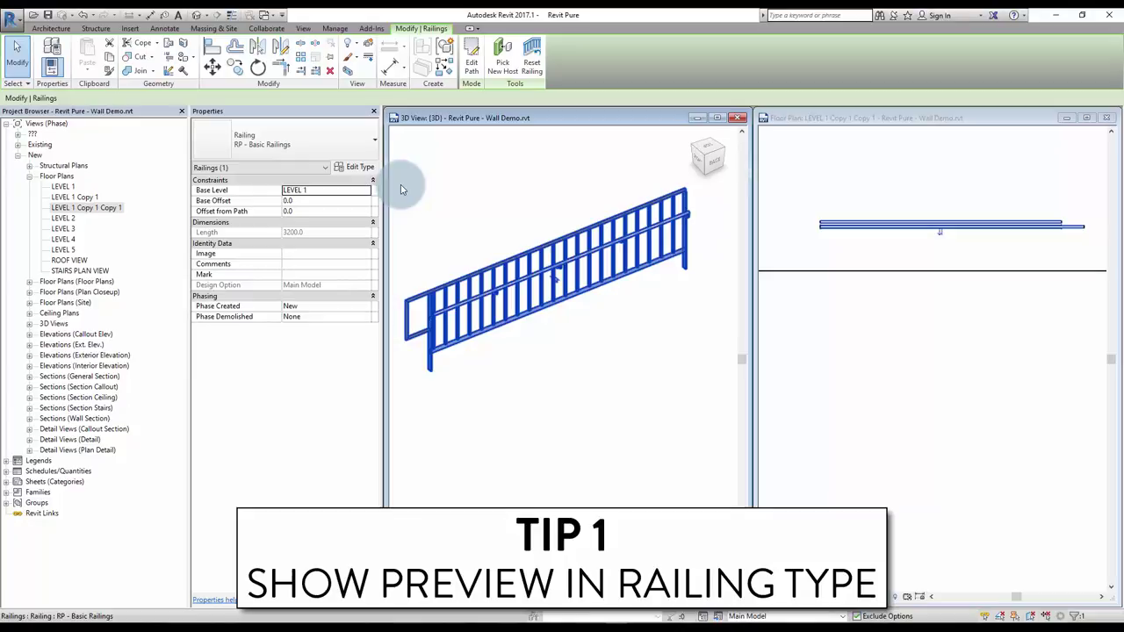
left_click(355, 166)
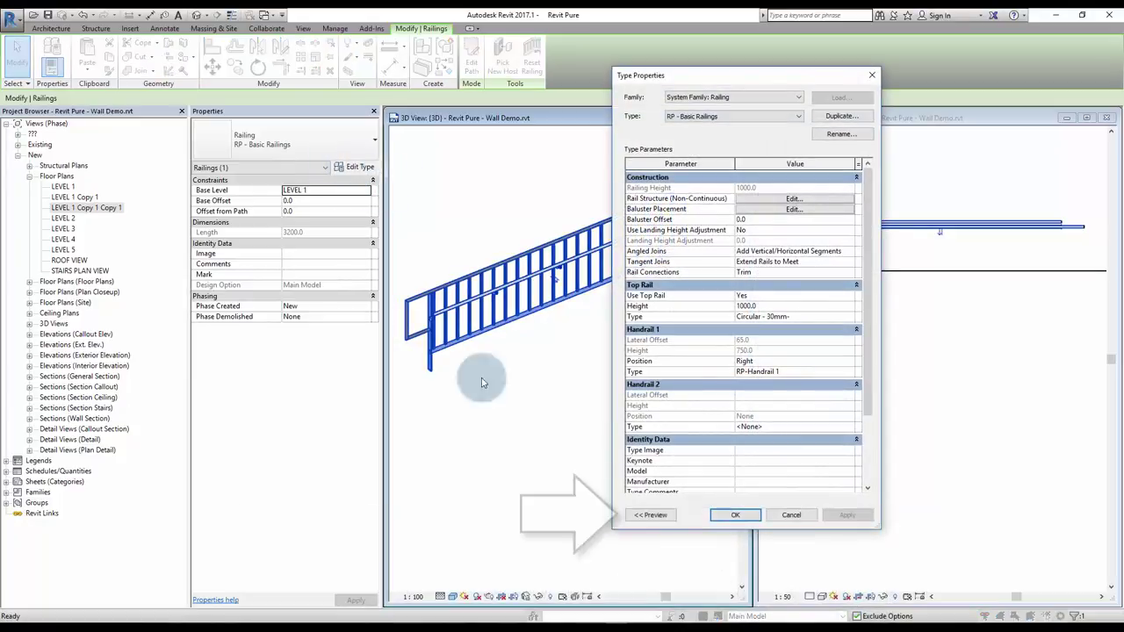
left_click(650, 515)
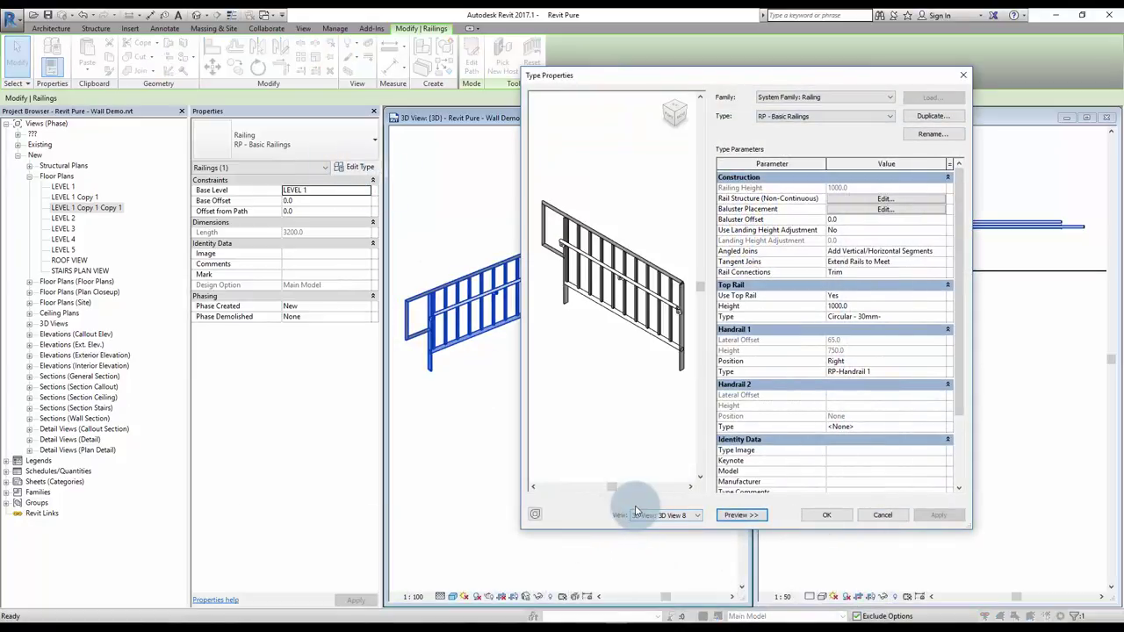
middle_click_drag(629, 357, 582, 351, "shift")
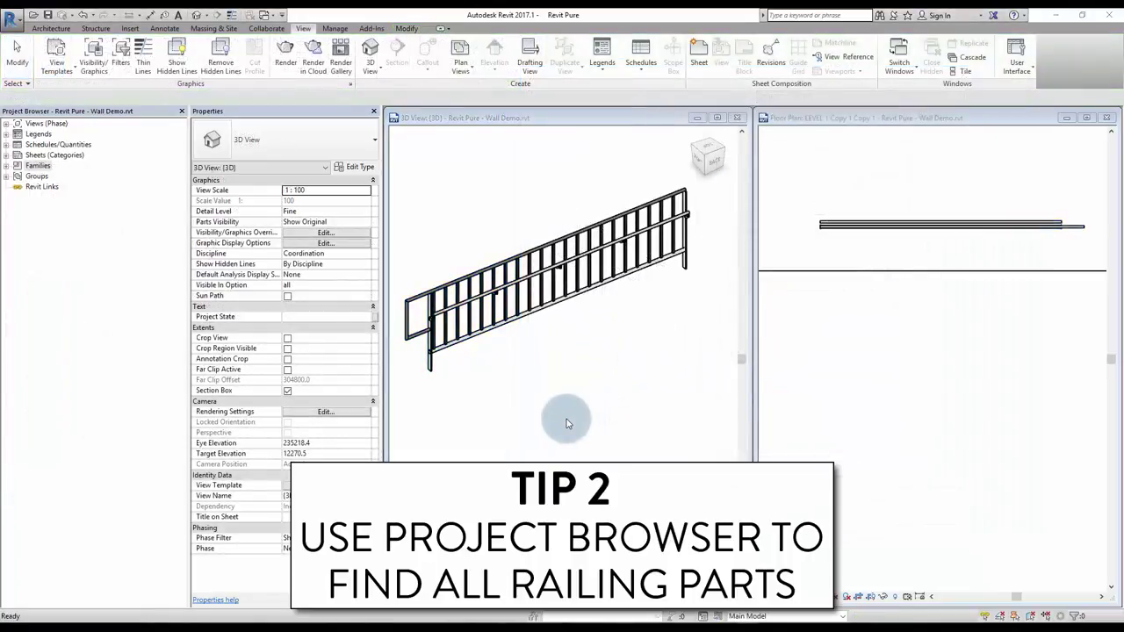
- Browse the Railings families in the Project Browser: M_Baluster - Round, railing types and top rail types
left_click(7, 165)
left_click(67, 460)
scroll(61, 463, "down", 1)
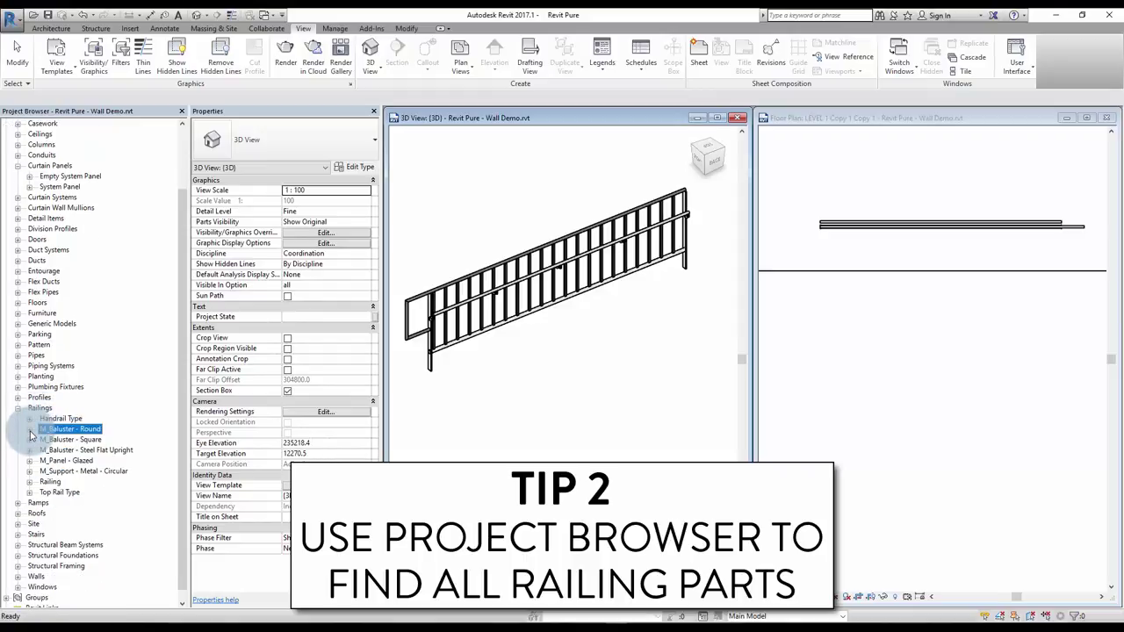
left_click(29, 481)
scroll(76, 459, "down", 3)
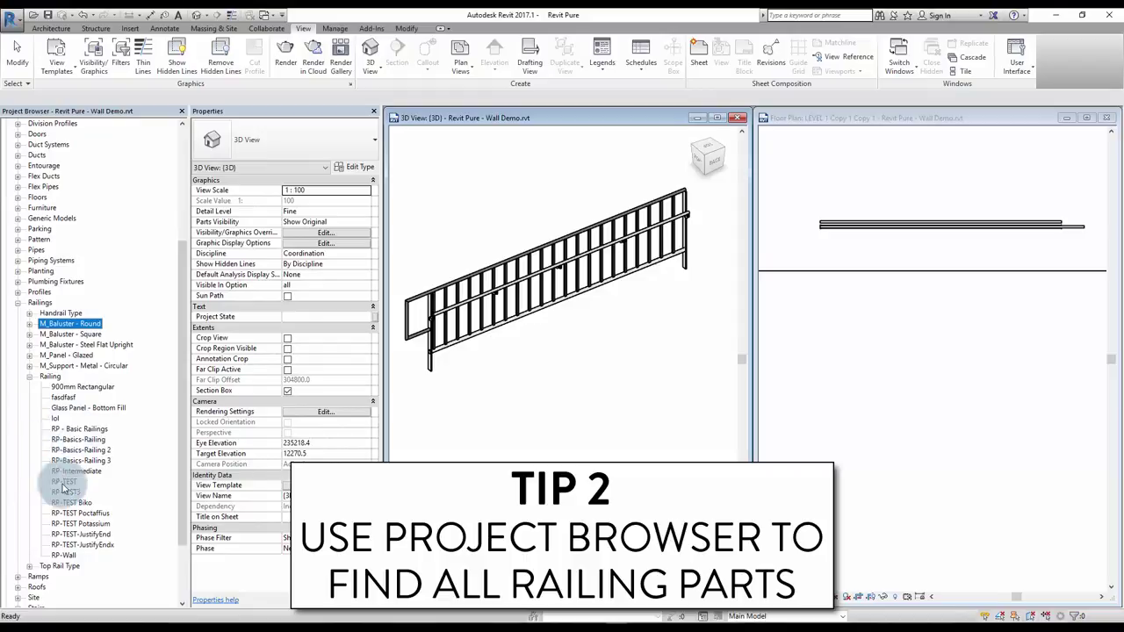
left_click(29, 376)
left_click(29, 481)
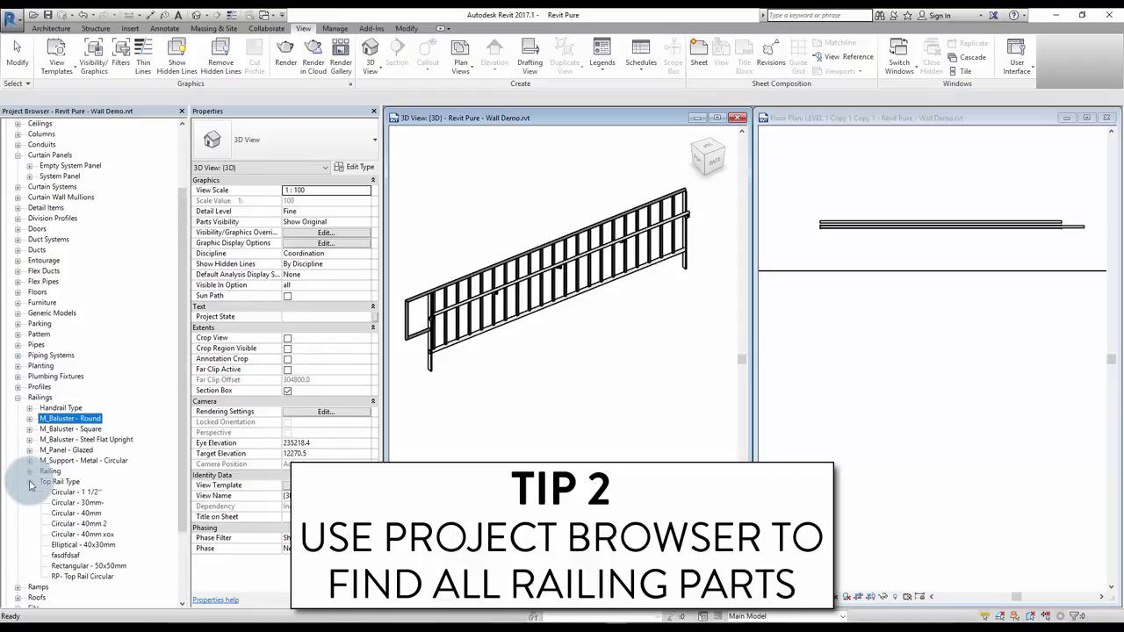
left_click(29, 481)
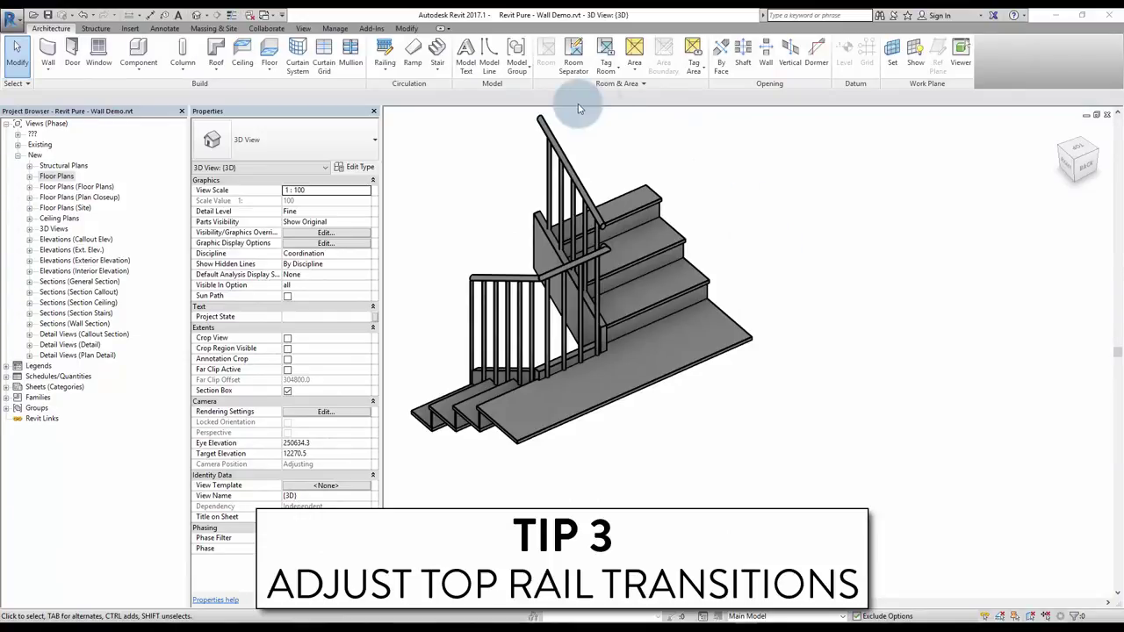
- Set the stair top rail's Transitions to Gooseneck
left_click(545, 128)
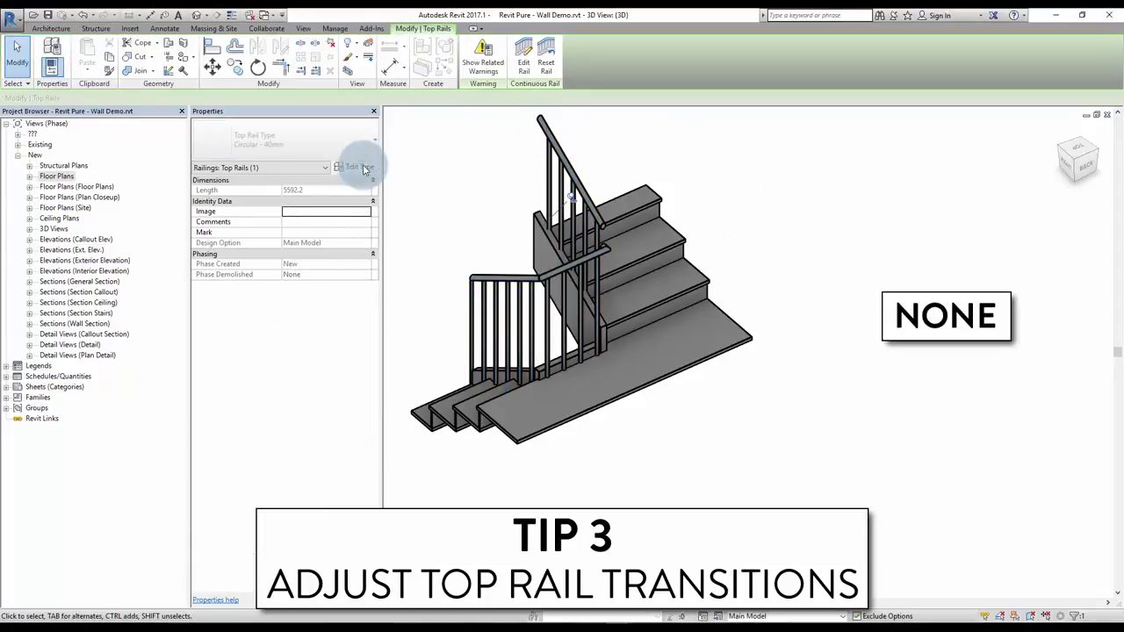
left_click(361, 167)
left_click(464, 266)
left_click(299, 279)
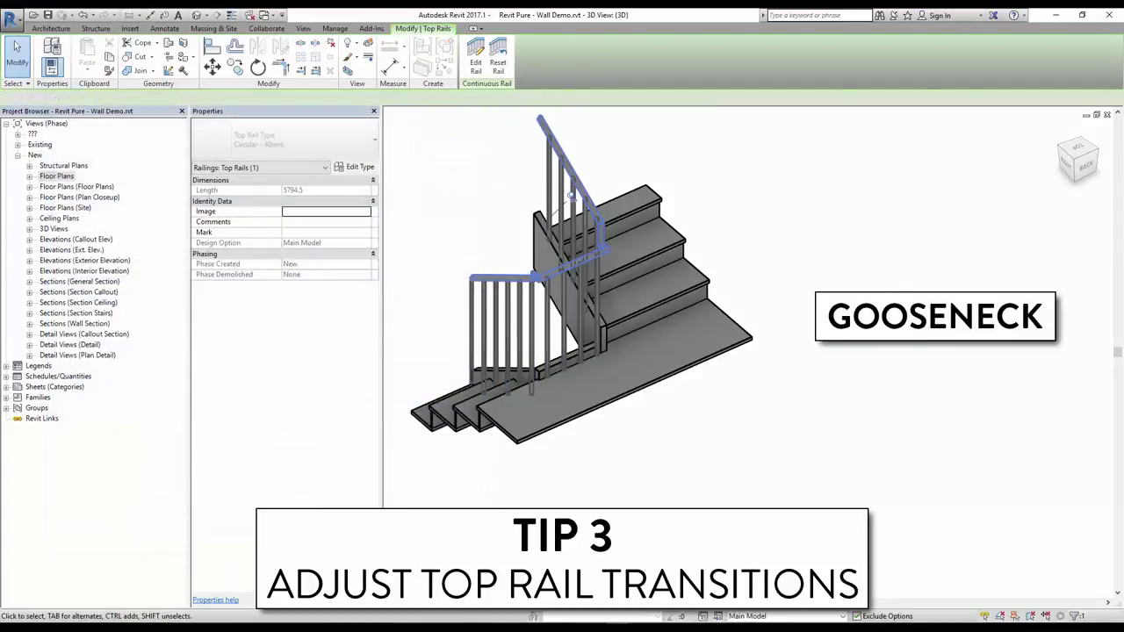
key("Escape")
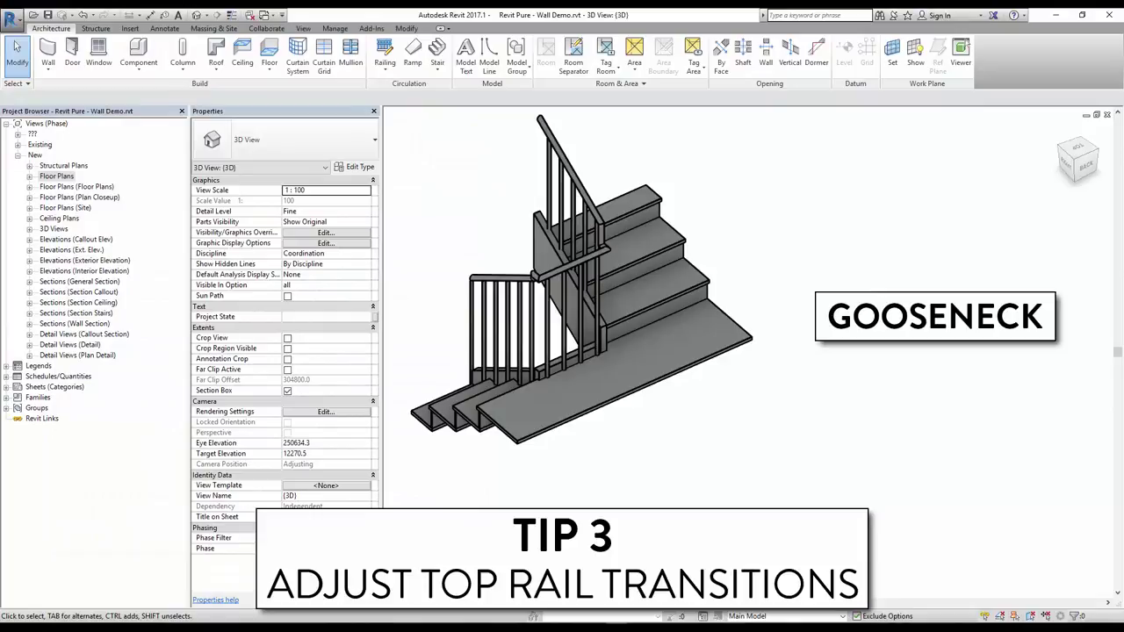
- Change the top rail's Transitions to Simple and clear the selection
left_click(484, 268)
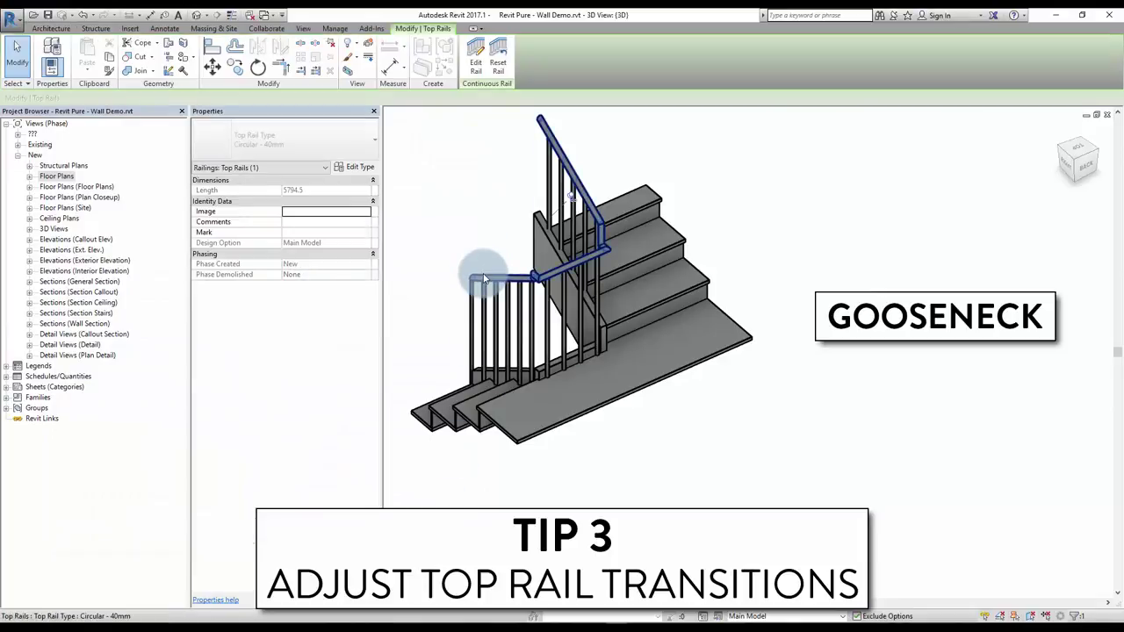
left_click(351, 166)
left_click(464, 263)
left_click(464, 284)
left_click(351, 537)
key("Escape")
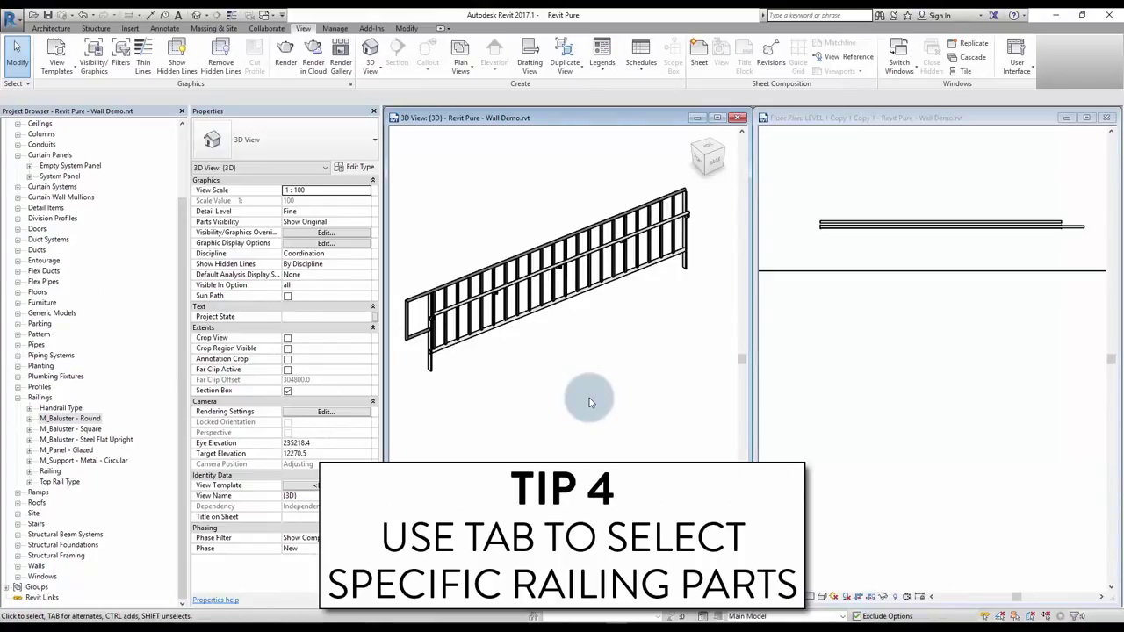
- Use Tab to select the top rail alone, then the handrail alone
key("Tab")
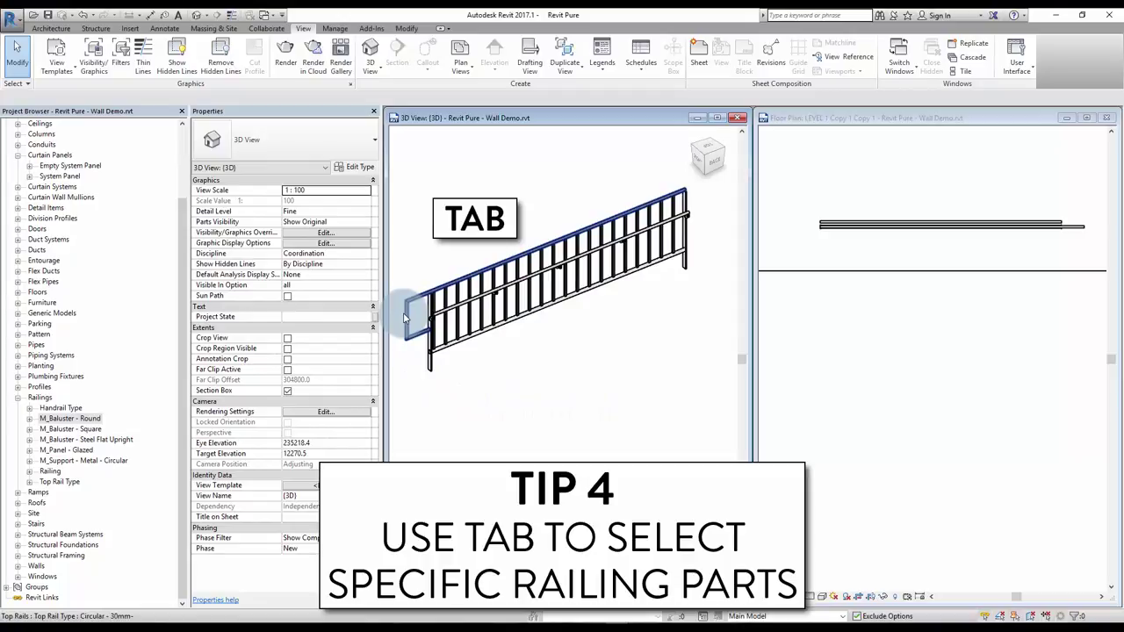
left_click(405, 318)
key("Tab")
scroll(447, 317, "up", 5)
left_click(522, 322)
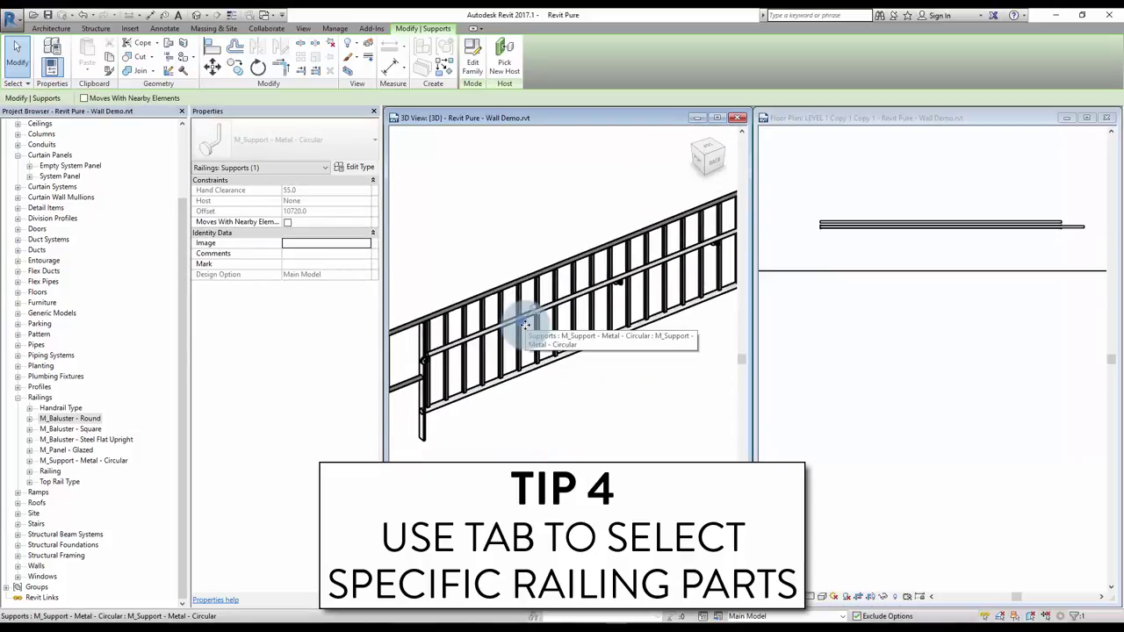
- Slide one handrail support further down the handrail to a new position
scroll(525, 252, "up", 3)
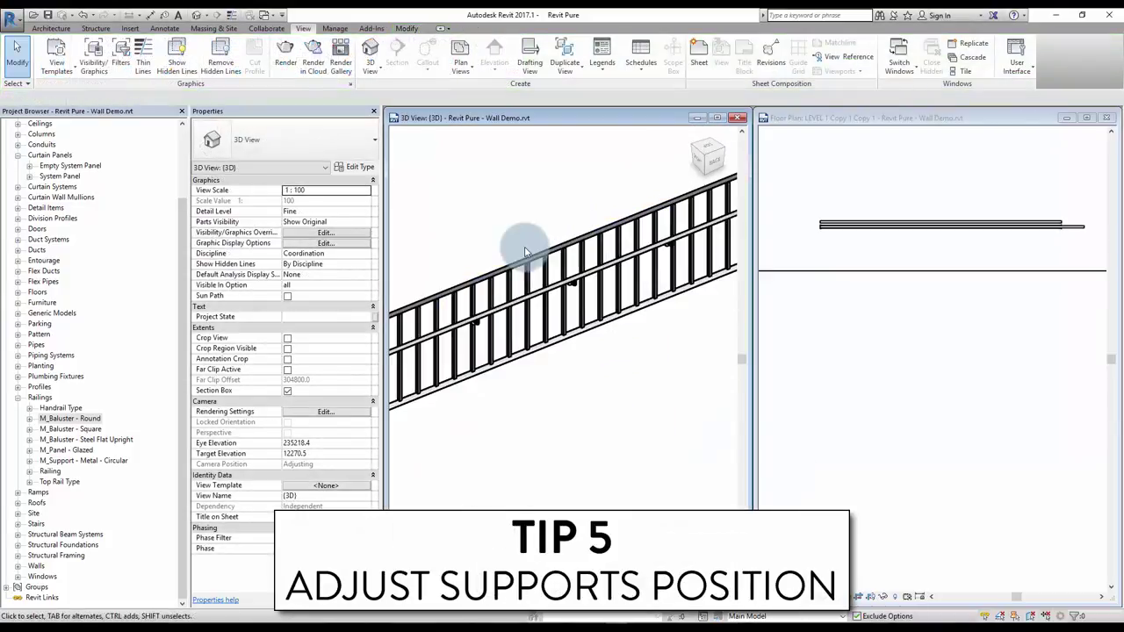
scroll(623, 296, "up", 4)
left_click(682, 351)
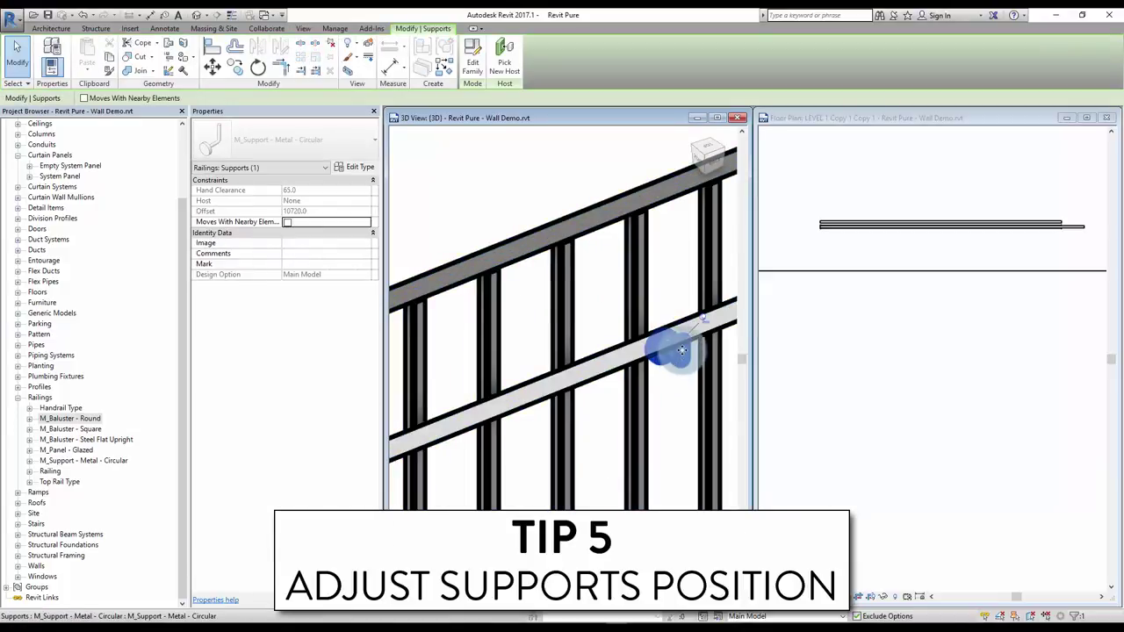
left_click_drag(706, 324, 530, 447)
scroll(530, 447, "down", 2)
key("Escape")
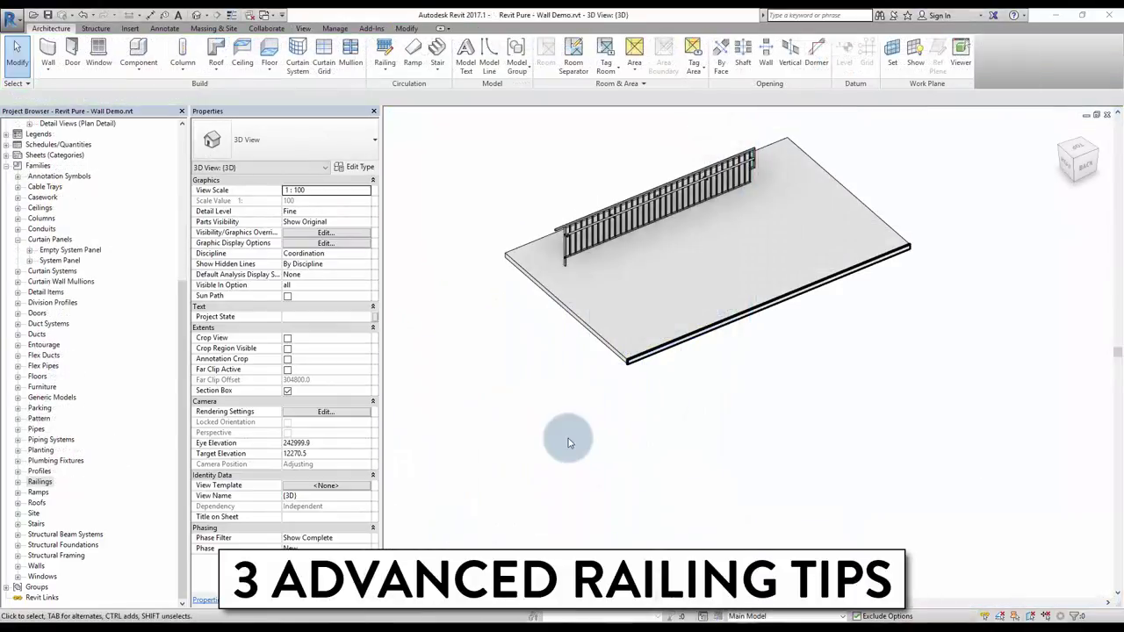
- Delete the extra baluster rows from the slab railing type's baluster placement
left_click(563, 227)
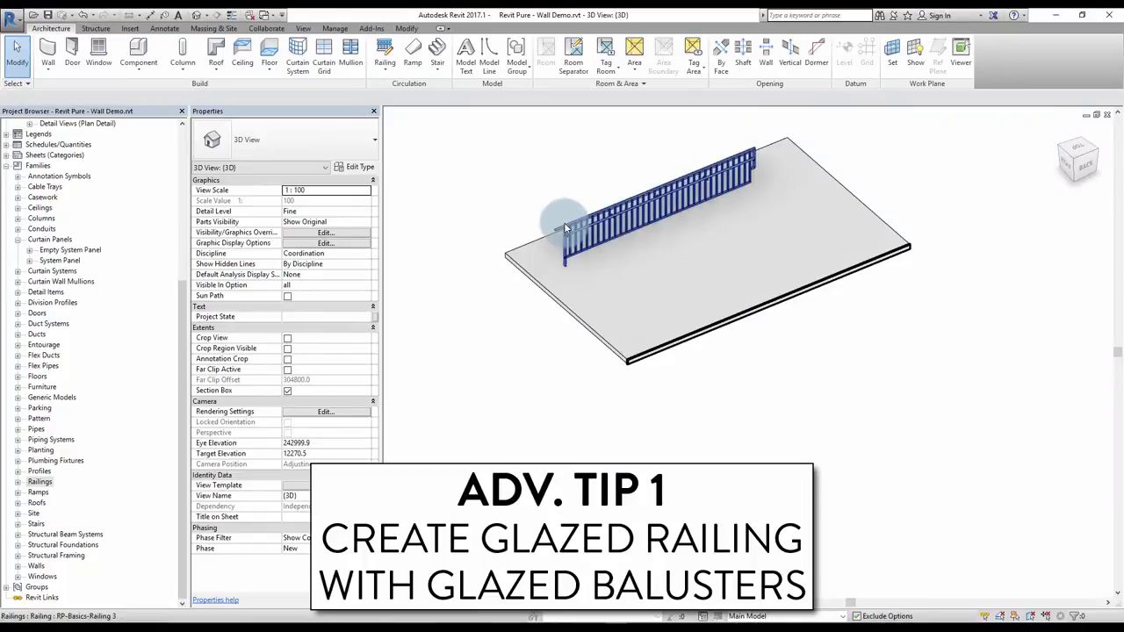
left_click(347, 167)
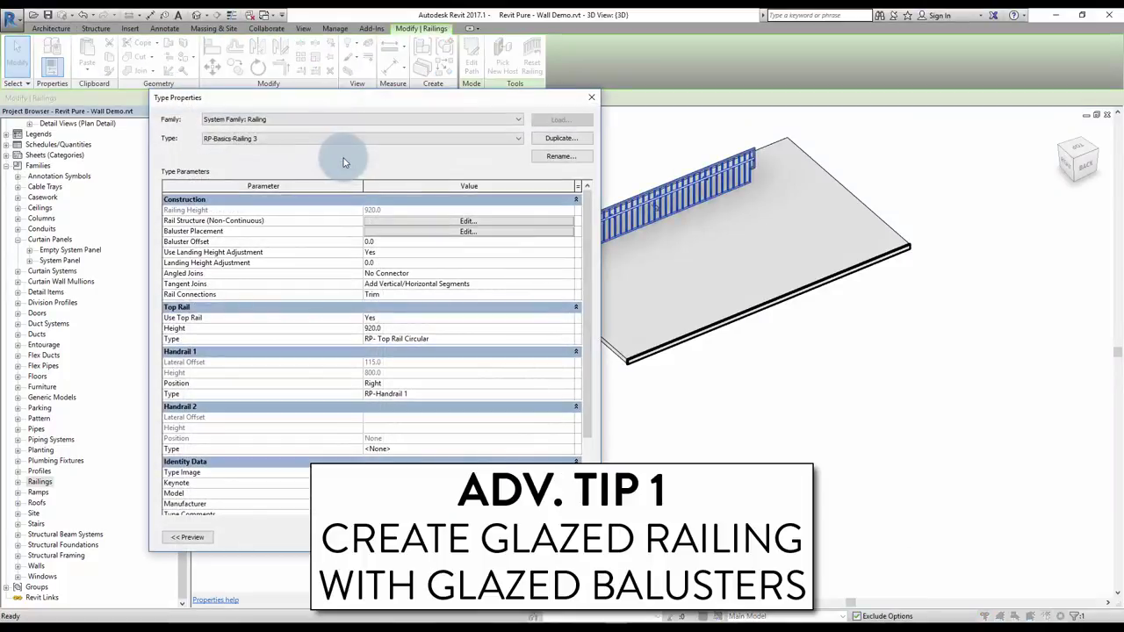
left_click(420, 232)
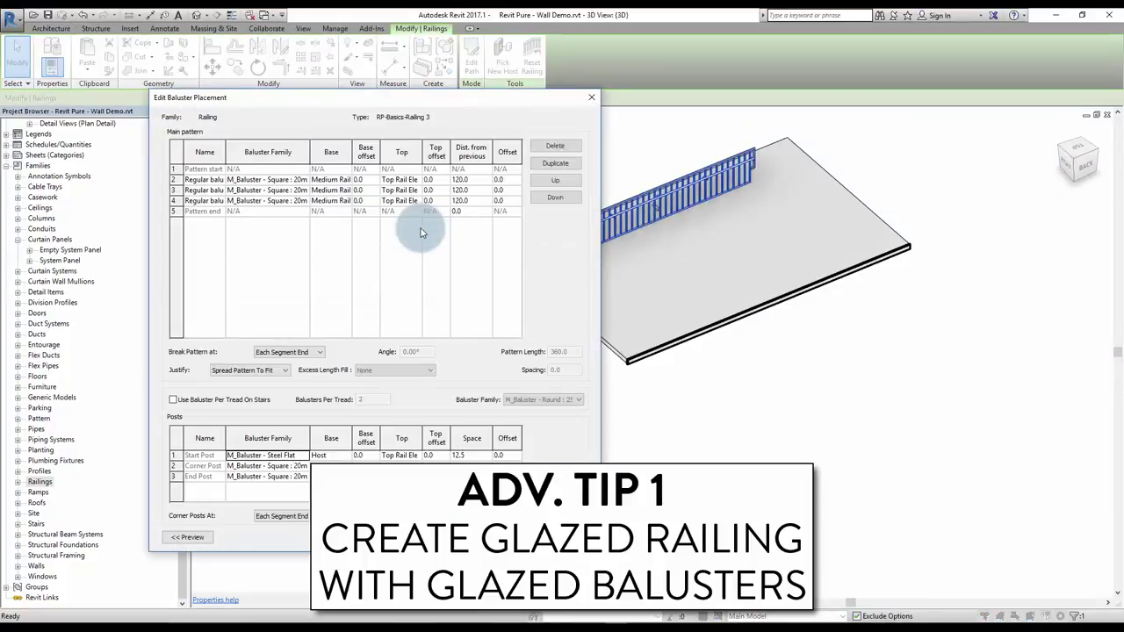
left_click(285, 190)
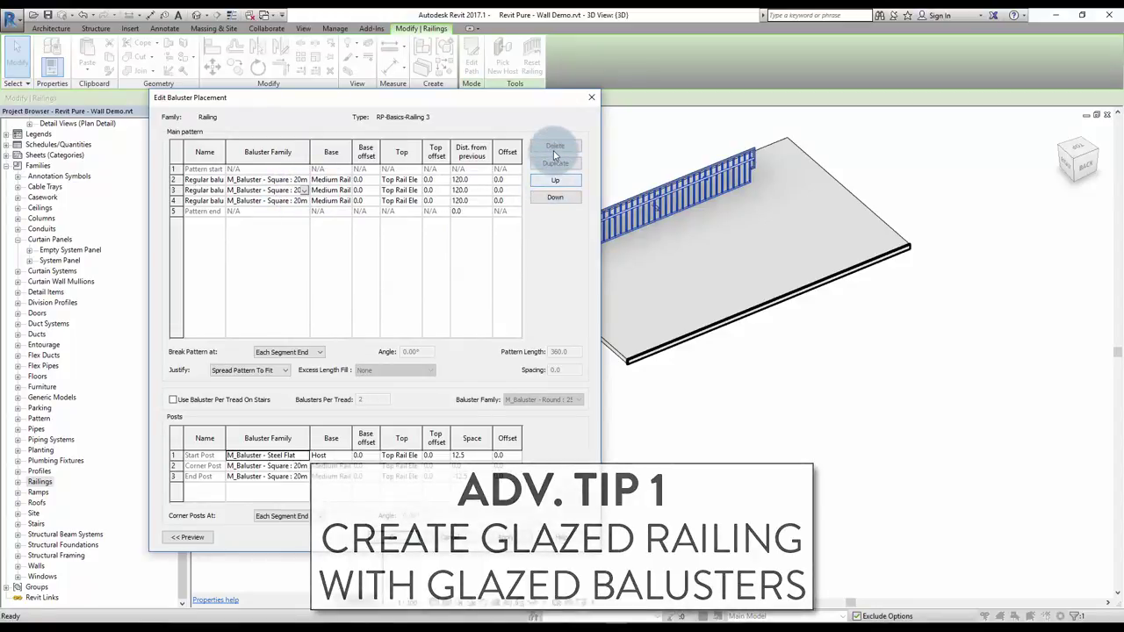
left_click(555, 145)
left_click(555, 146)
left_click(290, 179)
- Set row 2 to M_Panel - Glazed : 800mm at 850 spacing and apply both dialogs
left_click(305, 180)
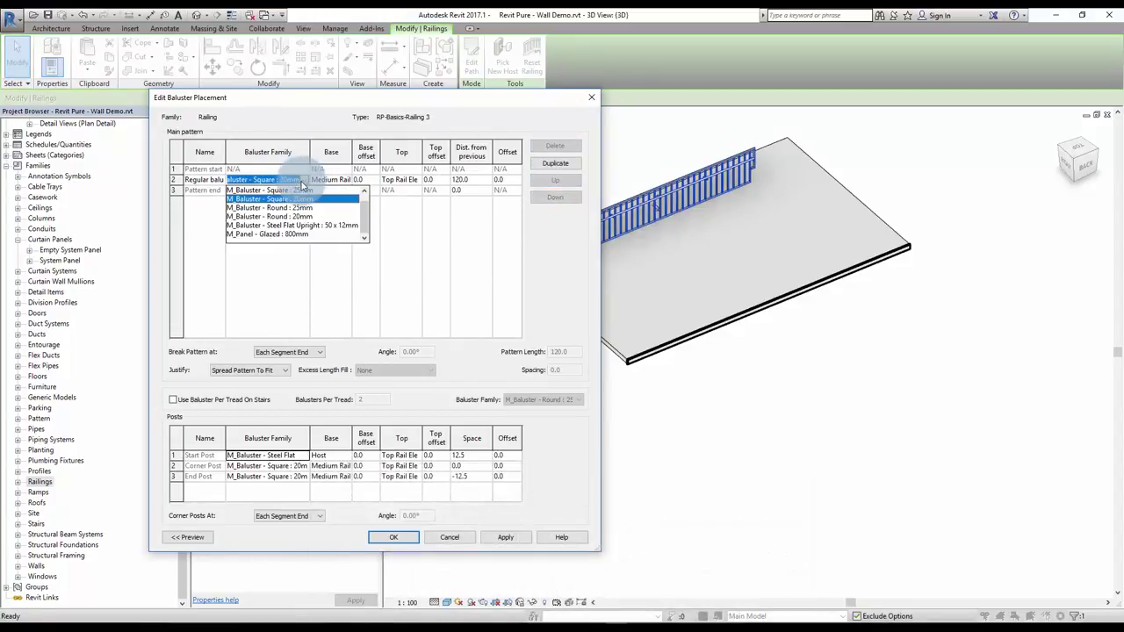
left_click(285, 235)
left_click(474, 181)
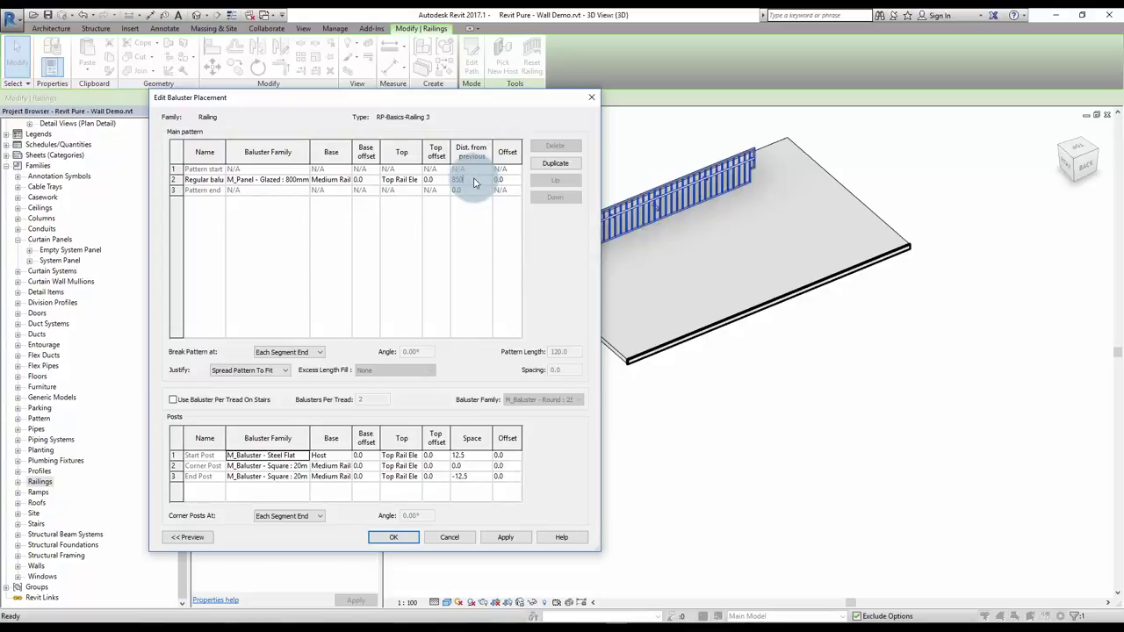
type("850")
left_click(394, 536)
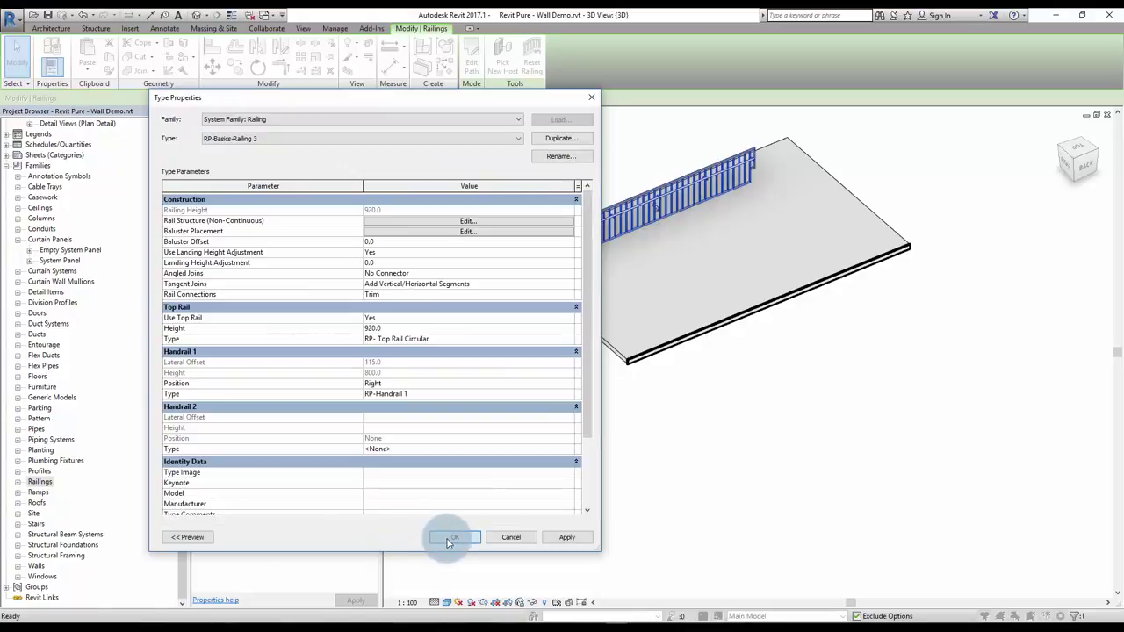
left_click(449, 538)
left_click(677, 452)
middle_click_drag(674, 117, 638, 136, "shift")
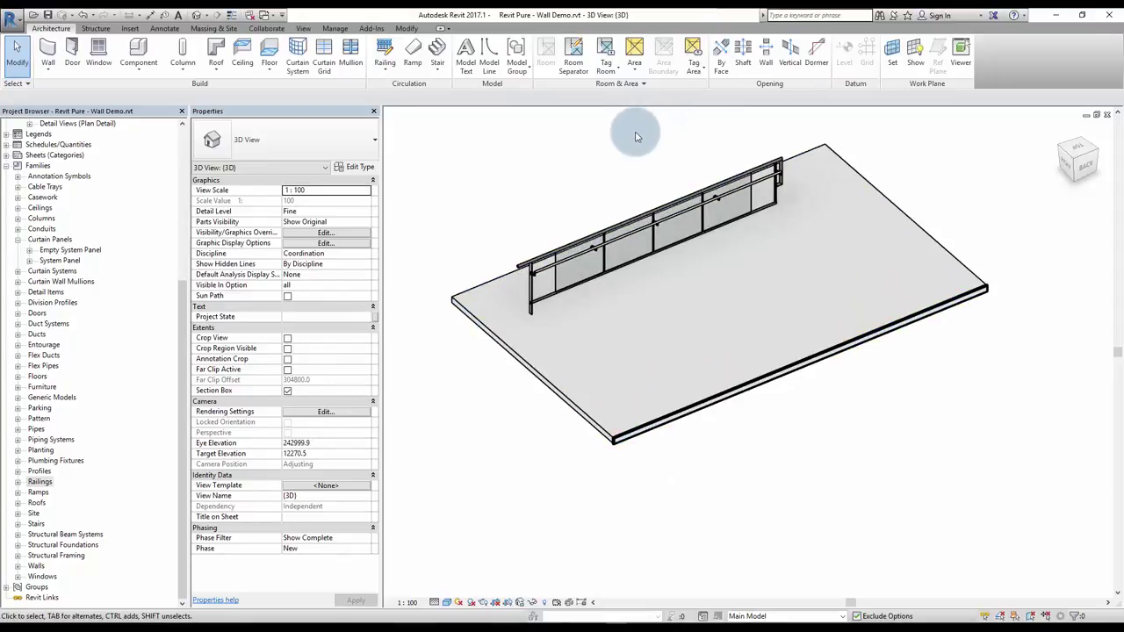
scroll(636, 140, "up", 2)
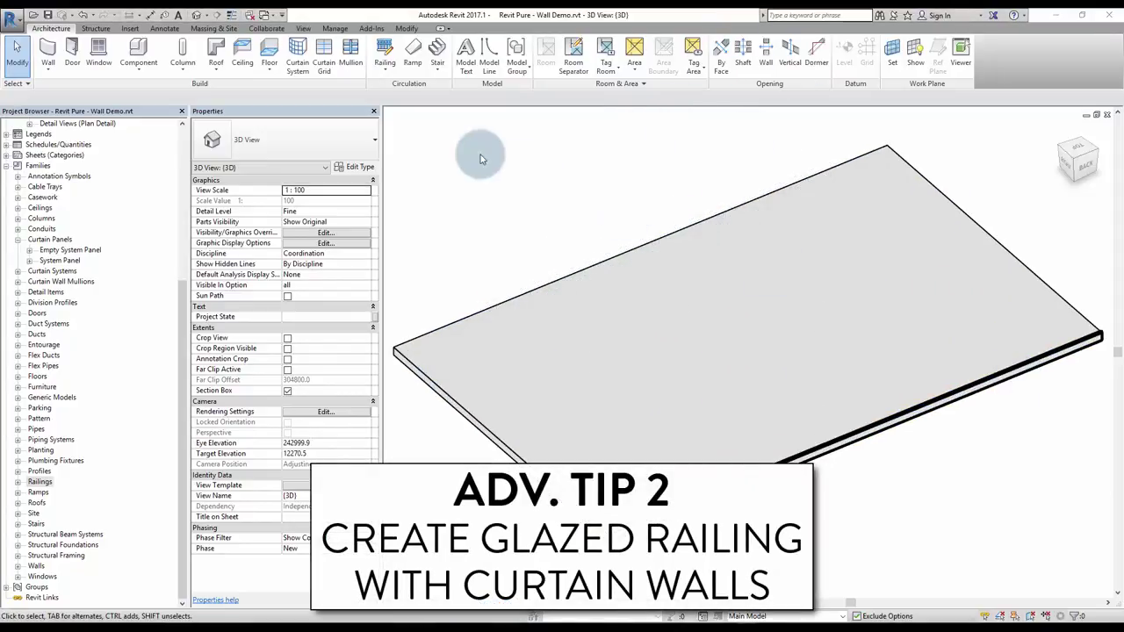
- Draw an RP-Glazed Railing curtain wall between two points across the floor slab
left_click(47, 52)
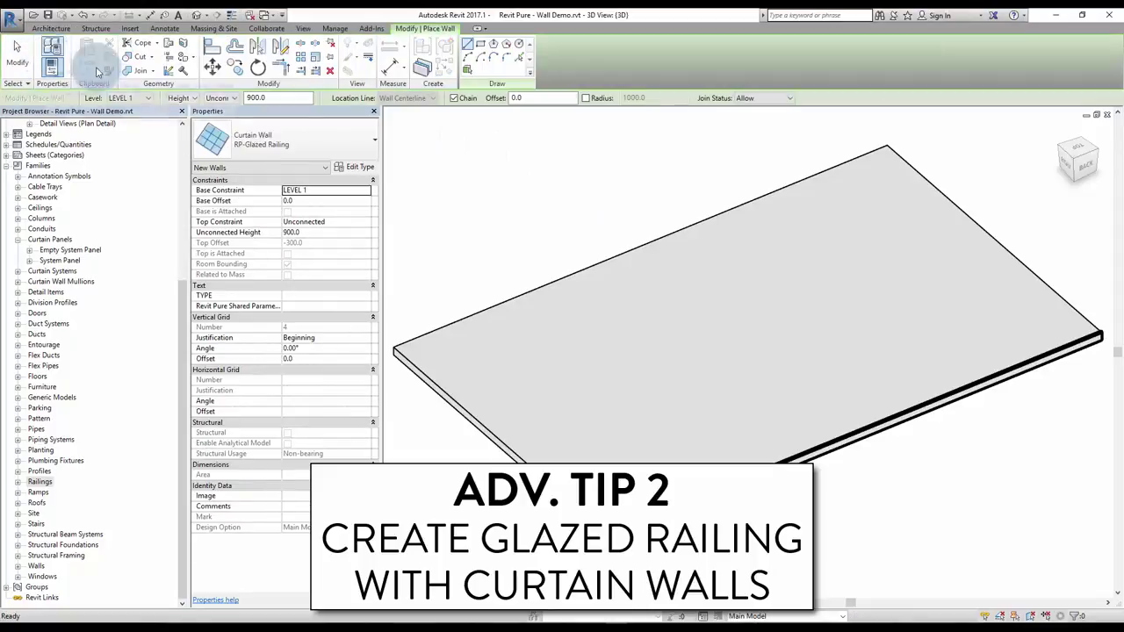
left_click(530, 399)
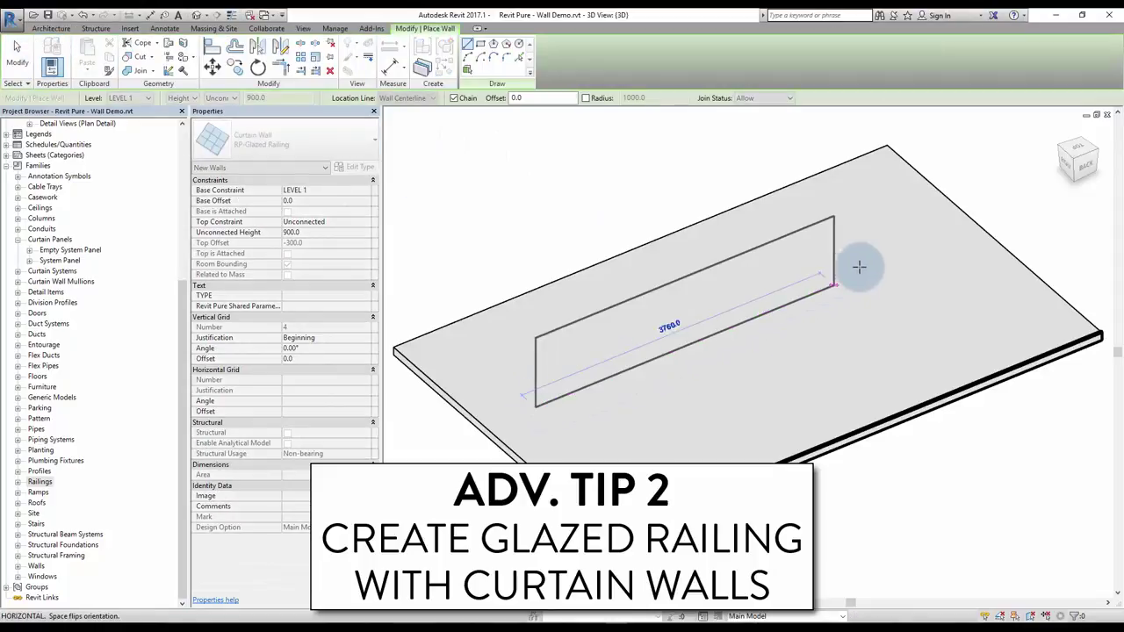
left_click(889, 261)
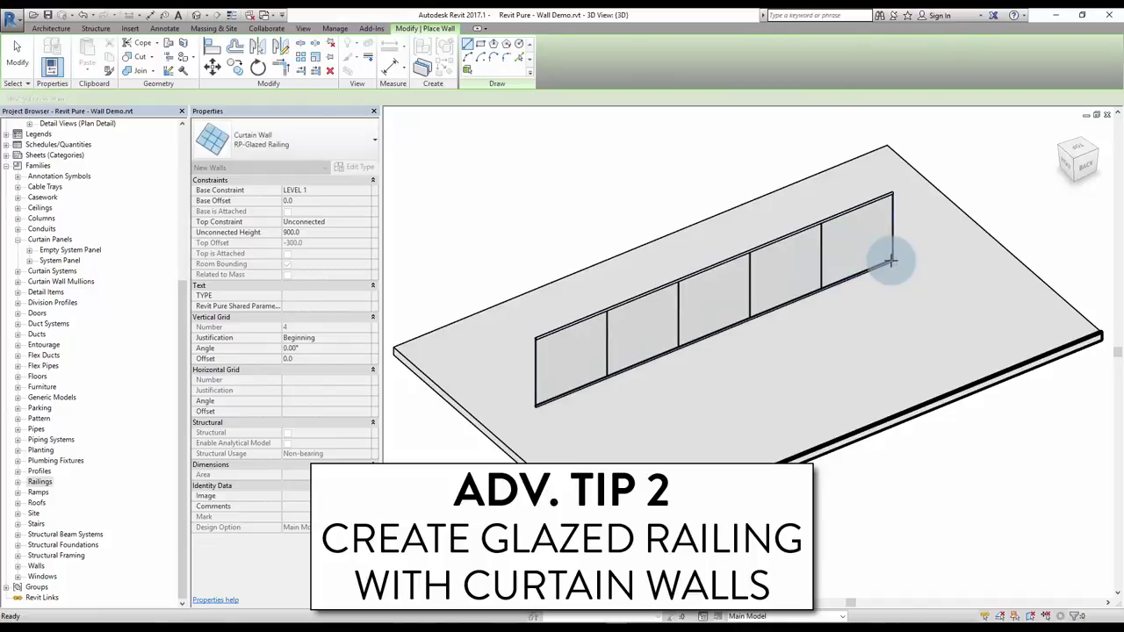
key("Escape")
key("Escape")
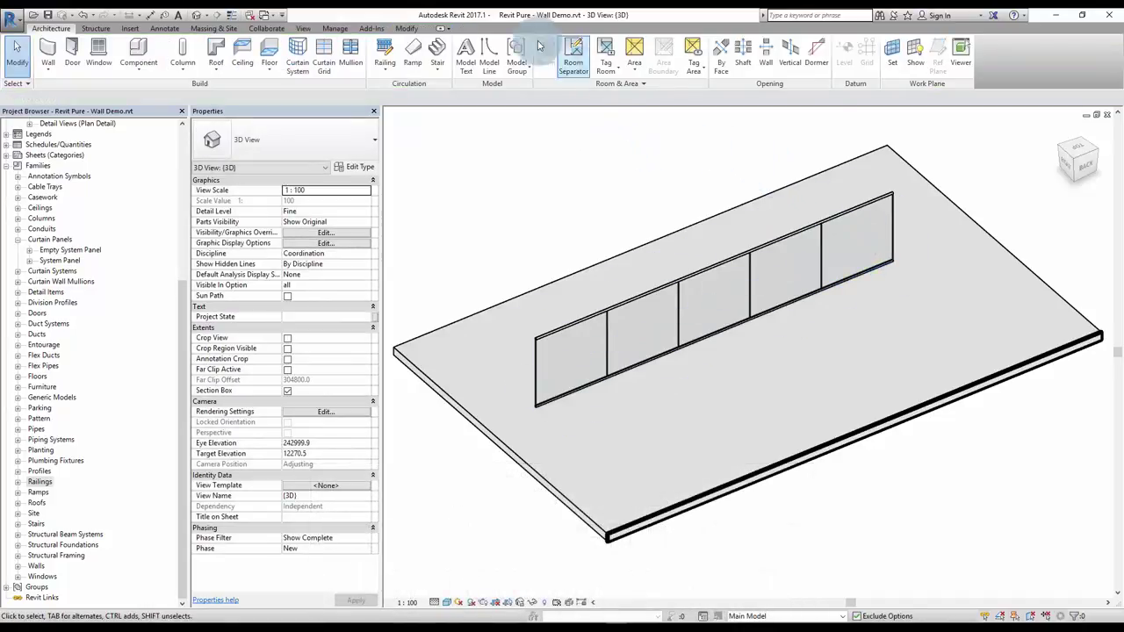
left_click(384, 51)
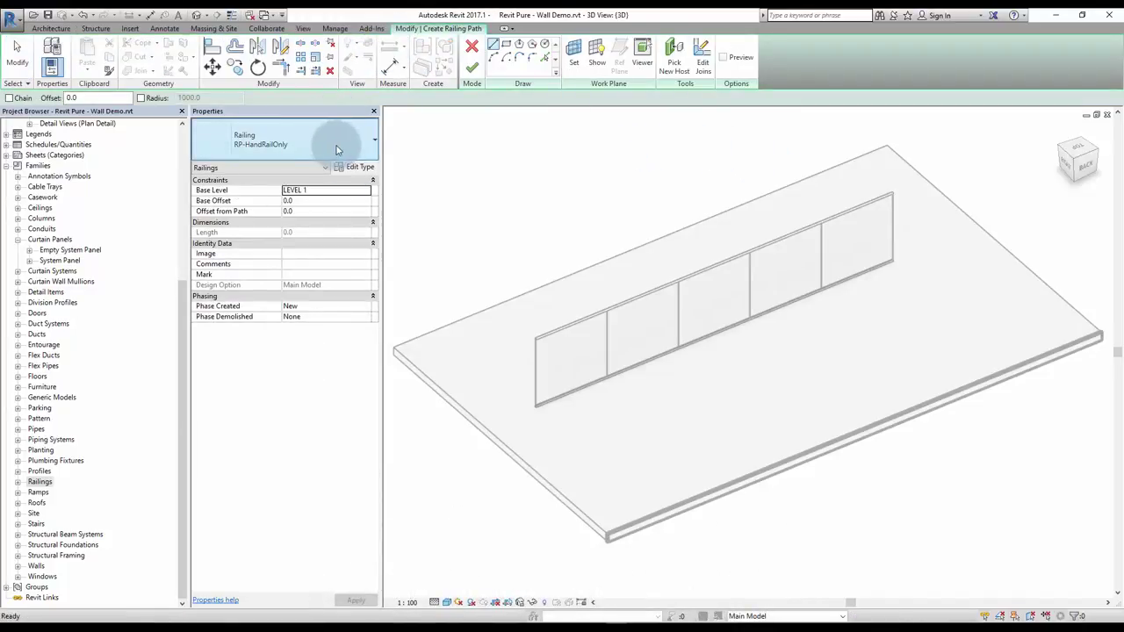
- Pick the curtain wall's base edge as the RP-HandRailOnly railing path and finish it
left_click(545, 57)
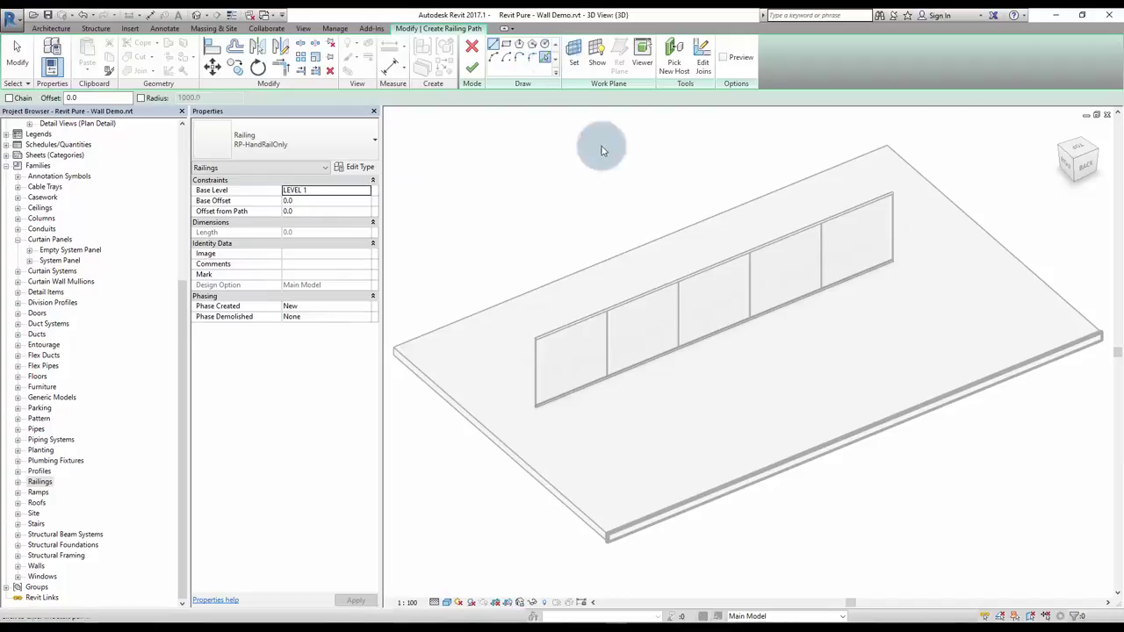
left_click(635, 299)
left_click(473, 68)
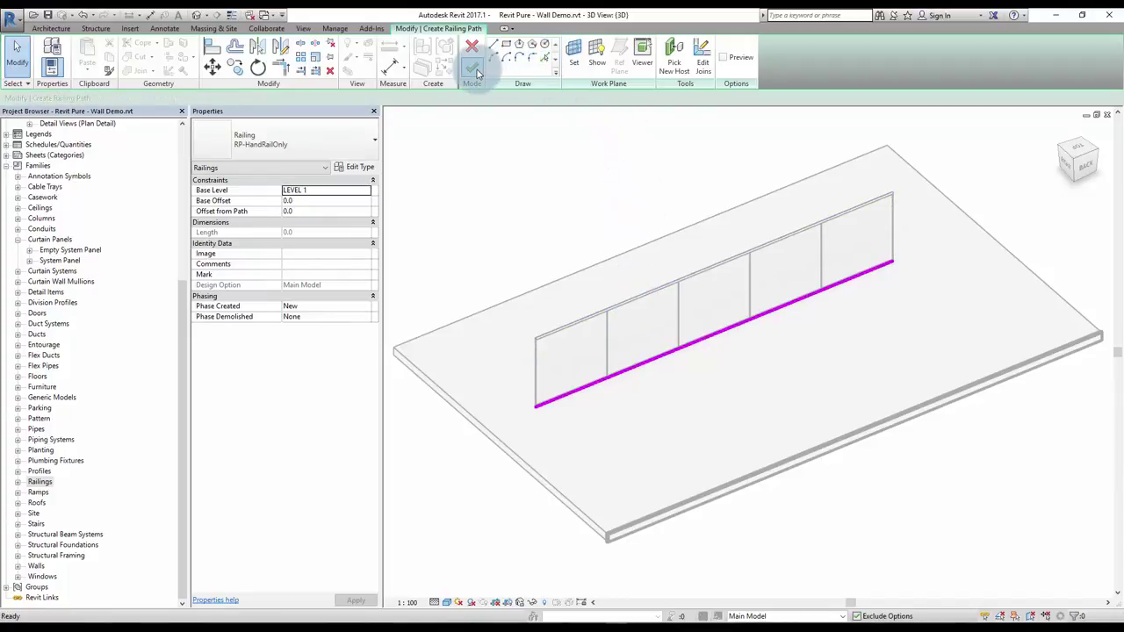
left_click(475, 70)
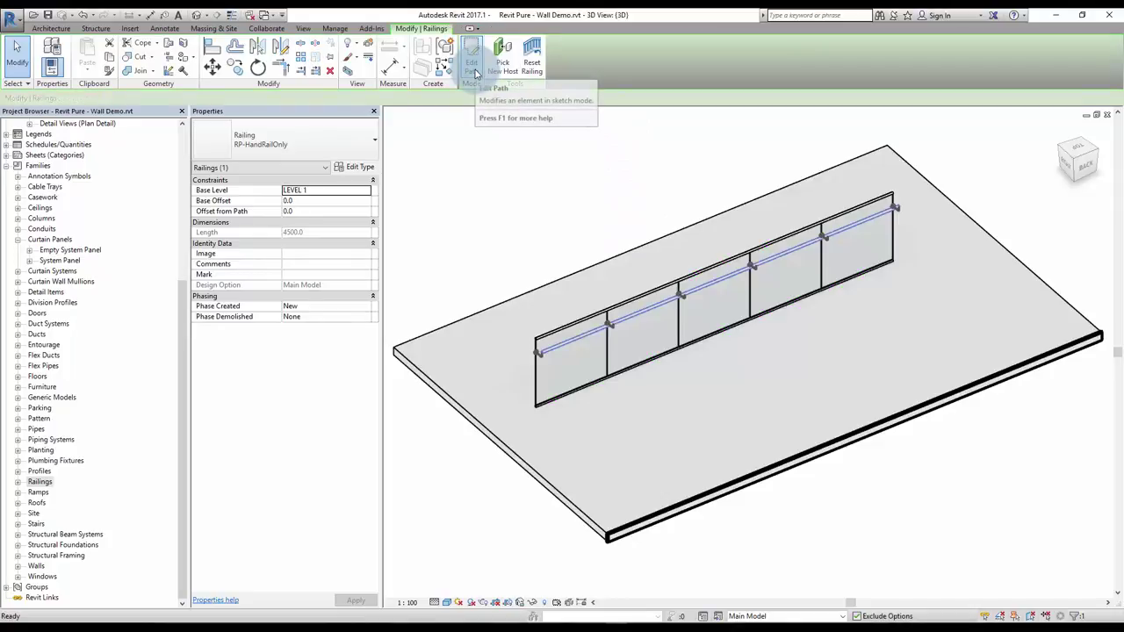
left_click(452, 235)
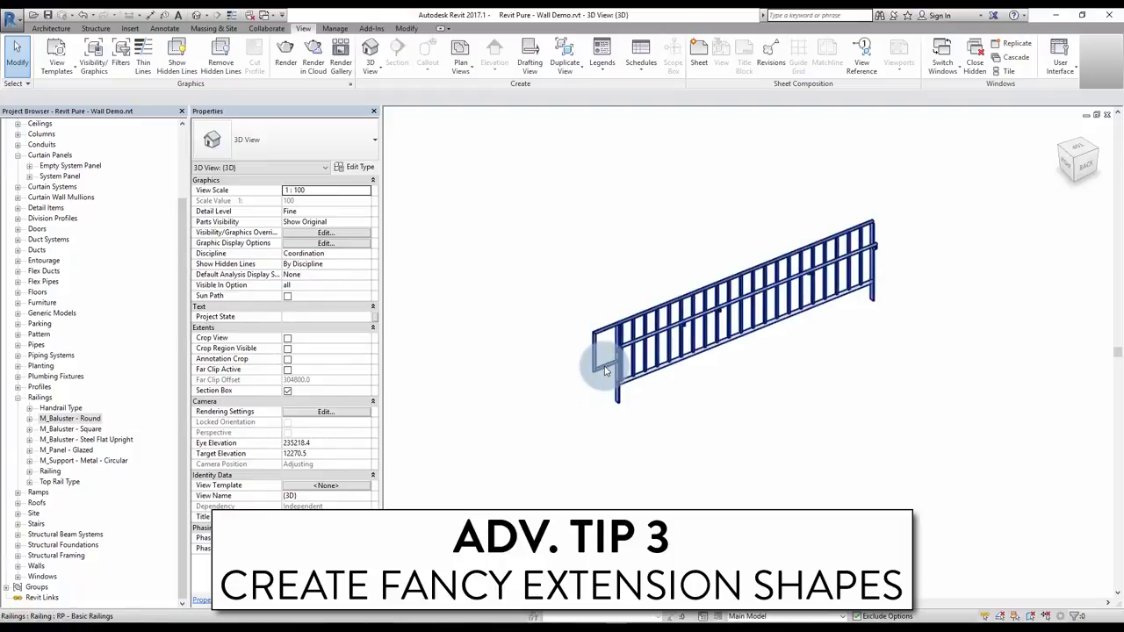
- Open the top rail's path for editing and start an ellipse at its left endpoint
left_click(604, 371)
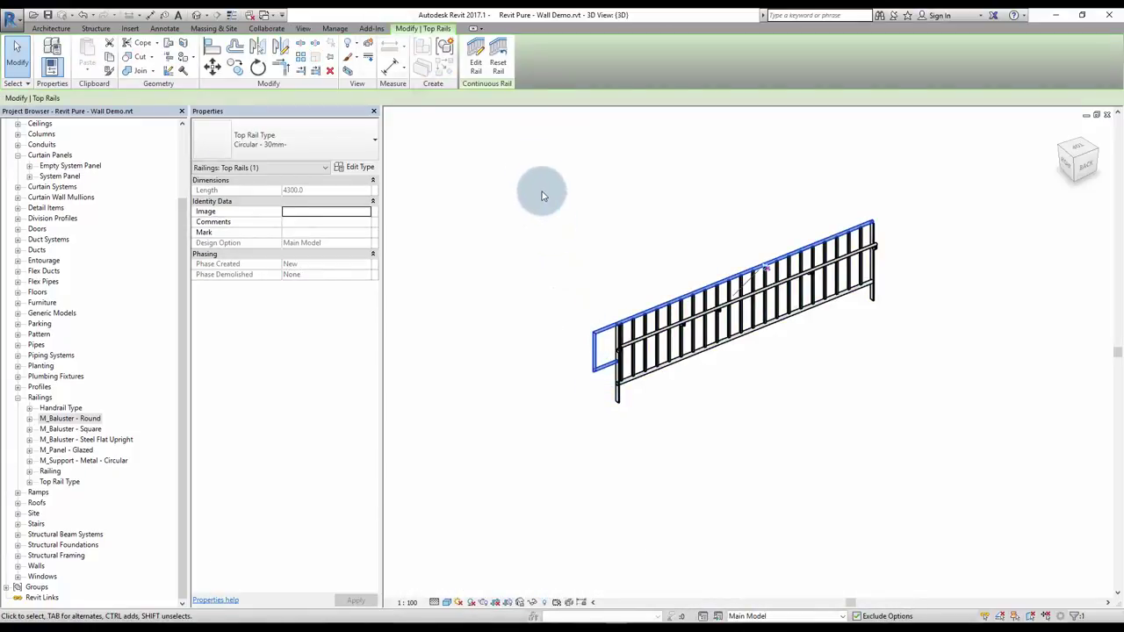
left_click(476, 64)
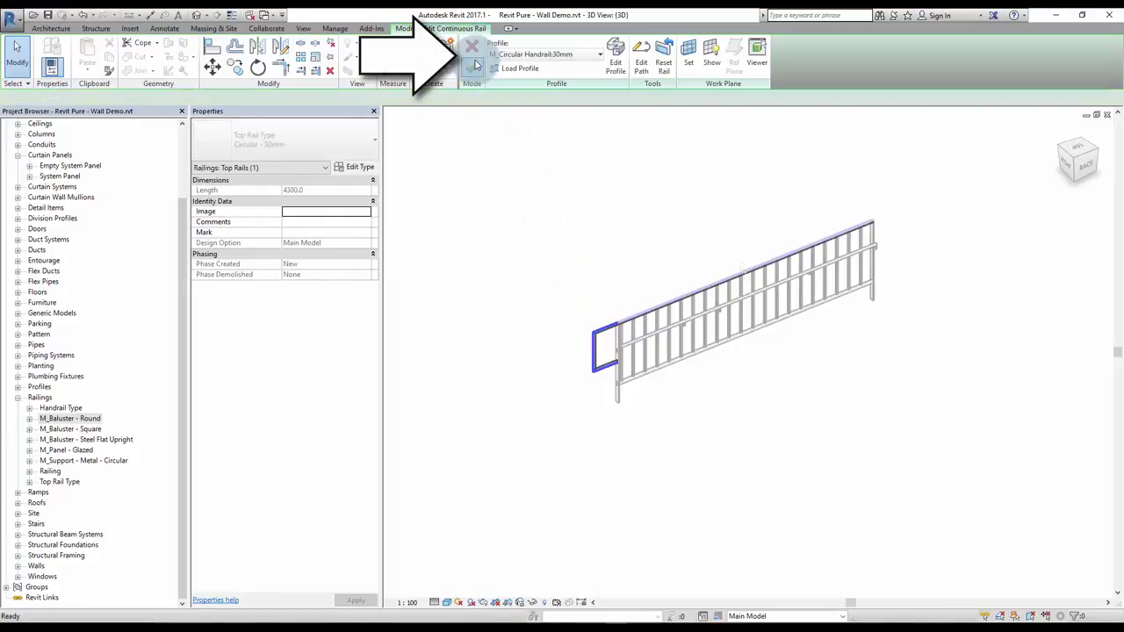
left_click(639, 63)
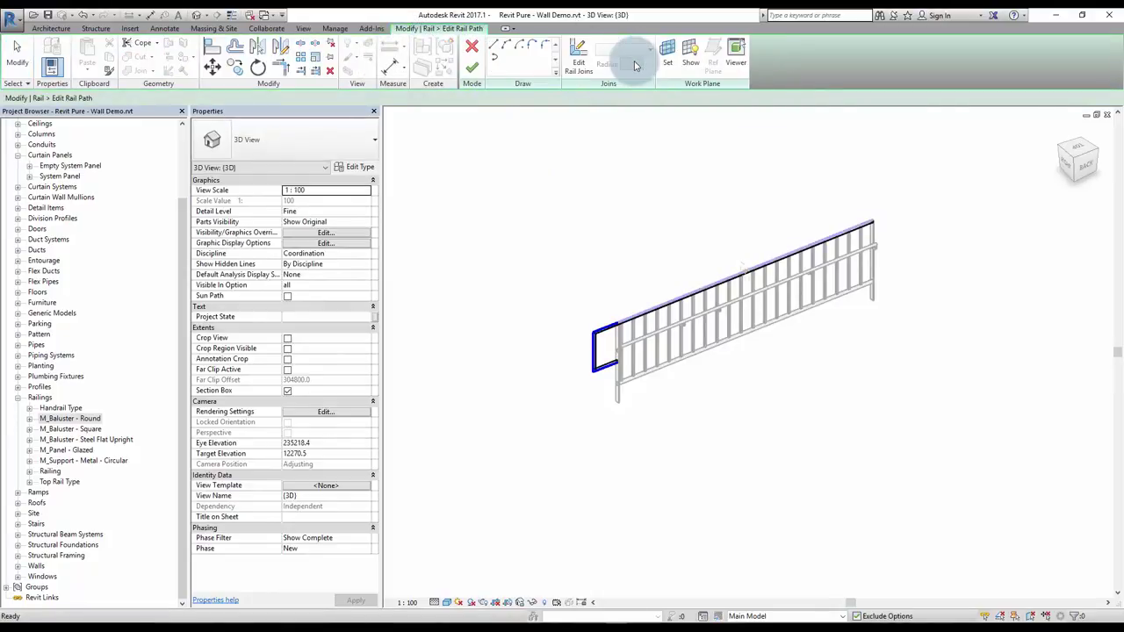
left_click(593, 344)
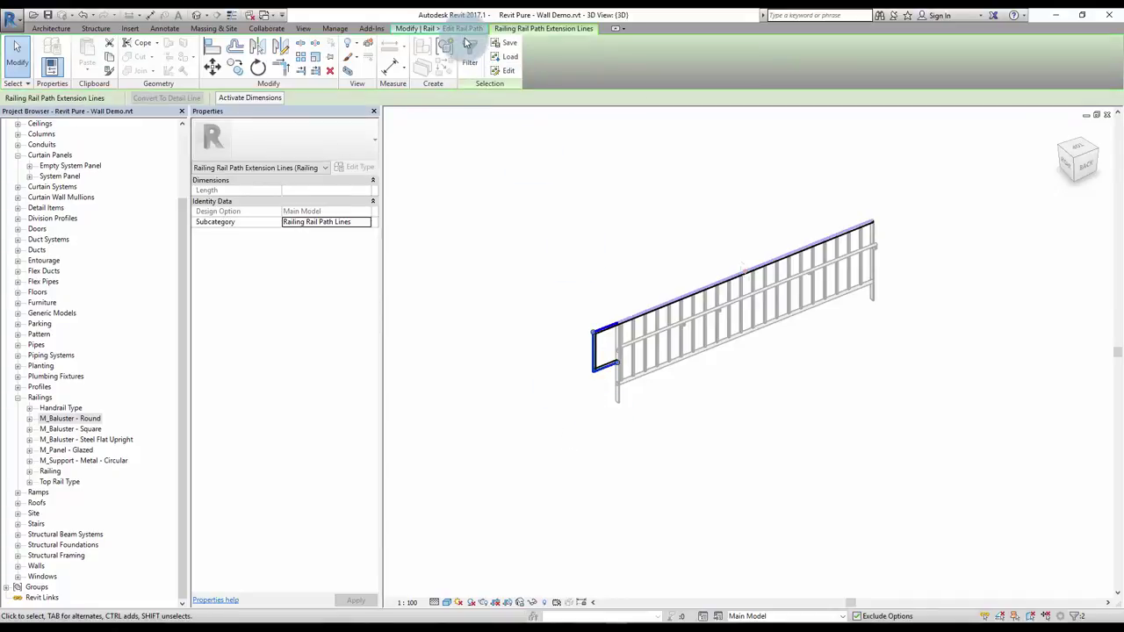
key("Escape")
left_click(495, 58)
left_click(596, 333)
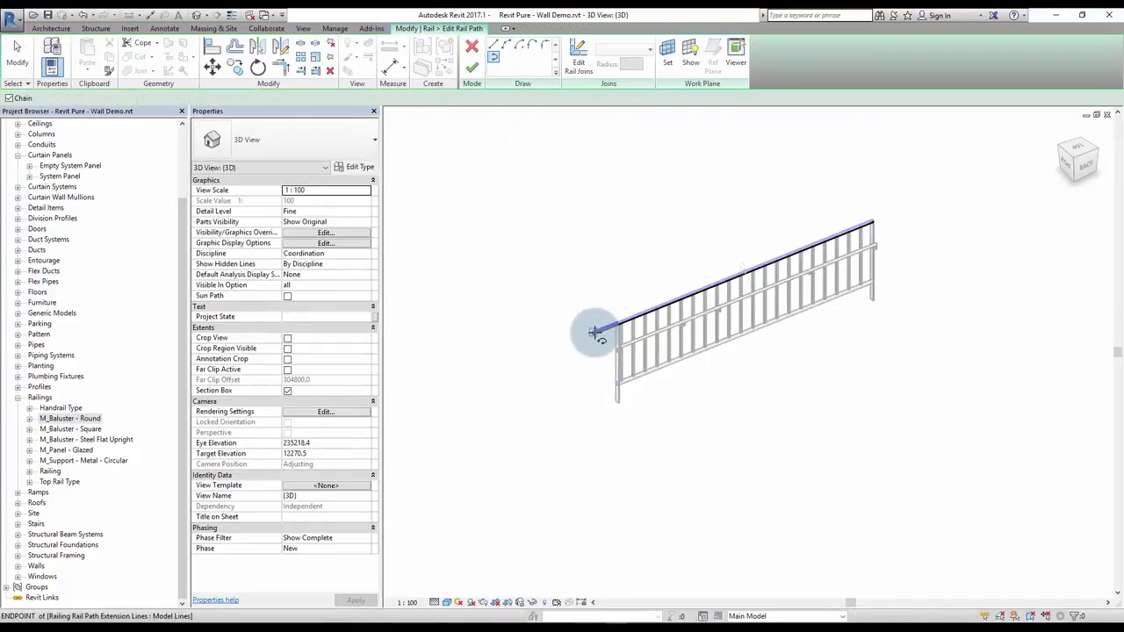